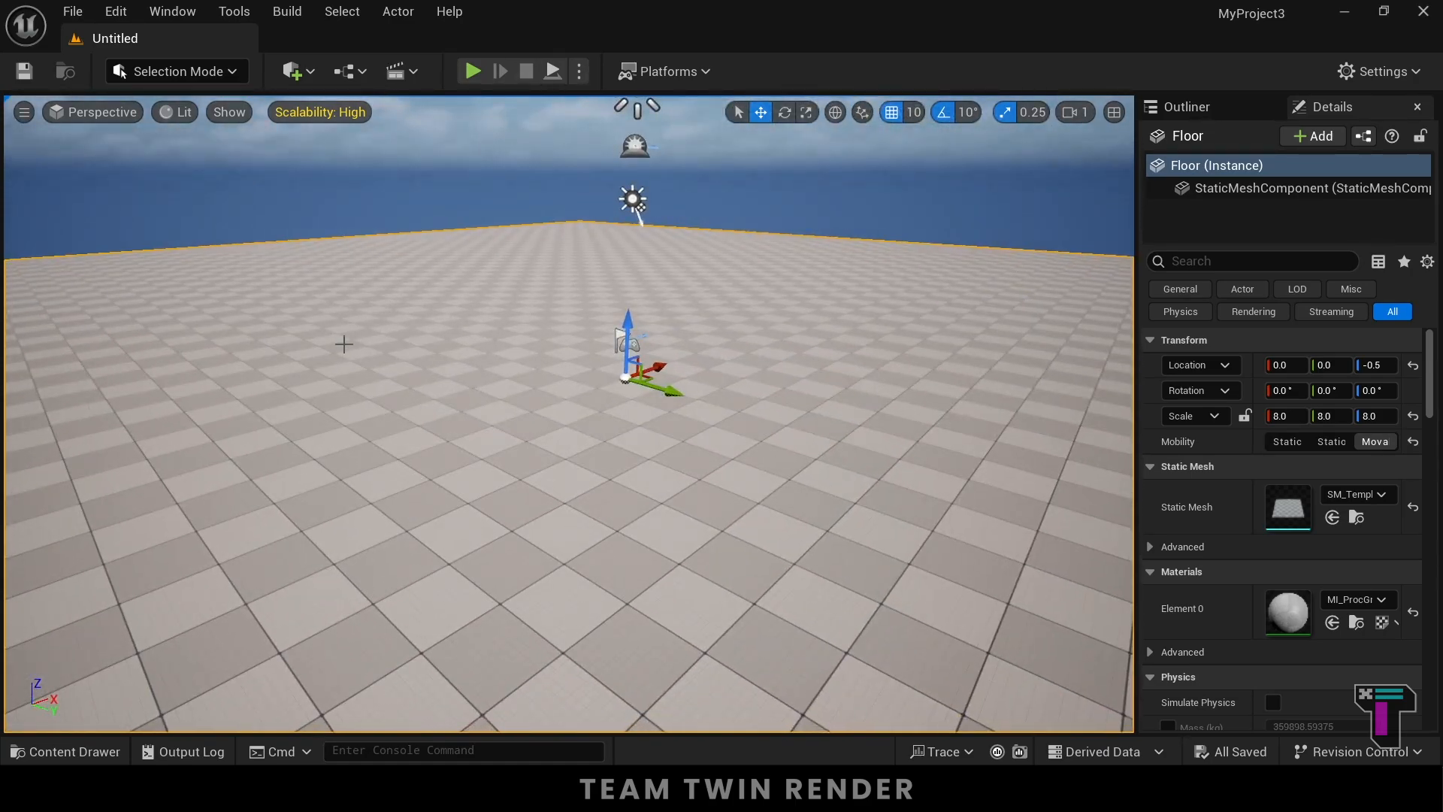
- Add a spot light to the level and raise it above the floor to a Z location of 410
{"action": "left_click", "coordinate": [295, 70]}
{"action": "mouse_move", "coordinate": [346, 275]}
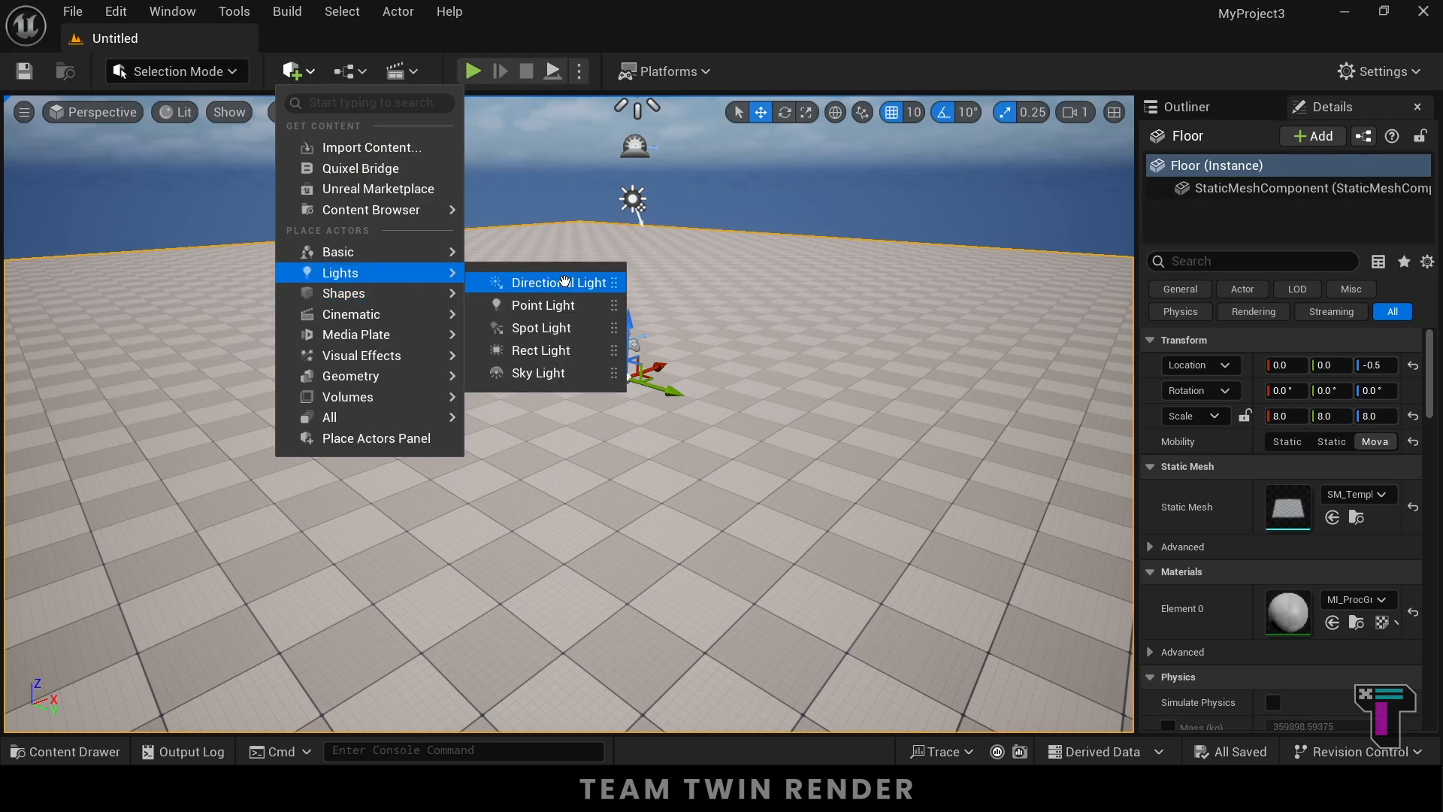
{"action": "left_click", "coordinate": [541, 327]}
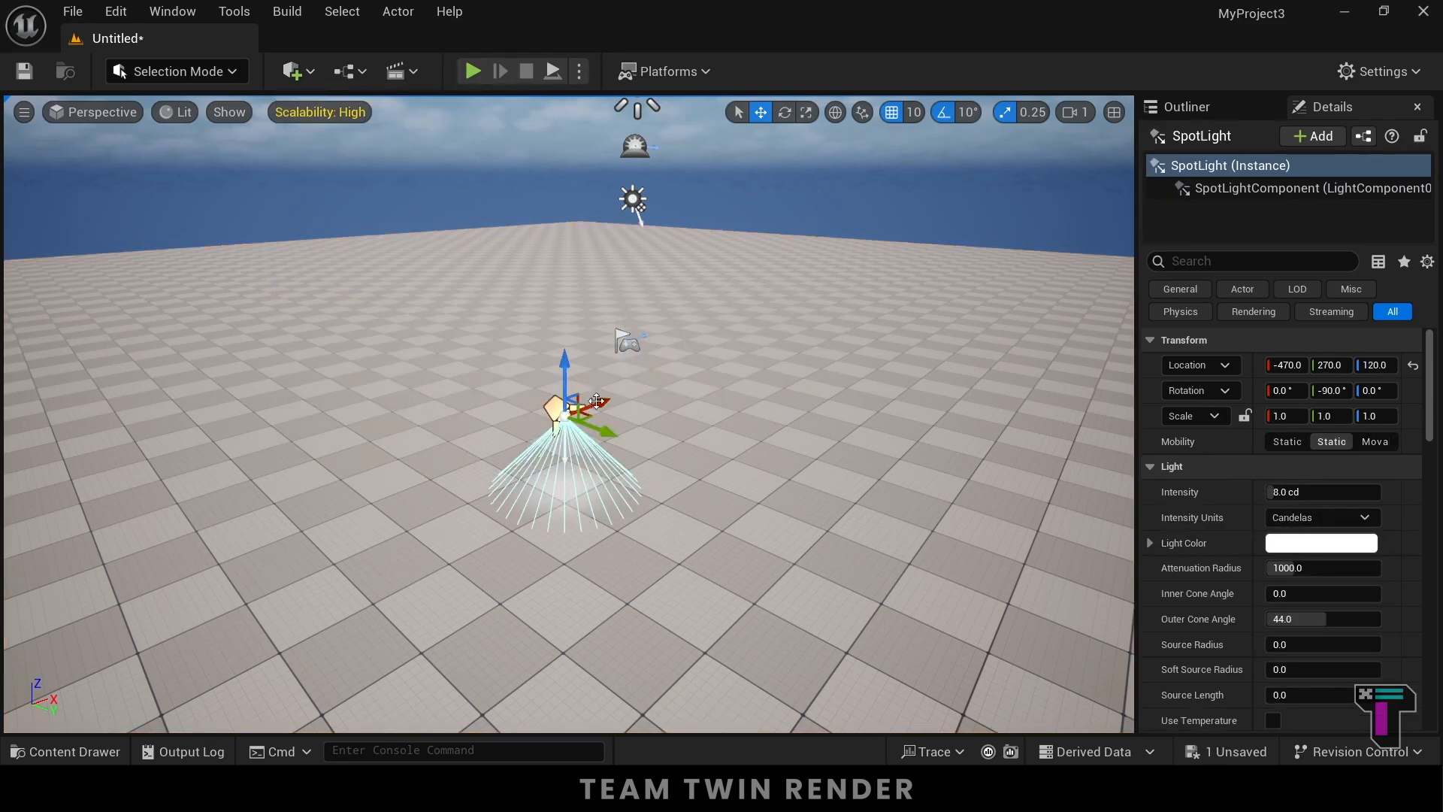
{"action": "left_click_drag", "start_coordinate": [564, 365], "coordinate": [562, 120]}
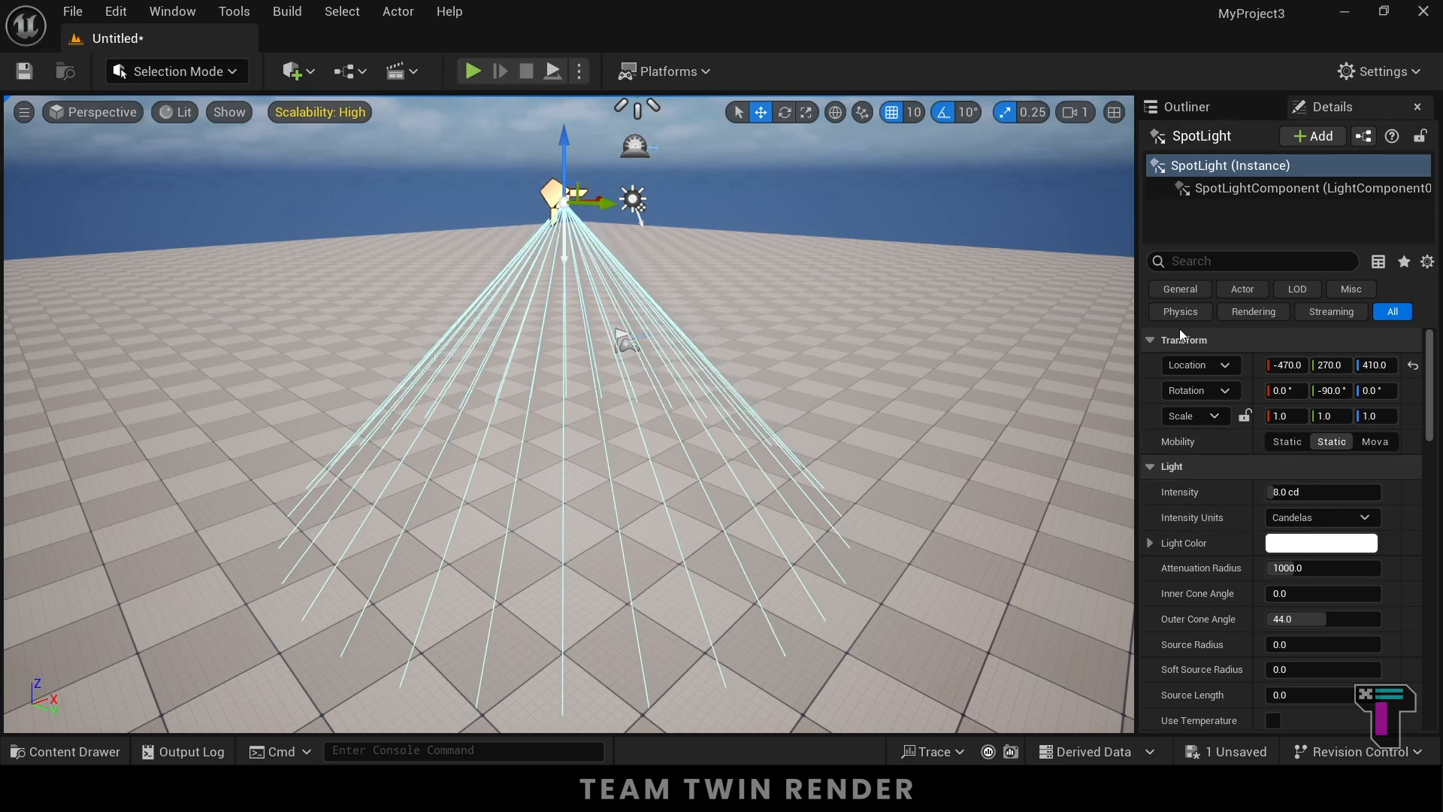
- Hide the DirectionalLight and the SkyLight so only the spot light illuminates the scene
{"action": "left_click", "coordinate": [1223, 105]}
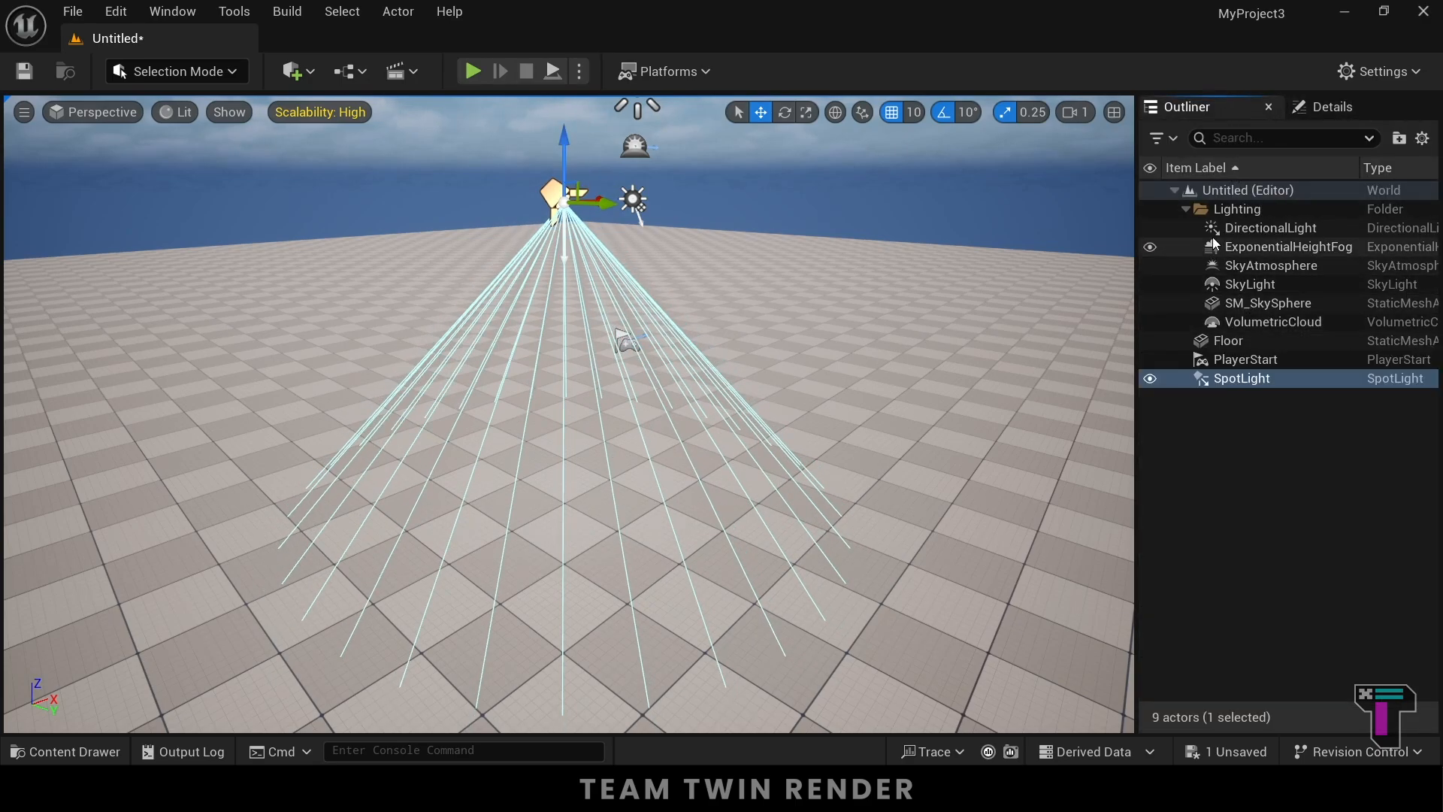
{"action": "left_click", "coordinate": [1149, 227]}
{"action": "left_click", "coordinate": [1149, 284]}
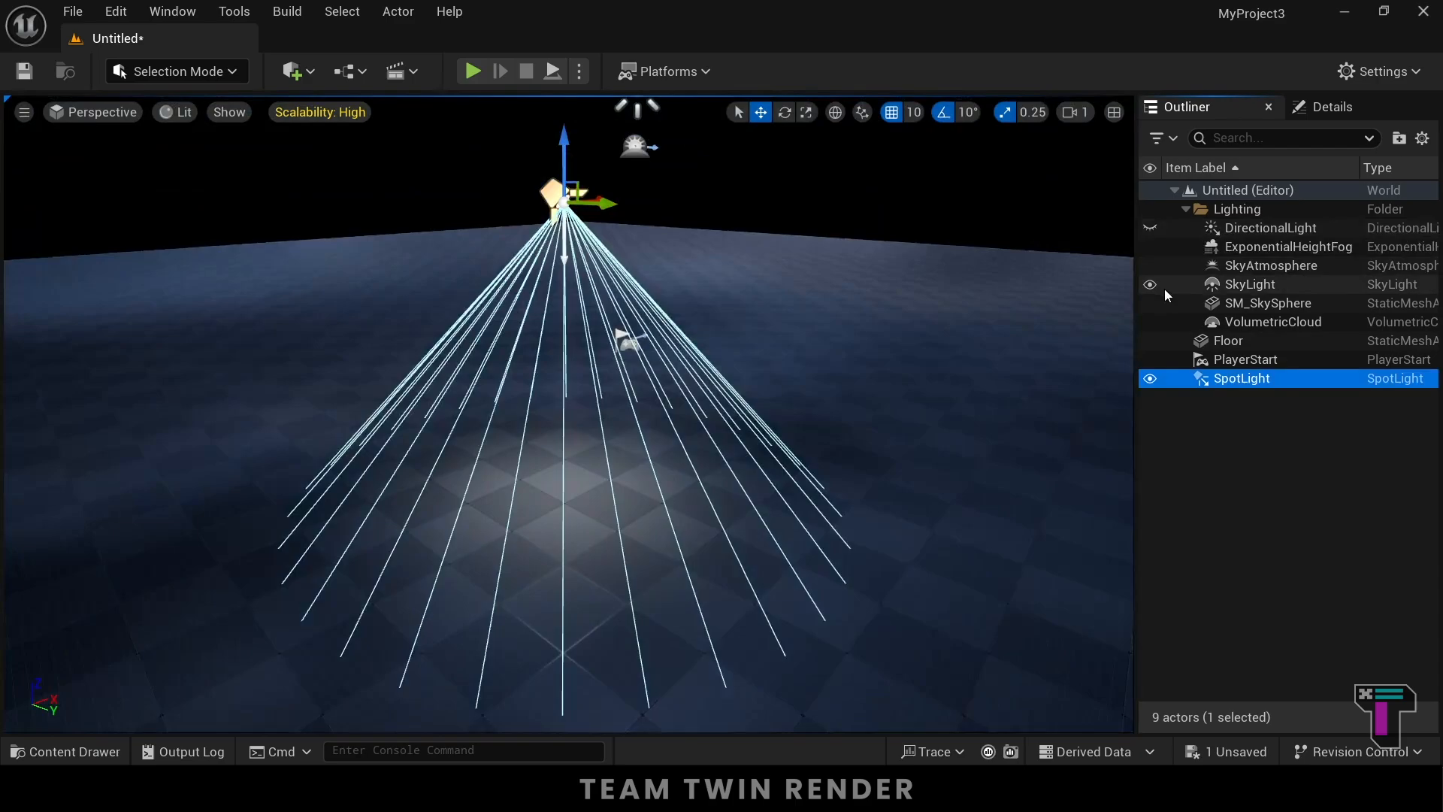
{"action": "left_click", "coordinate": [1151, 284]}
- Narrow the spot light's outer cone angle to about 26.3 and reduce its attenuation radius to about 665
{"action": "right_click_drag", "start_coordinate": [899, 373], "coordinate": [848, 355]}
{"action": "left_click", "coordinate": [1325, 109]}
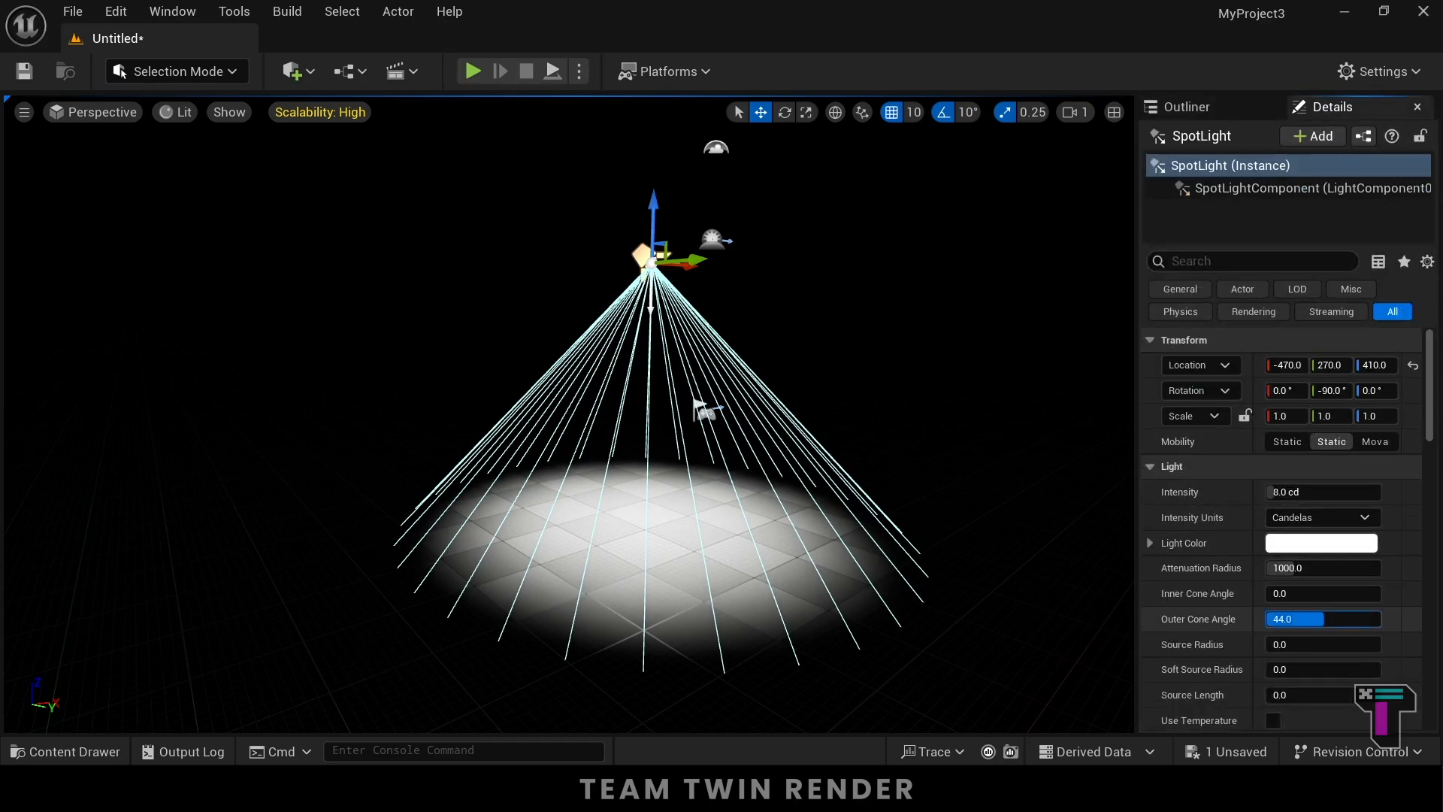
{"action": "mouse_move", "coordinate": [1312, 618]}
{"action": "left_mouse_down"}
{"action": "mouse_move", "coordinate": [1278, 618]}
{"action": "mouse_move", "coordinate": [1298, 618]}
{"action": "left_mouse_up"}
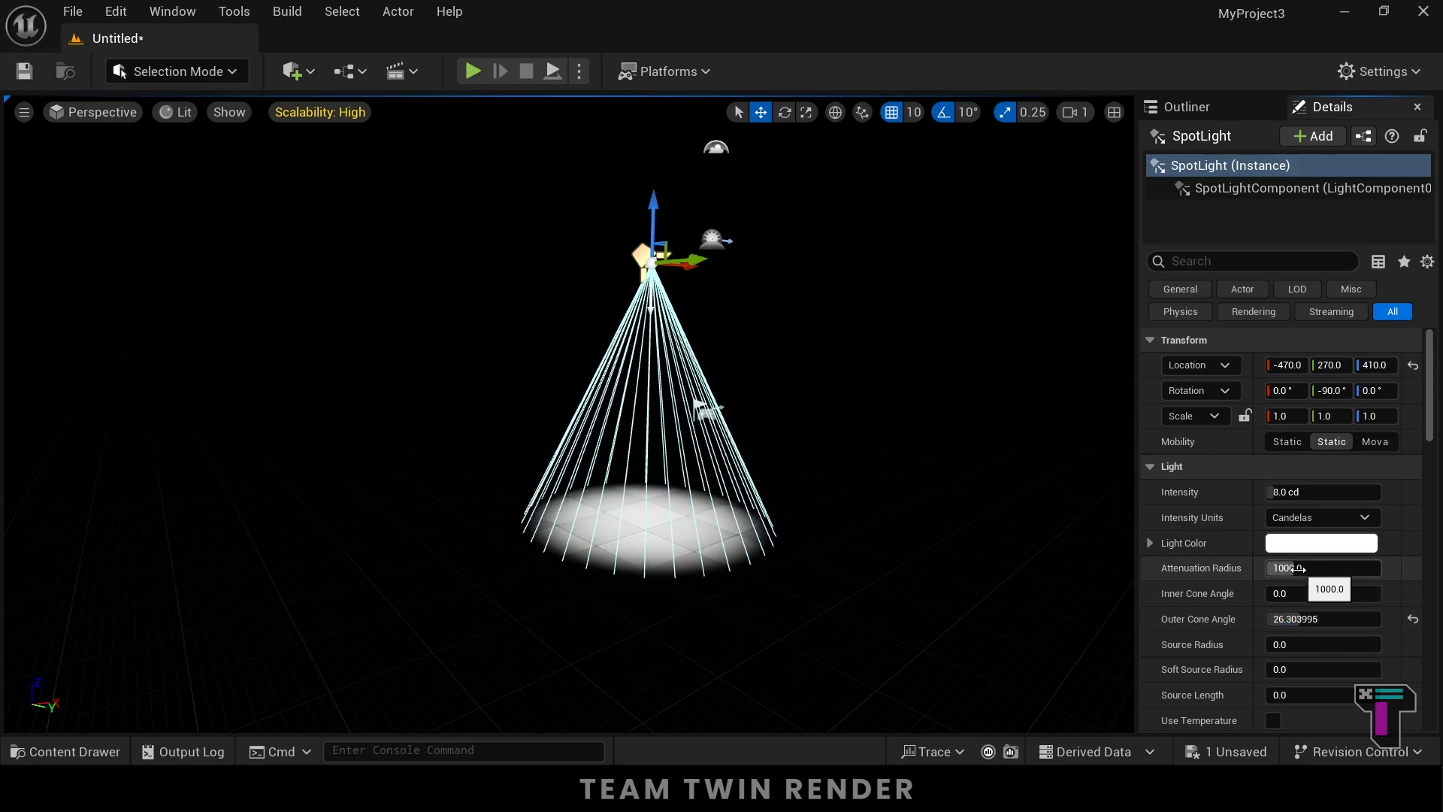
{"action": "mouse_move", "coordinate": [1287, 567]}
{"action": "left_mouse_down"}
{"action": "mouse_move", "coordinate": [1263, 567]}
{"action": "mouse_move", "coordinate": [1278, 568]}
{"action": "left_mouse_up"}
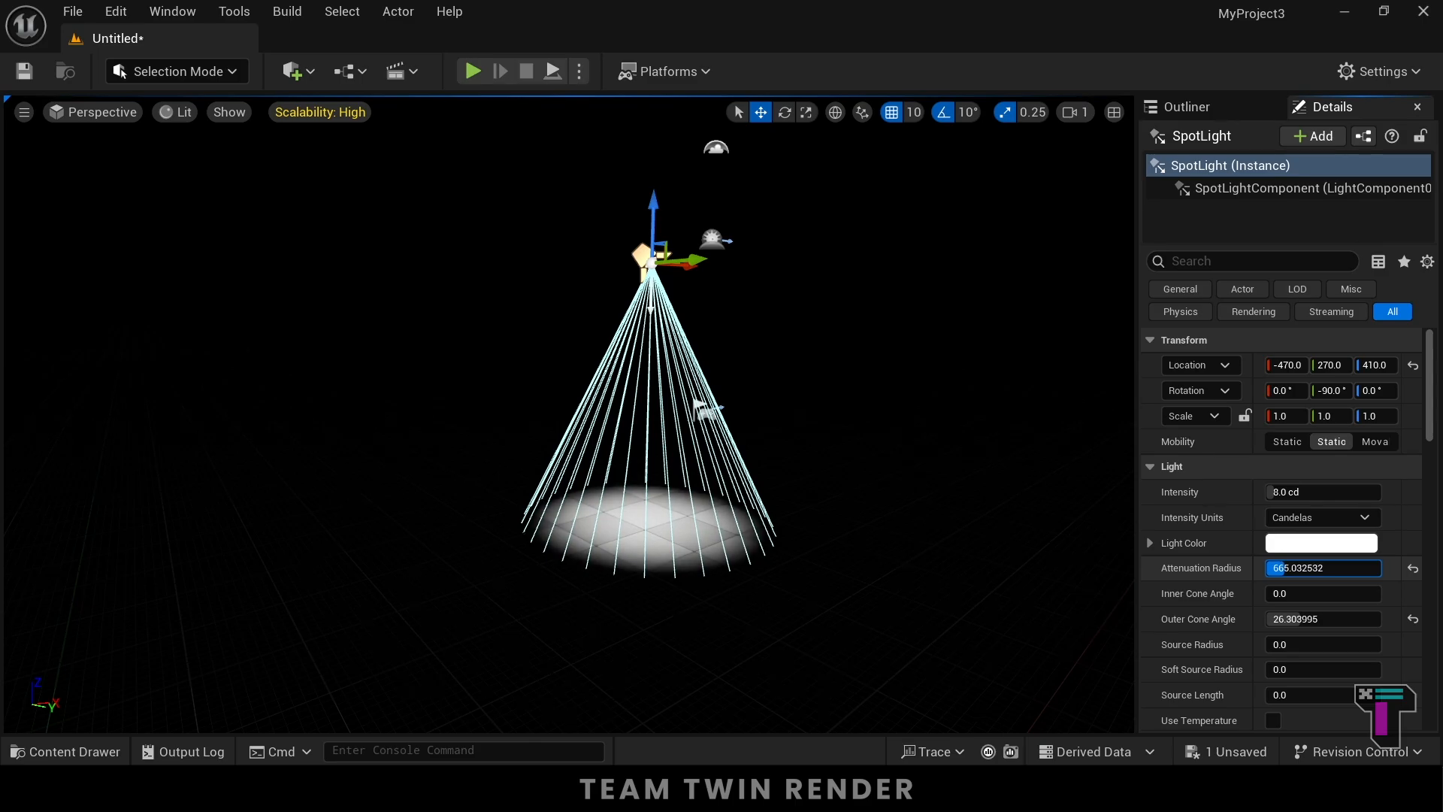
- Raise the spot light to a Z location of 480
{"action": "left_click", "coordinate": [864, 441]}
{"action": "right_click_drag", "start_coordinate": [879, 444], "coordinate": [787, 367]}
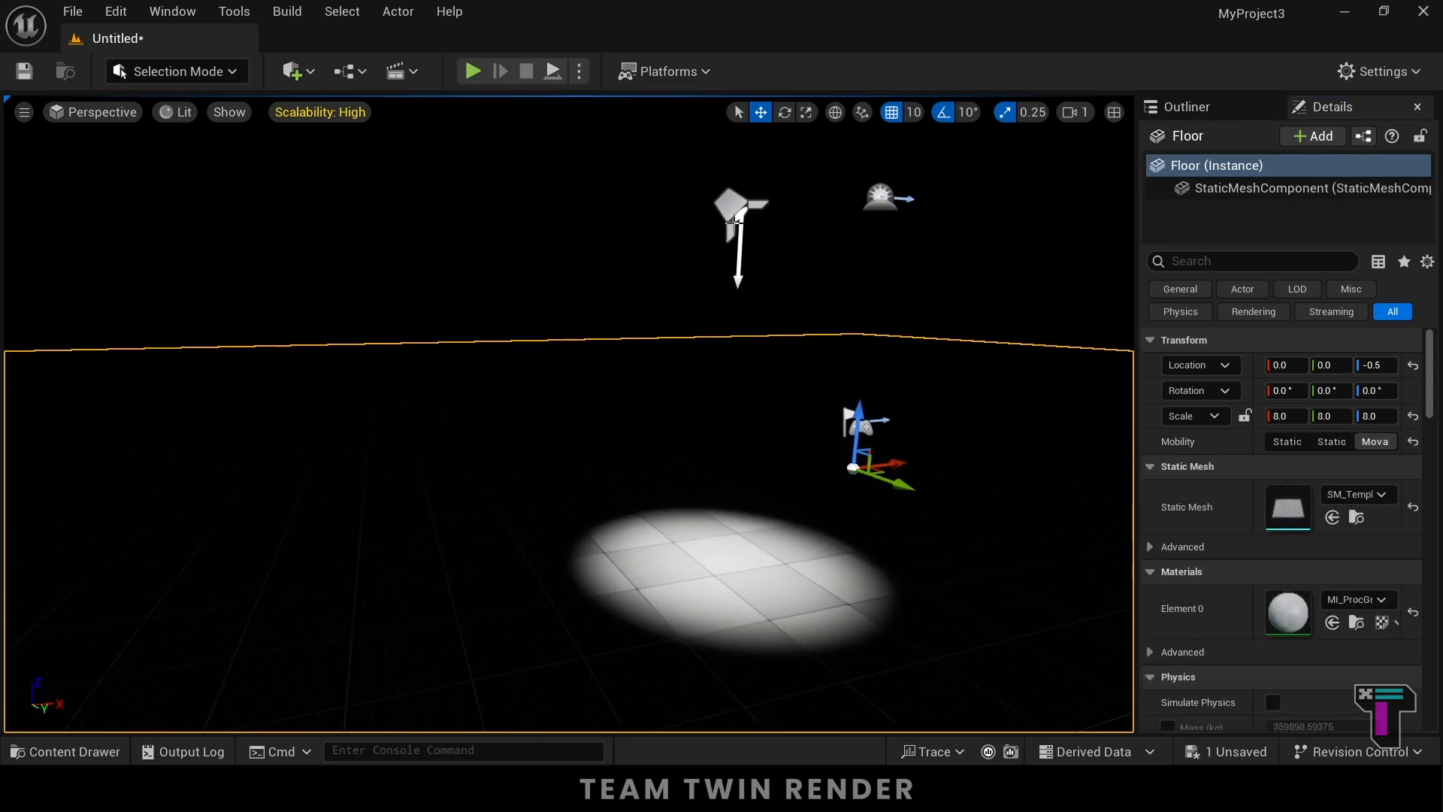
{"action": "left_click", "coordinate": [735, 218]}
{"action": "key", "text": "f"}
{"action": "left_click_drag", "start_coordinate": [609, 215], "coordinate": [610, 172]}
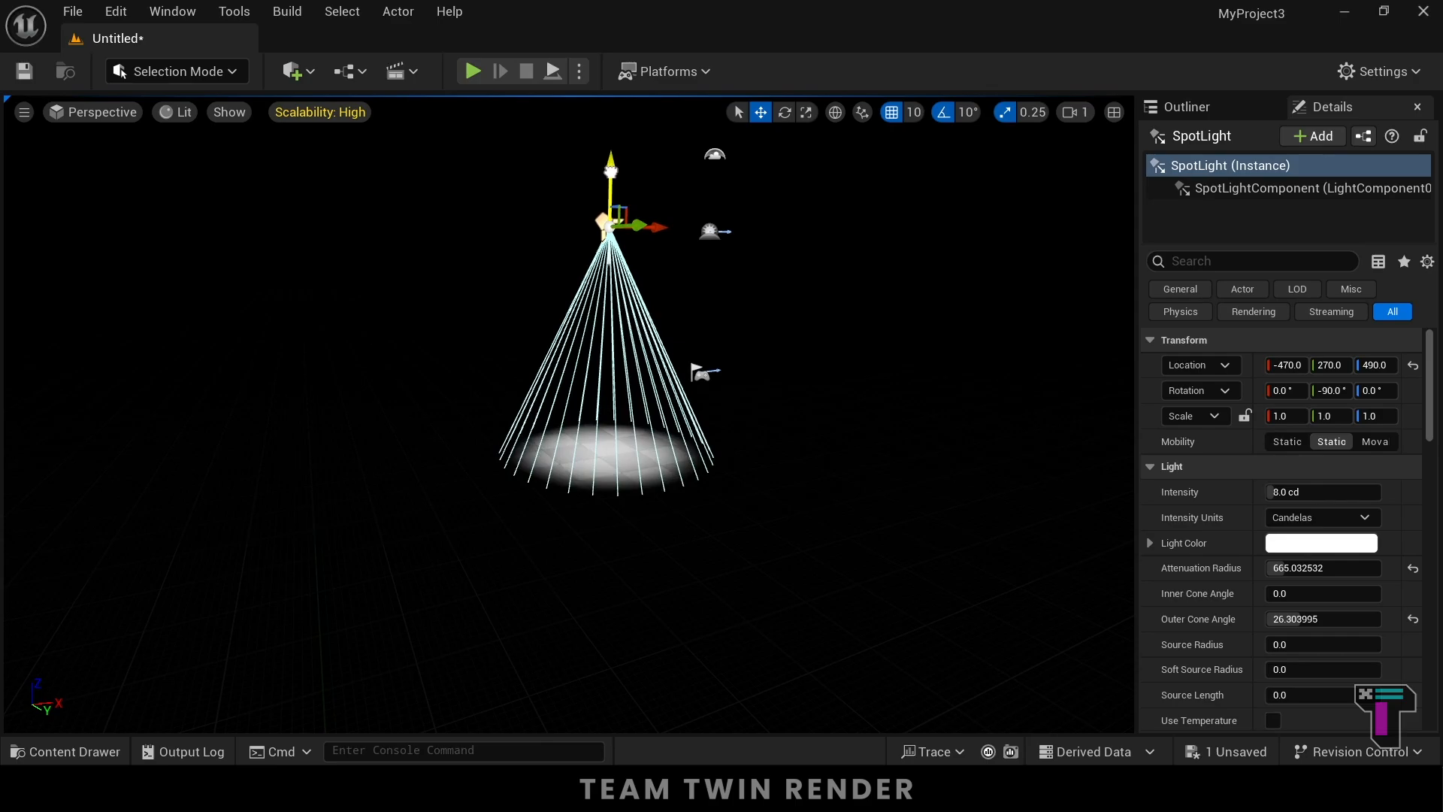
{"action": "right_click_drag", "start_coordinate": [688, 372], "coordinate": [718, 349]}
{"action": "key", "text": "w"}
{"action": "key", "text": "s"}
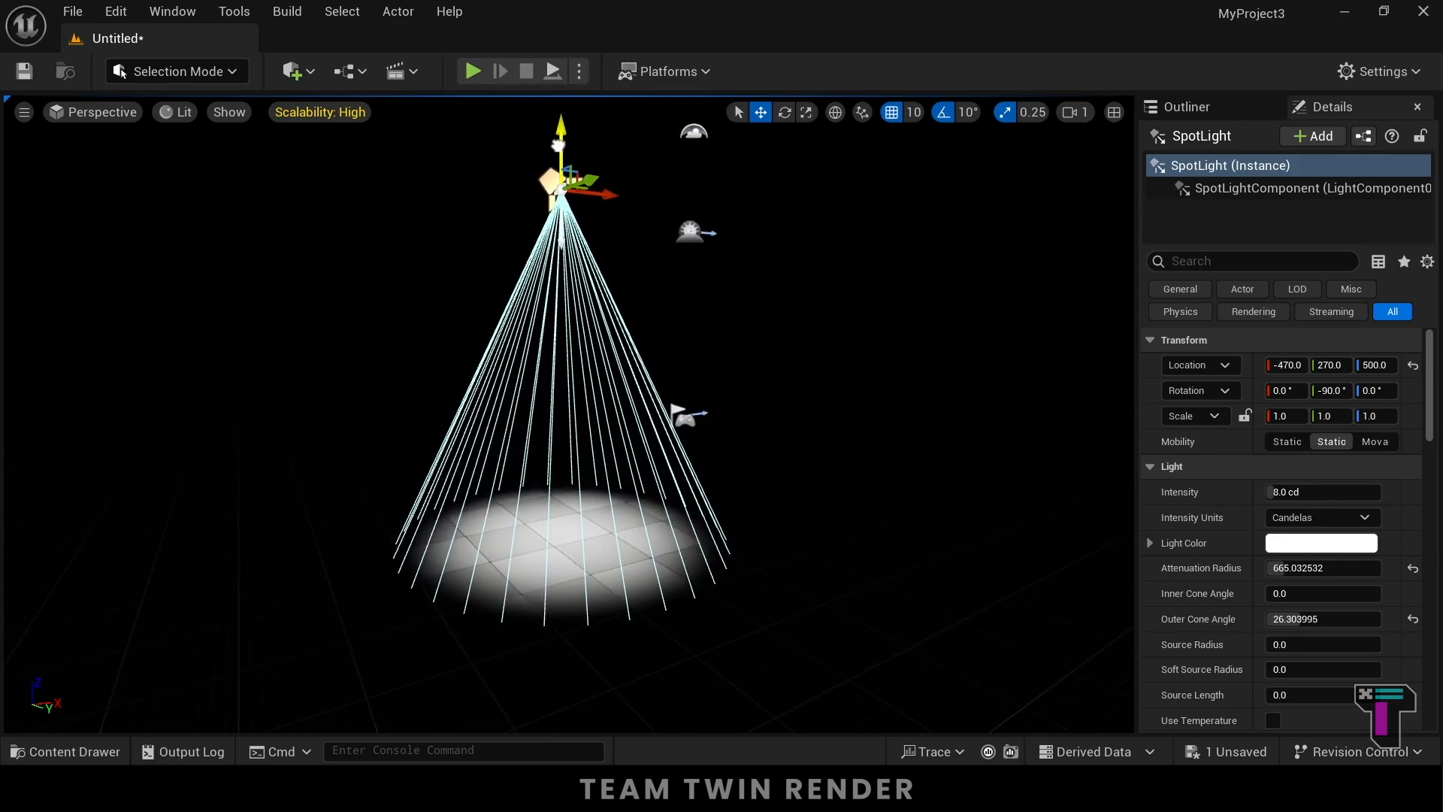
{"action": "left_click_drag", "start_coordinate": [558, 144], "coordinate": [558, 156]}
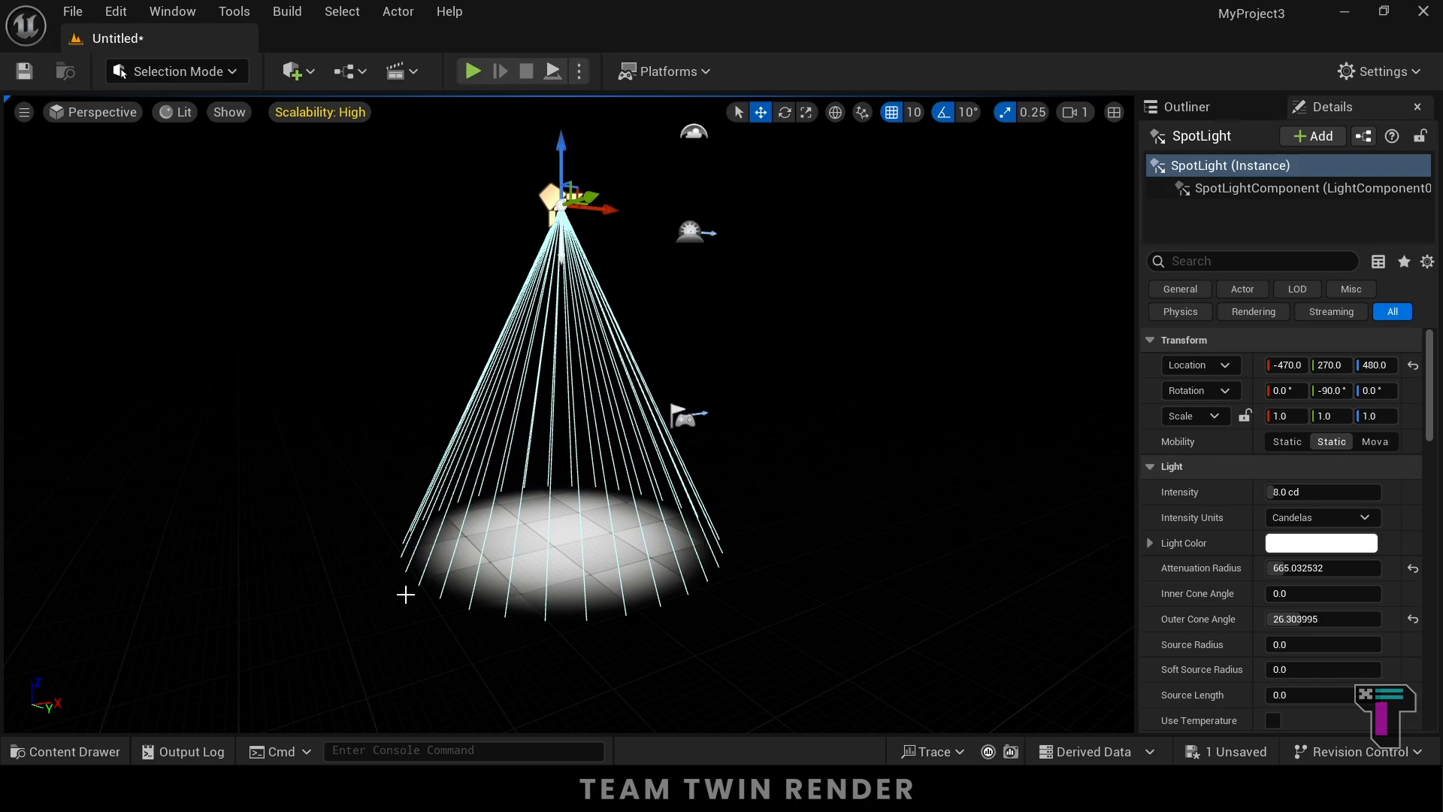
- Create a material named Light_Flicker in the Content folder and open it for editing
{"action": "left_click", "coordinate": [112, 750]}
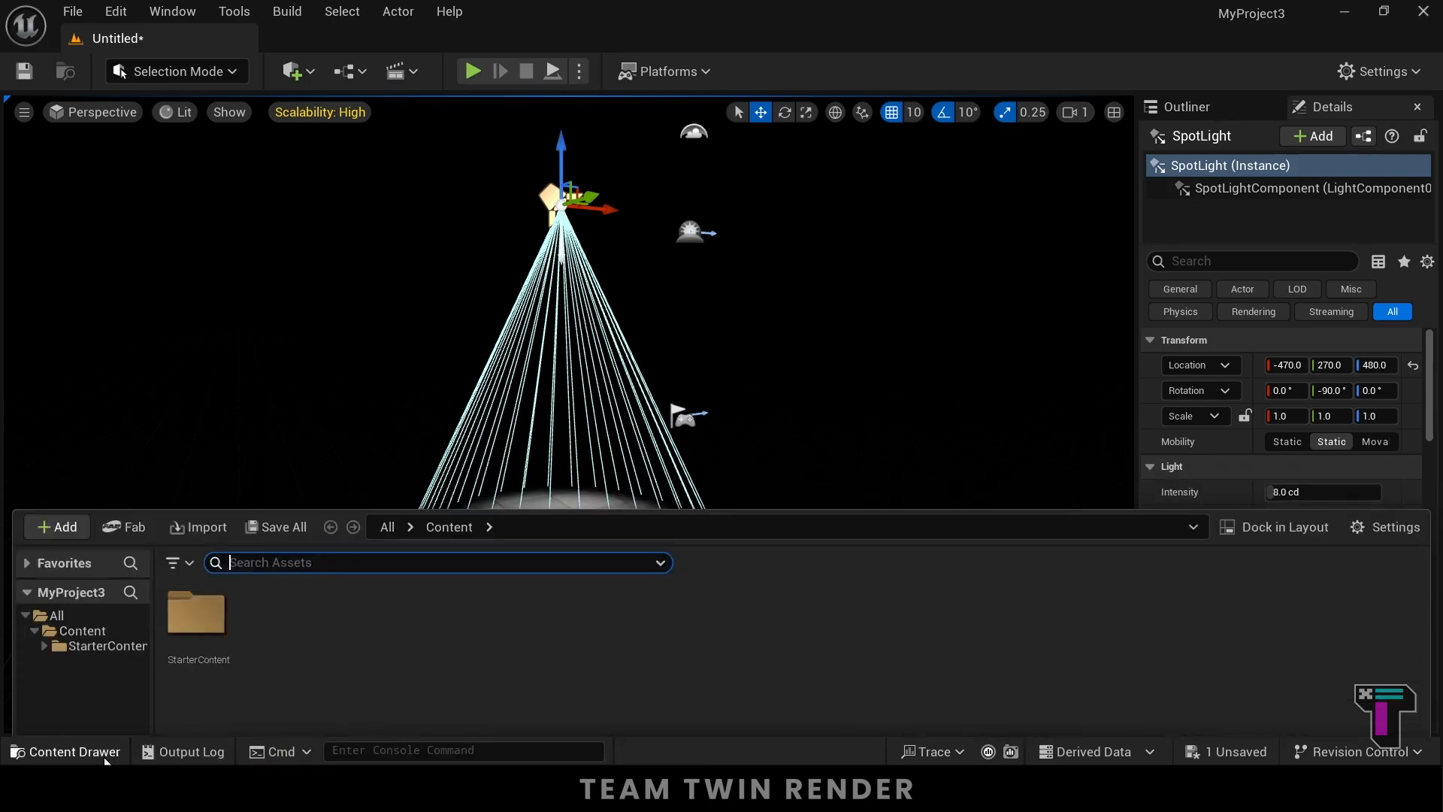
{"action": "left_click", "coordinate": [83, 602]}
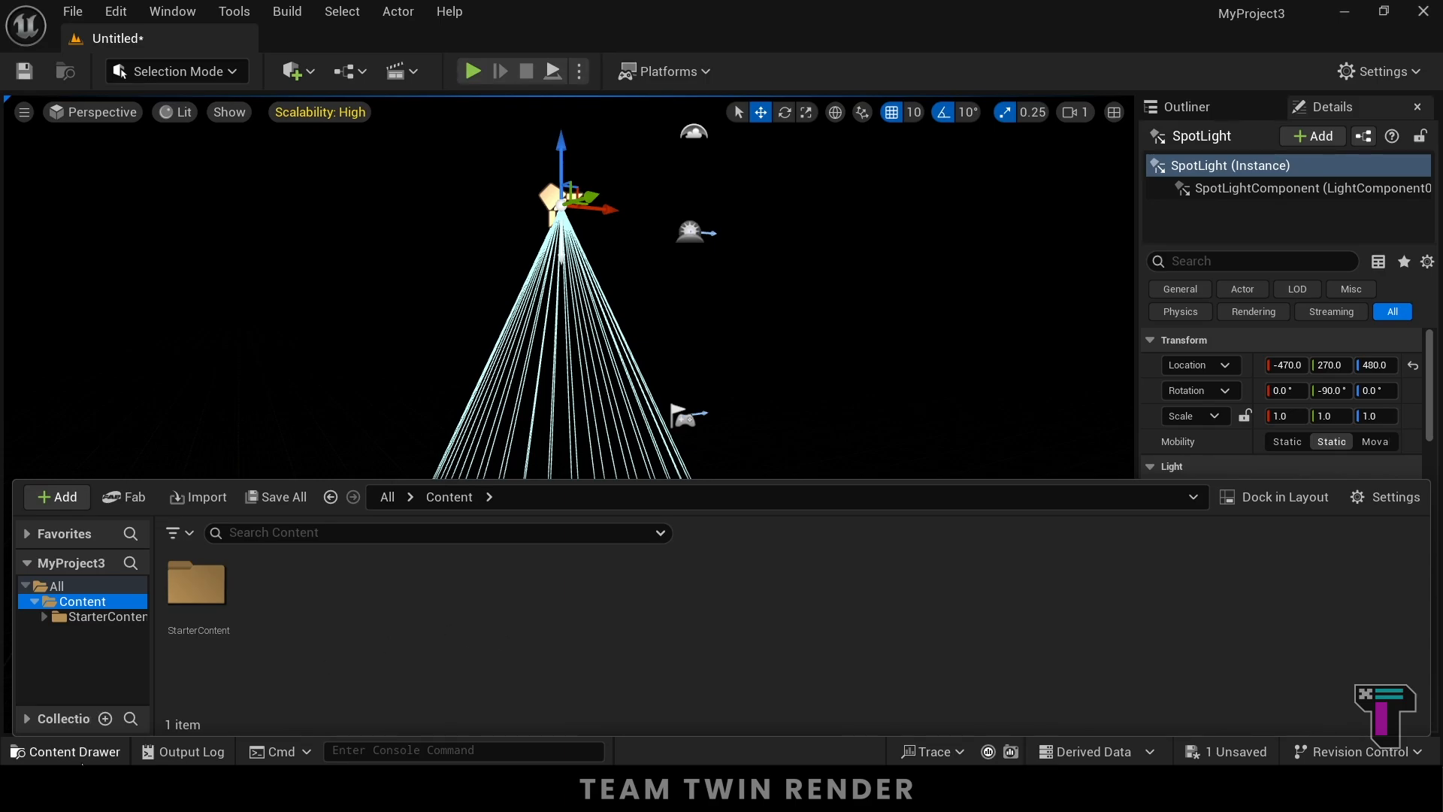
{"action": "right_click", "coordinate": [529, 645]}
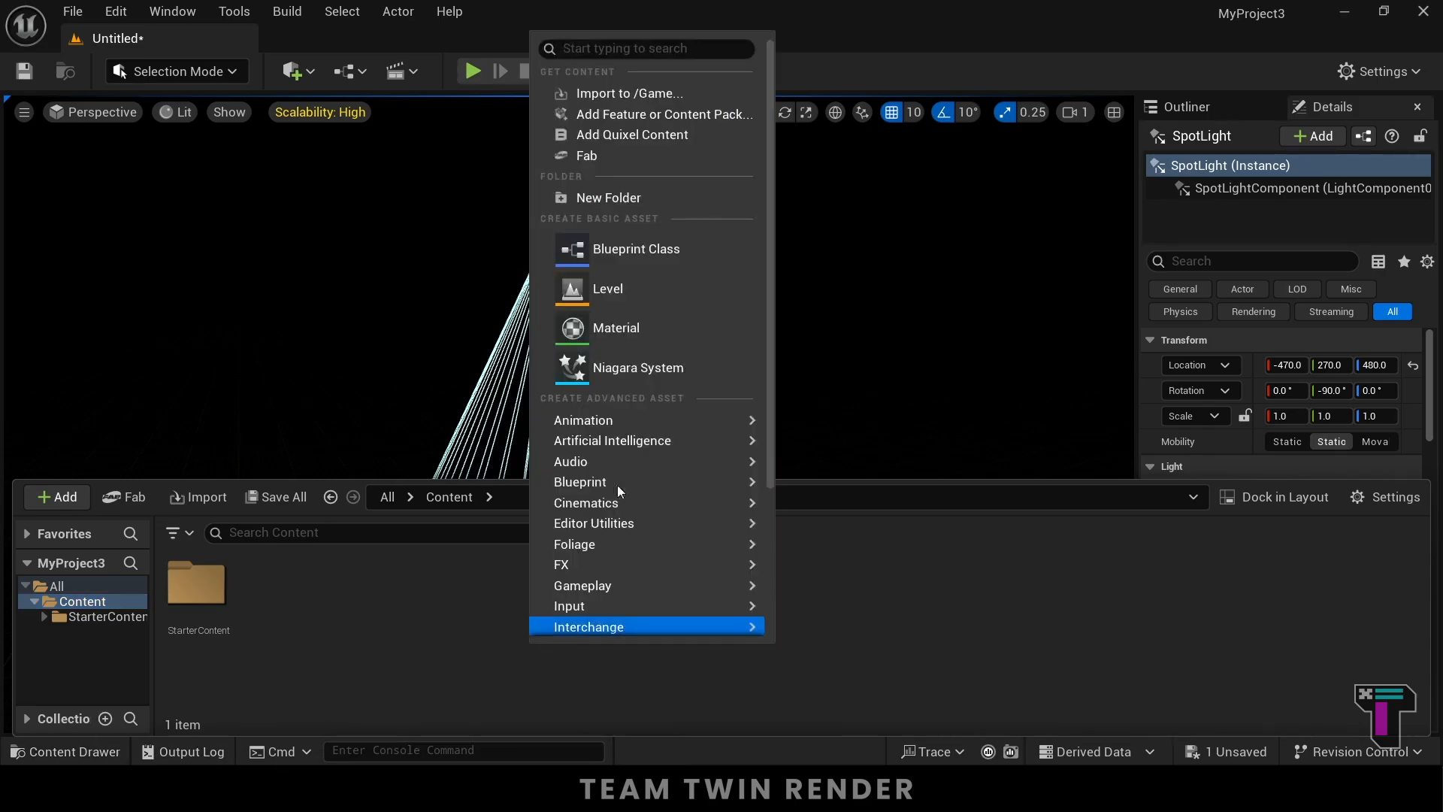
{"action": "left_click", "coordinate": [617, 328]}
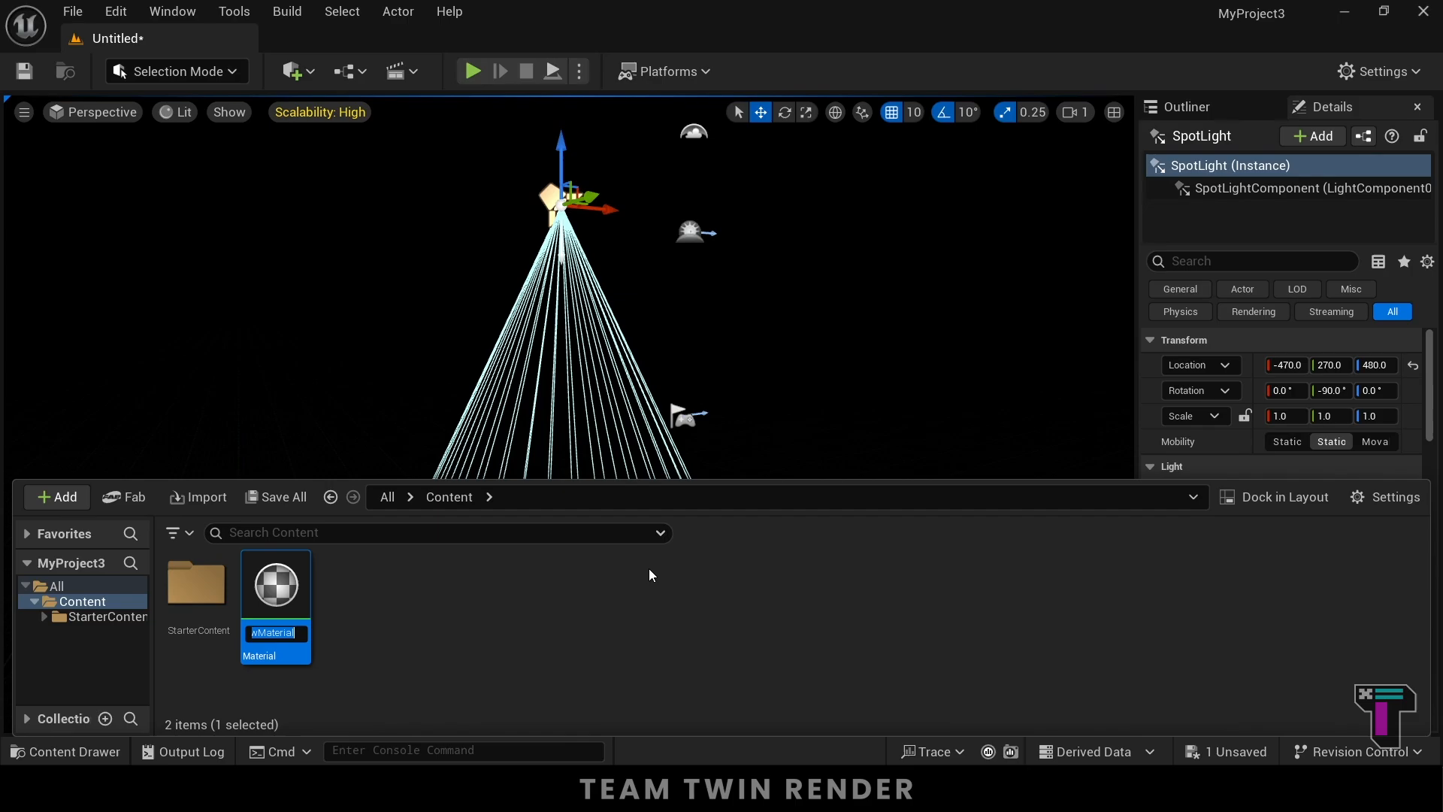
{"action": "key", "text": "BackSpace"}
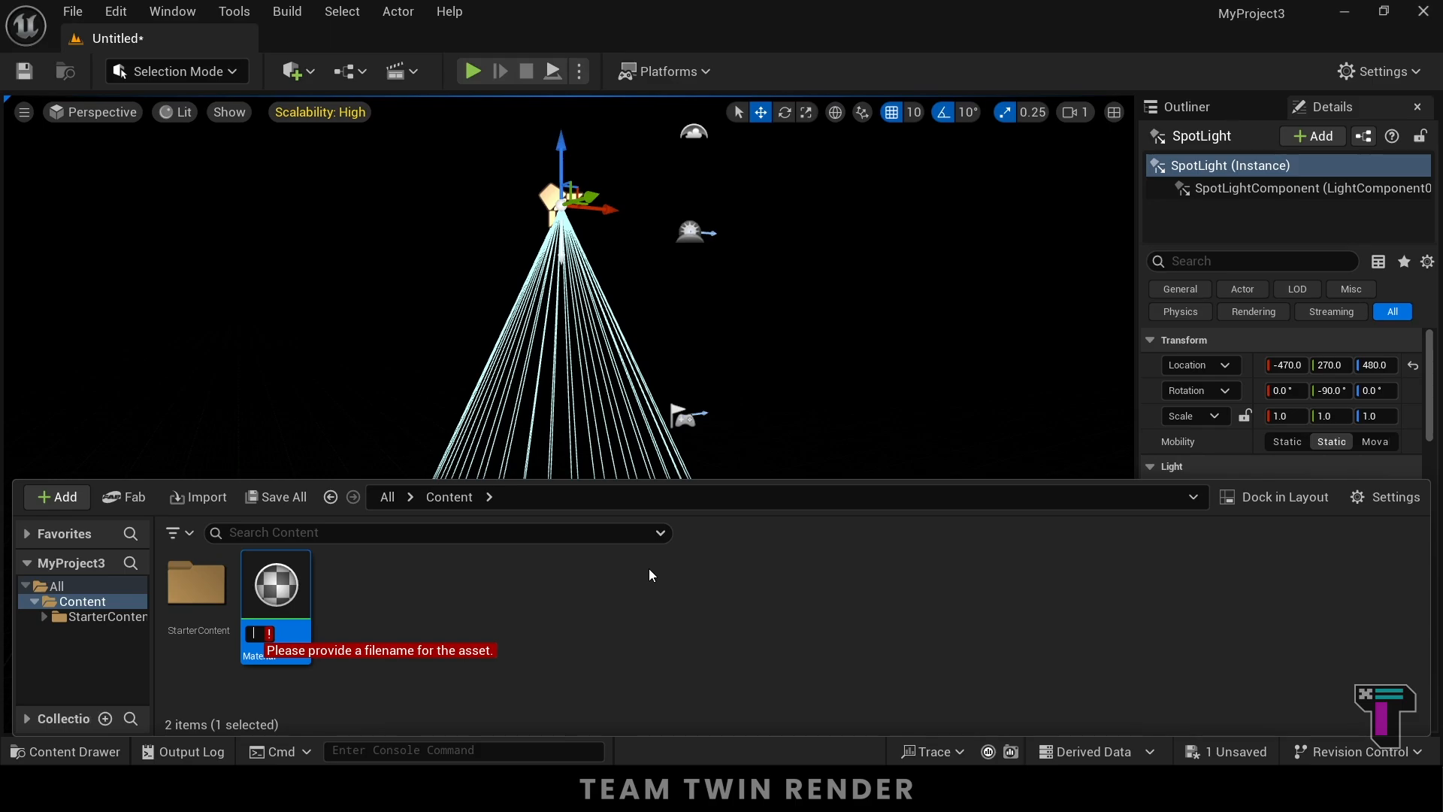
{"action": "type", "text": "Light_"}
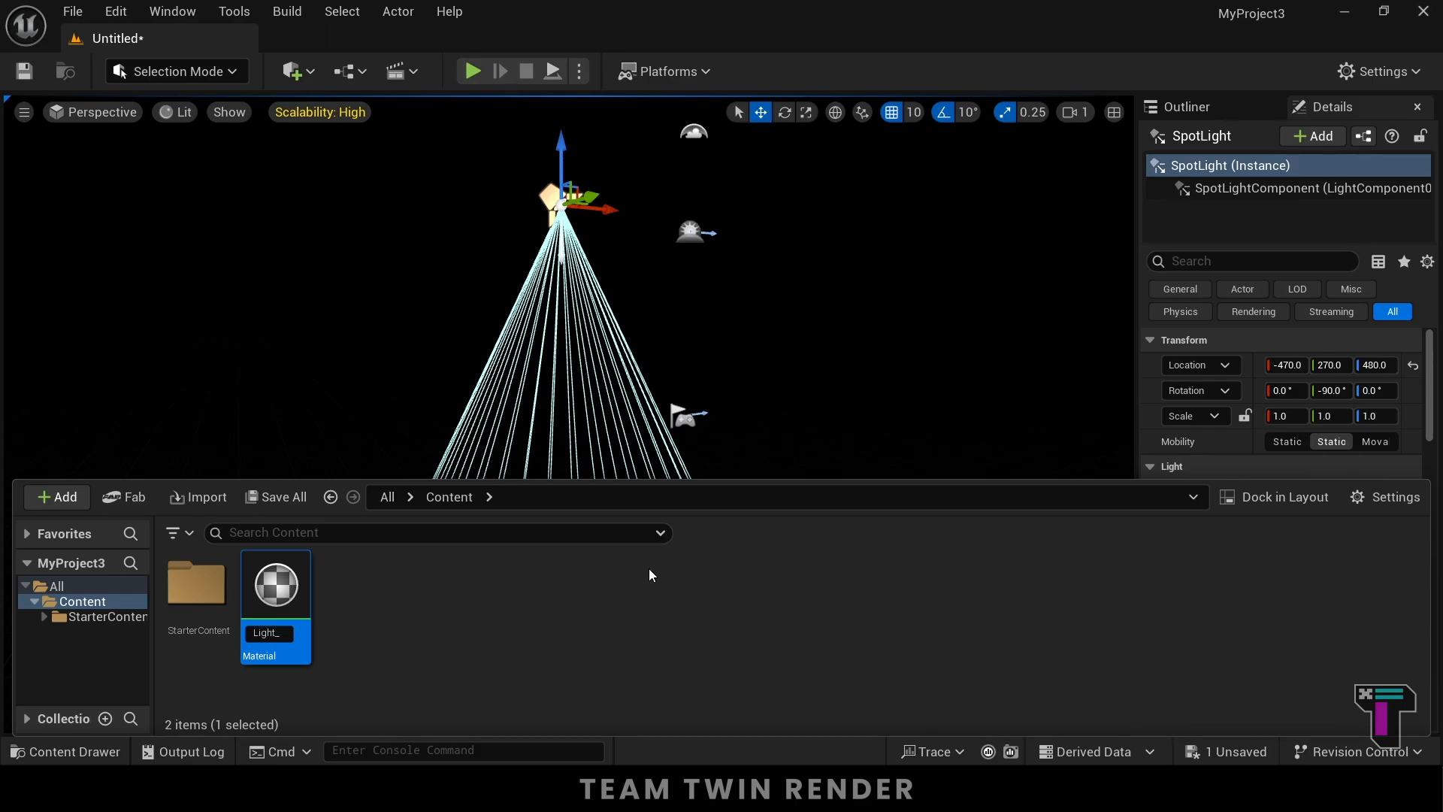
{"action": "type", "text": "Flicker"}
{"action": "key", "text": "Return"}
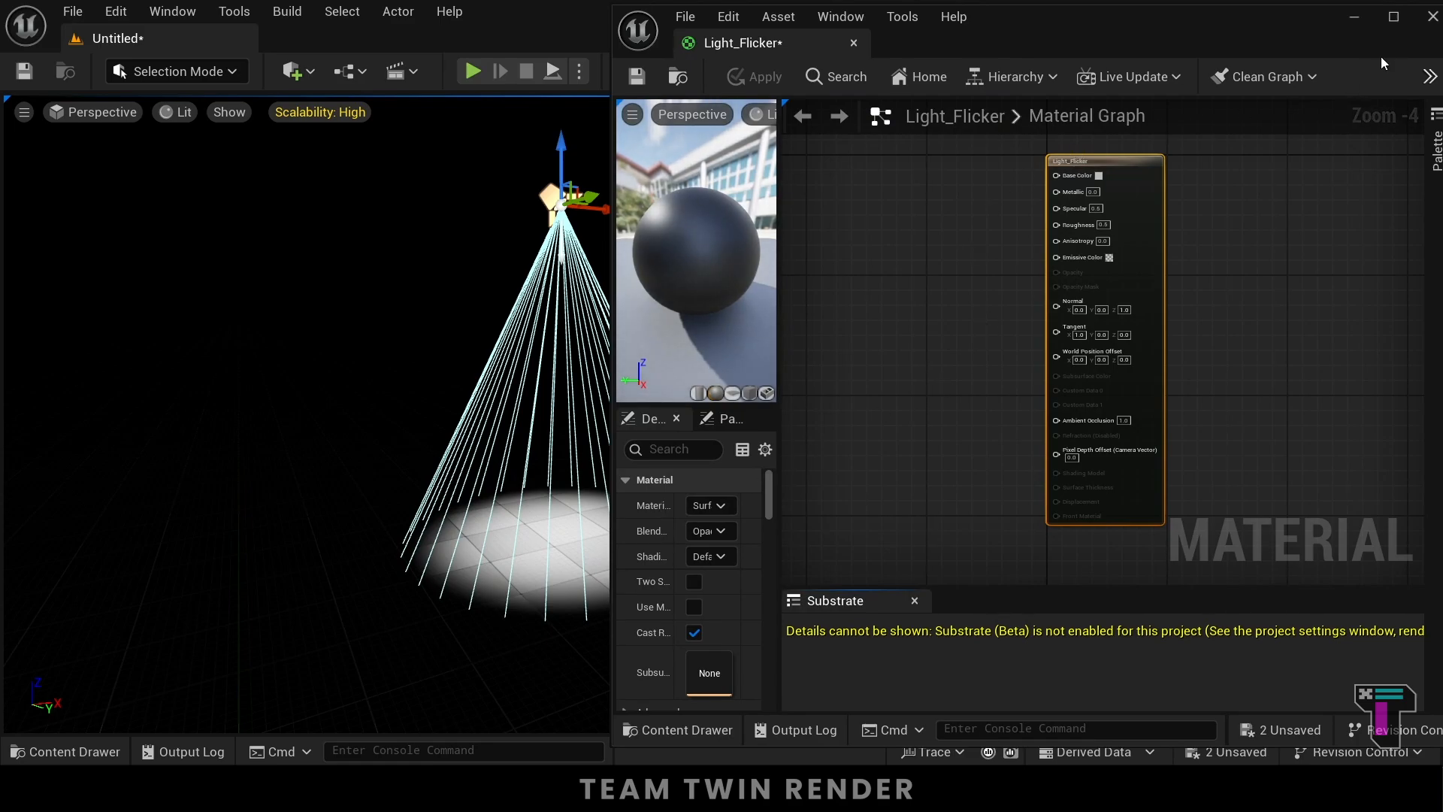
- Maximize the material editor window and set the material domain to Light Function
{"action": "left_click", "coordinate": [1392, 16]}
{"action": "right_click_drag", "start_coordinate": [751, 305], "coordinate": [1051, 345]}
{"action": "scroll", "coordinate": [840, 219], "scroll_direction": "up", "scroll_amount": 2}
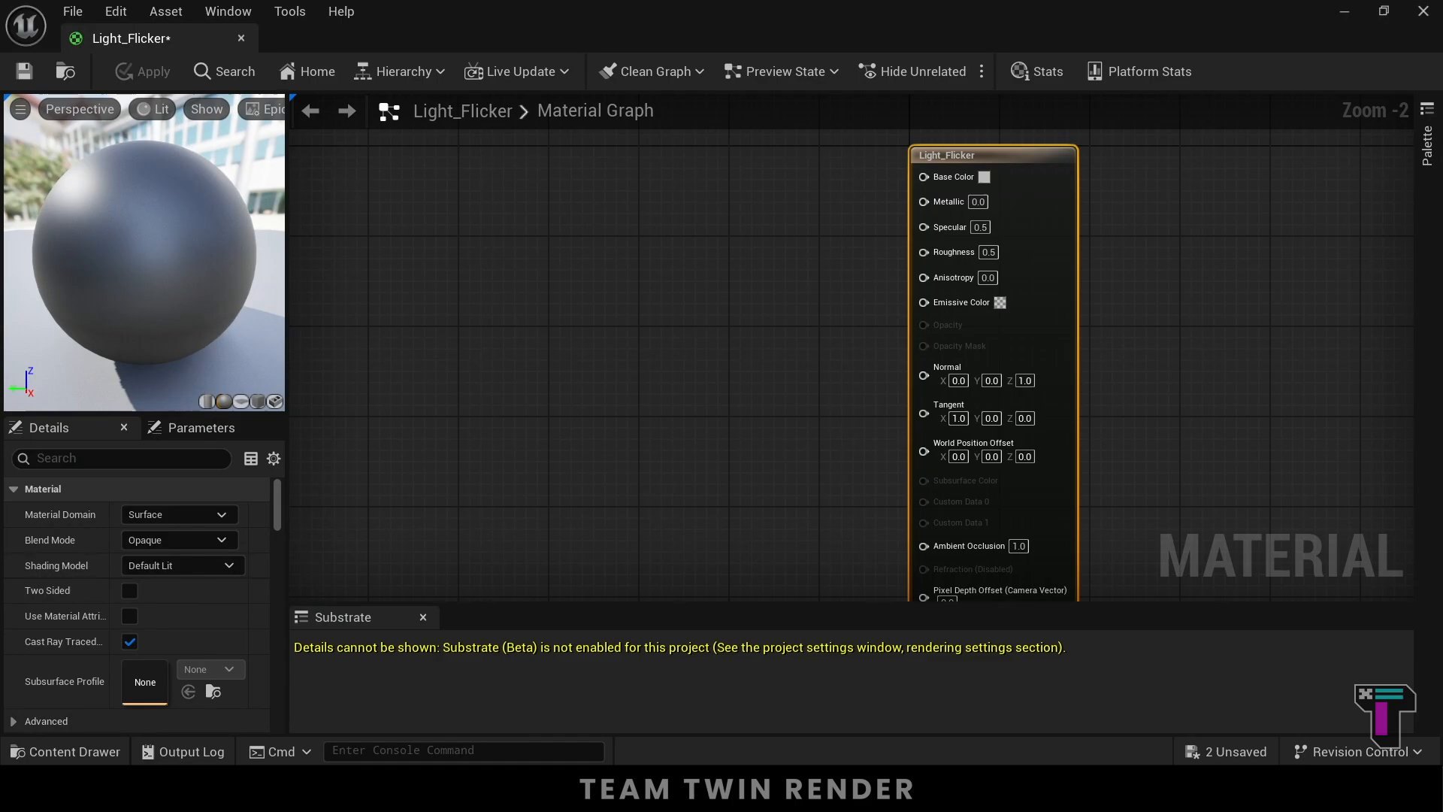
{"action": "right_click_drag", "start_coordinate": [751, 267], "coordinate": [738, 357]}
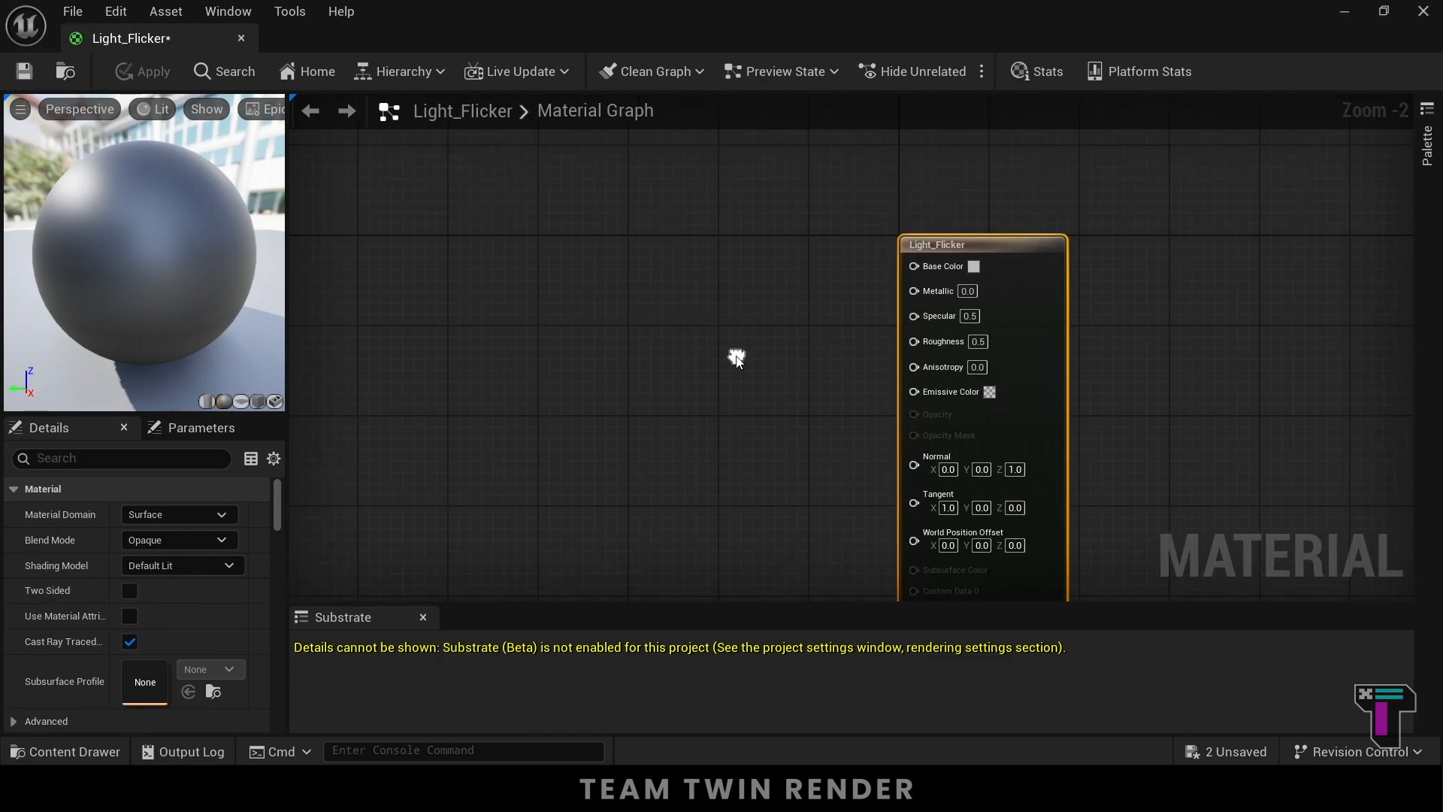
{"action": "left_click", "coordinate": [206, 515]}
{"action": "left_click", "coordinate": [201, 567]}
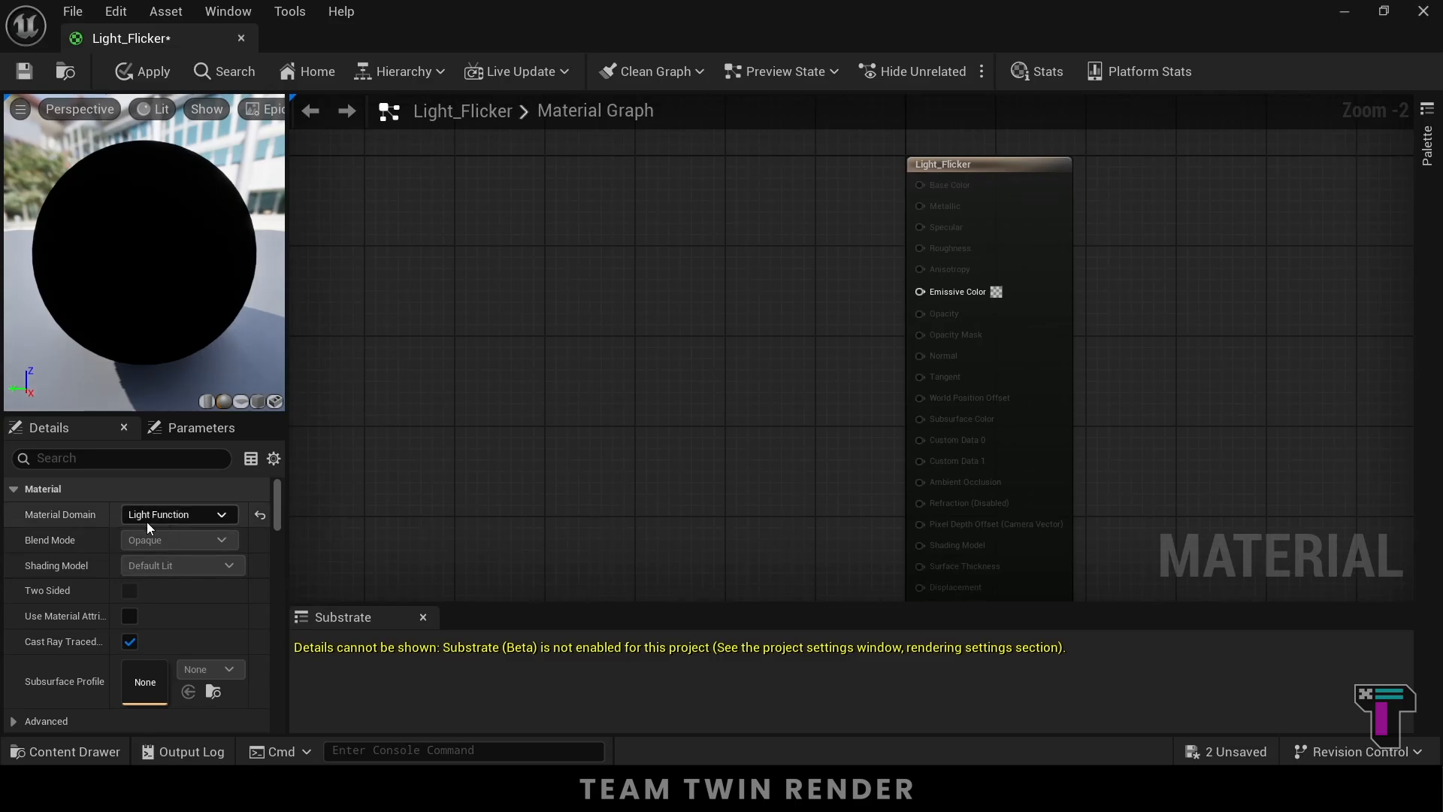
- Add a Time node to the material graph, well to the left of the Light_Flicker output node
{"action": "scroll", "coordinate": [827, 345], "scroll_direction": "down", "scroll_amount": 1}
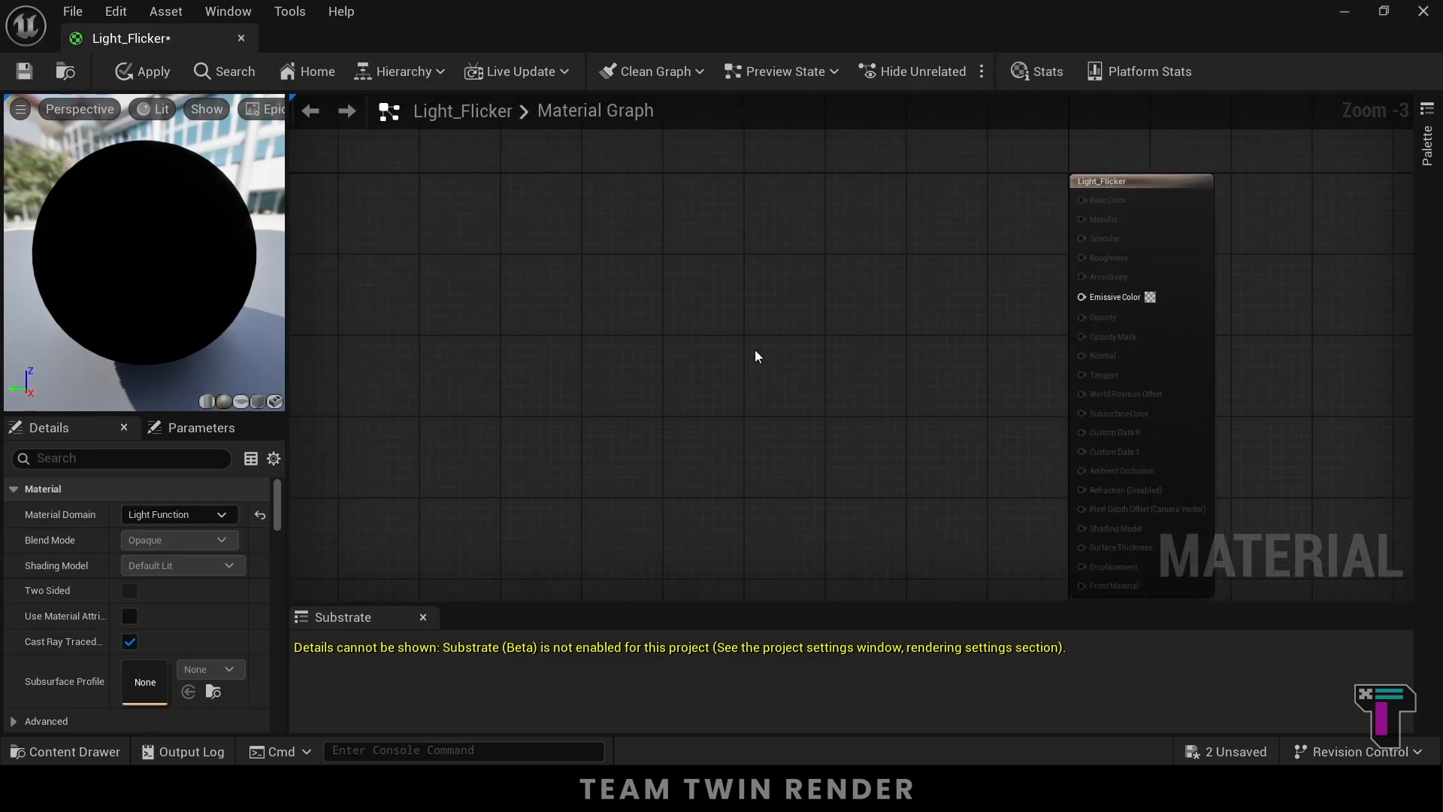
{"action": "scroll", "coordinate": [659, 295], "scroll_direction": "up", "scroll_amount": 1}
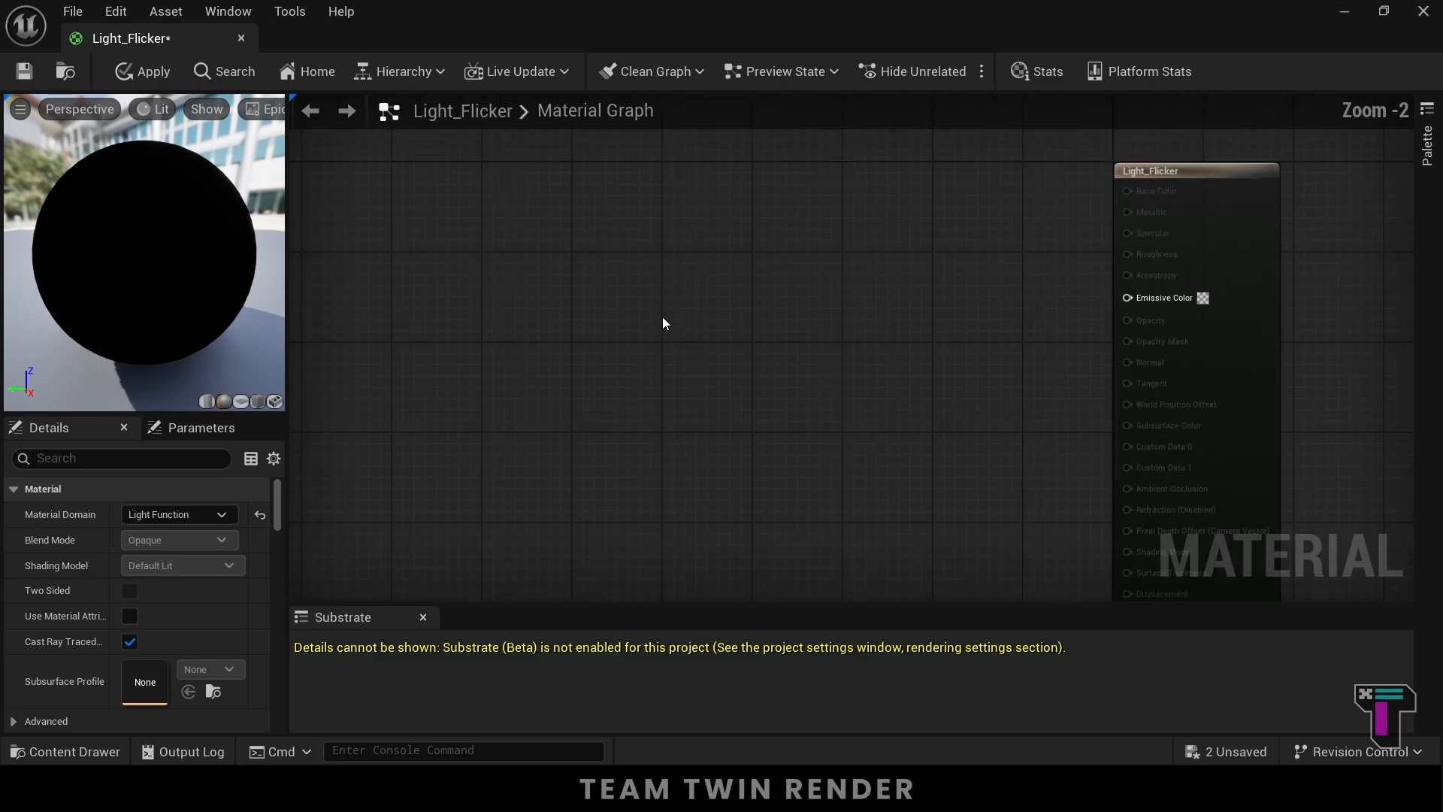
{"action": "right_click", "coordinate": [608, 279]}
{"action": "left_click", "coordinate": [600, 260]}
{"action": "right_click", "coordinate": [601, 267]}
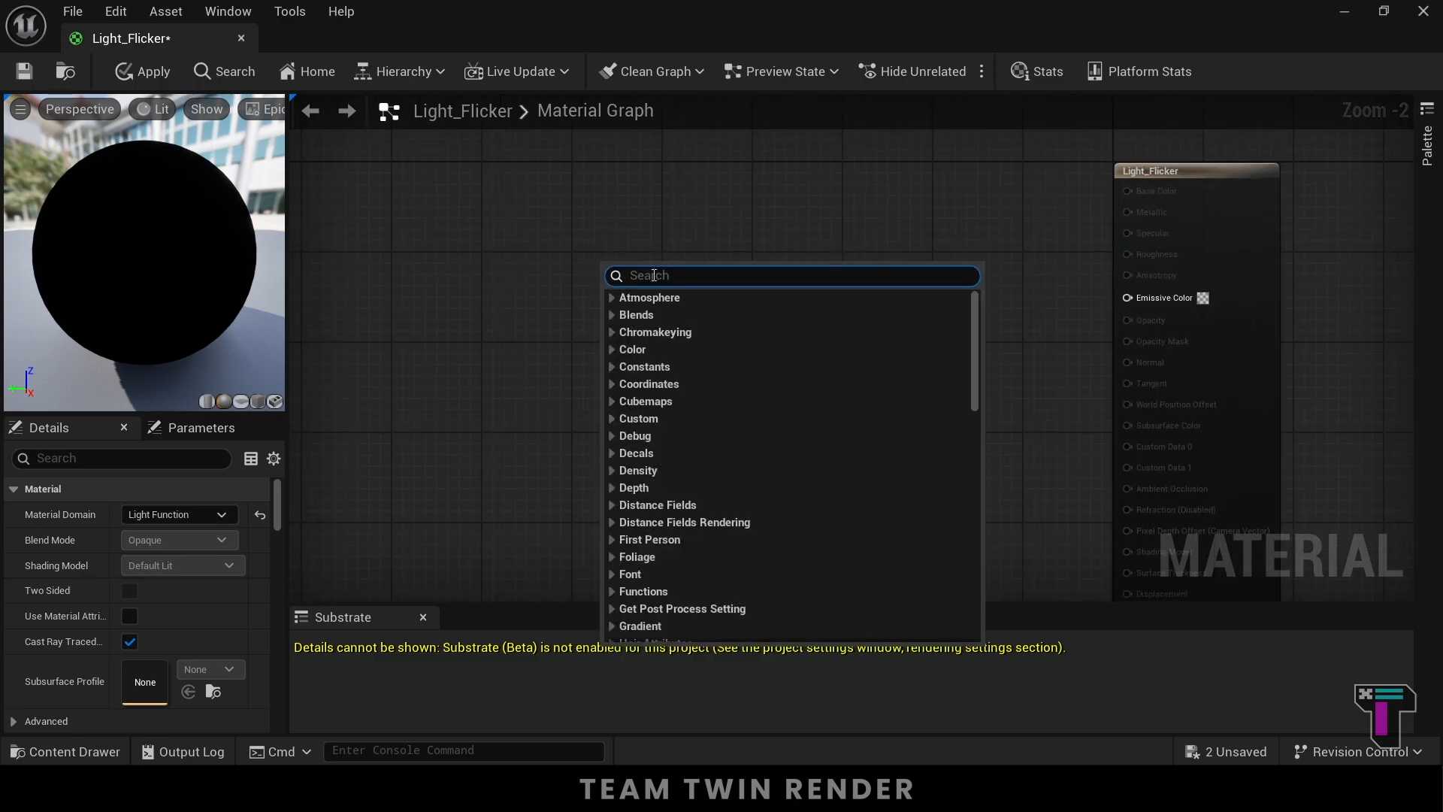
{"action": "type", "text": "time"}
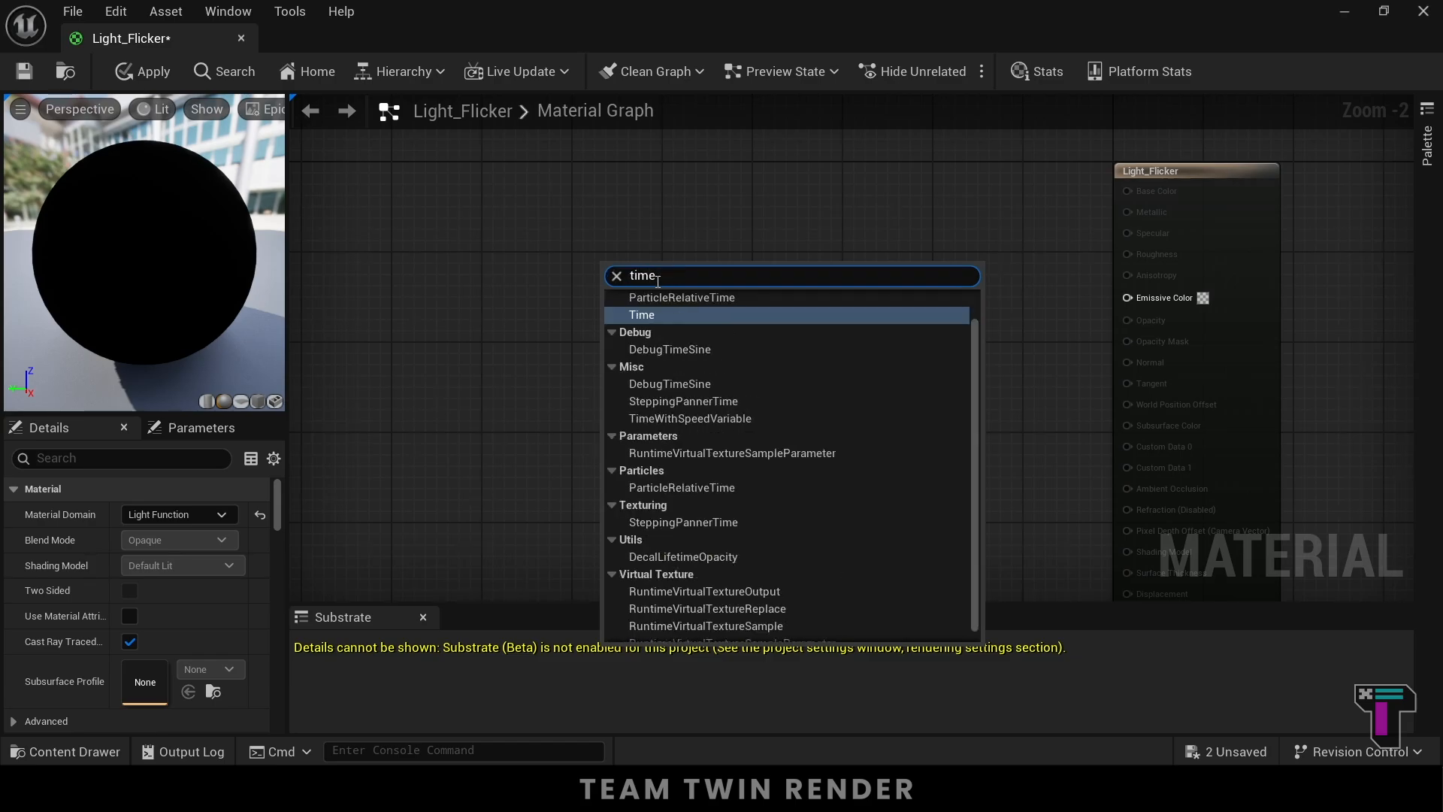
{"action": "left_click", "coordinate": [652, 315]}
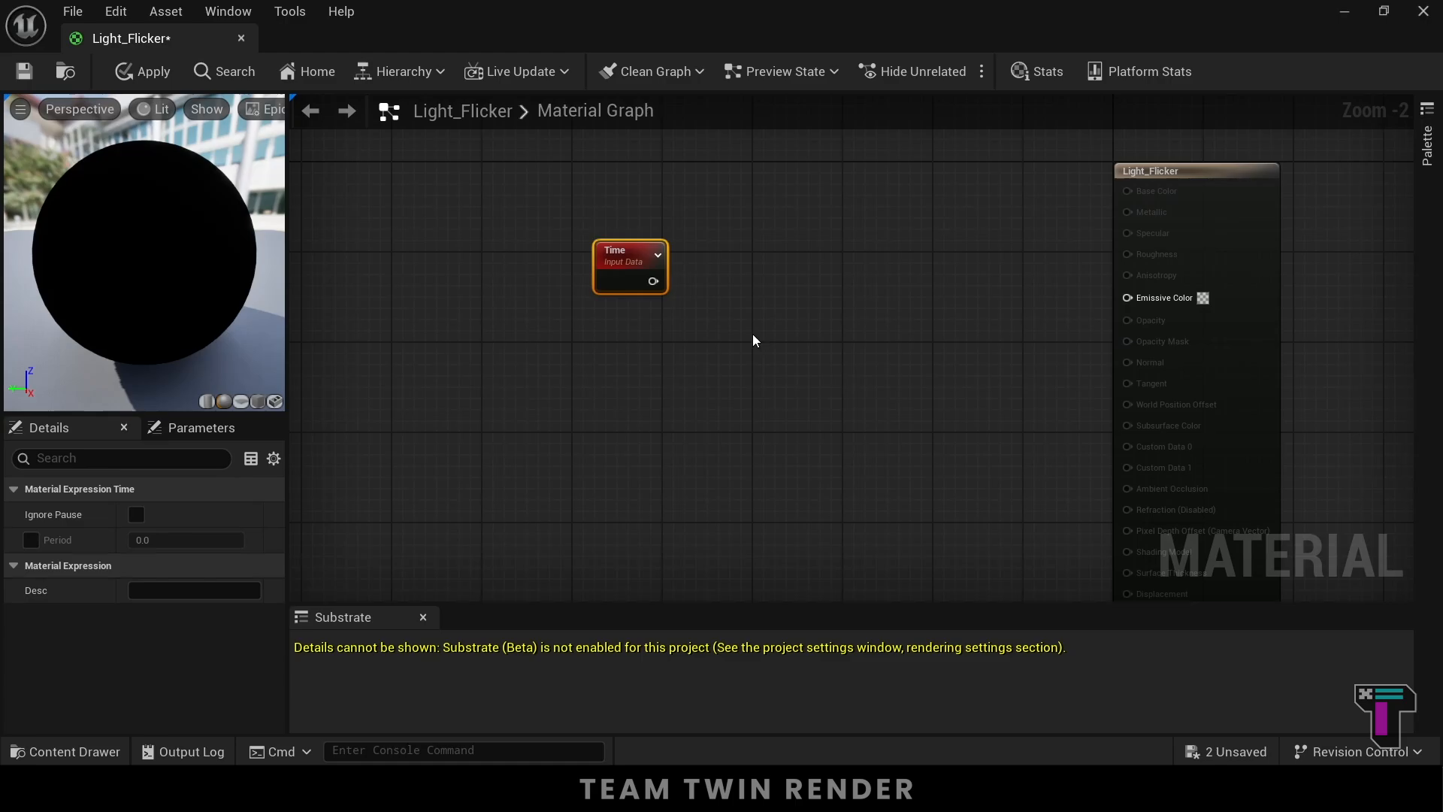
- Add a Multiply node fed by the Time output into input A and place it just beside the Time node
{"action": "left_click_drag", "start_coordinate": [653, 281], "coordinate": [707, 327]}
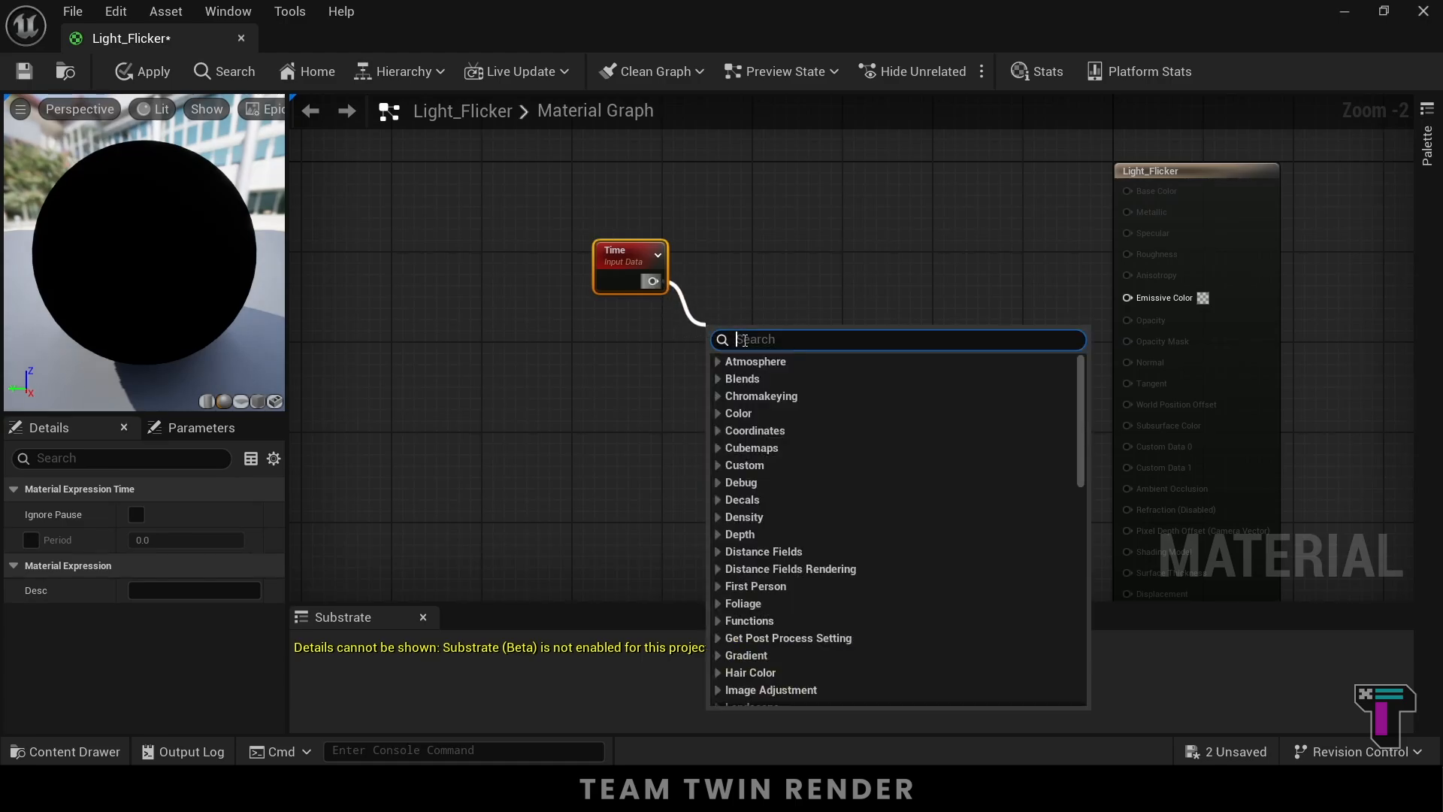
{"action": "type", "text": "mul"}
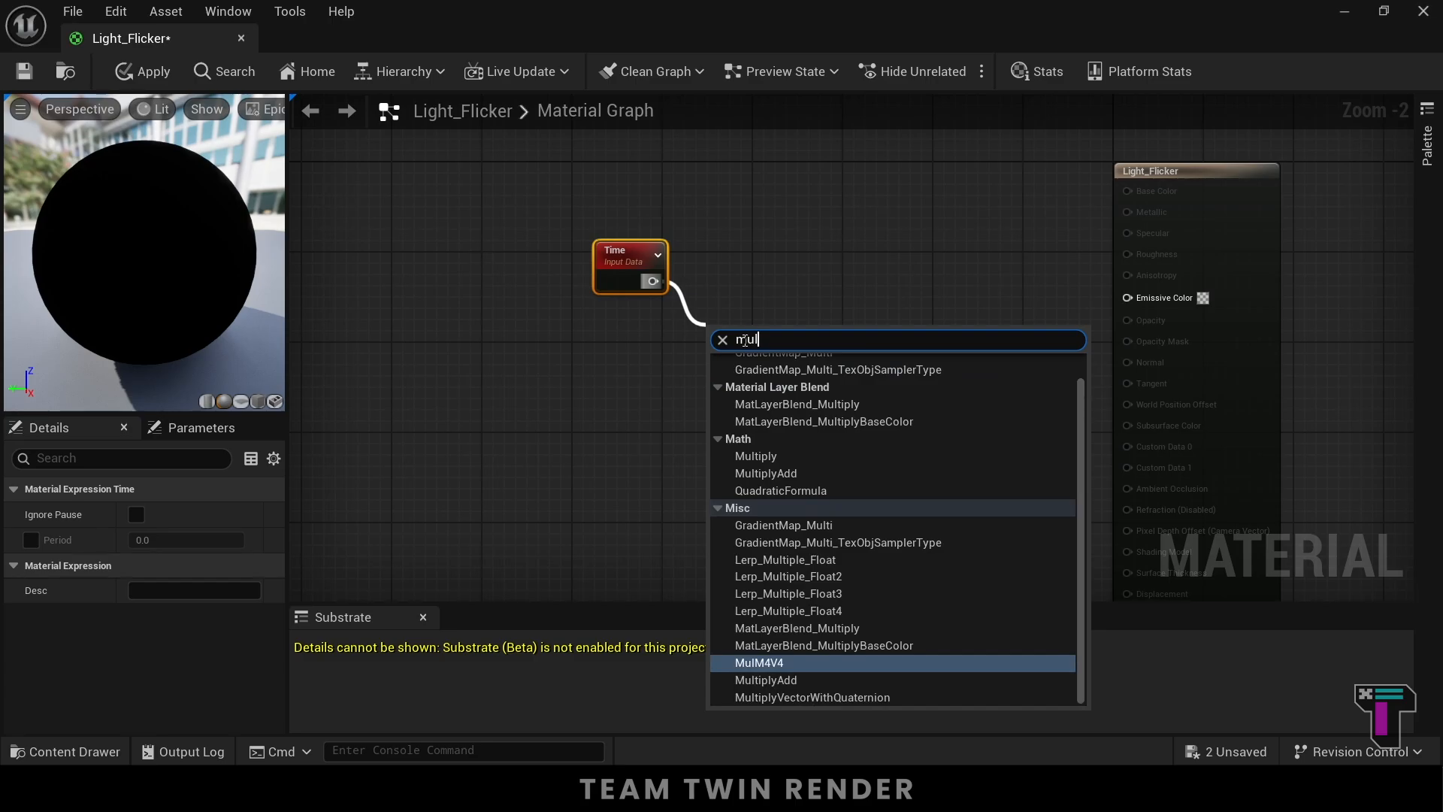
{"action": "left_click", "coordinate": [755, 456]}
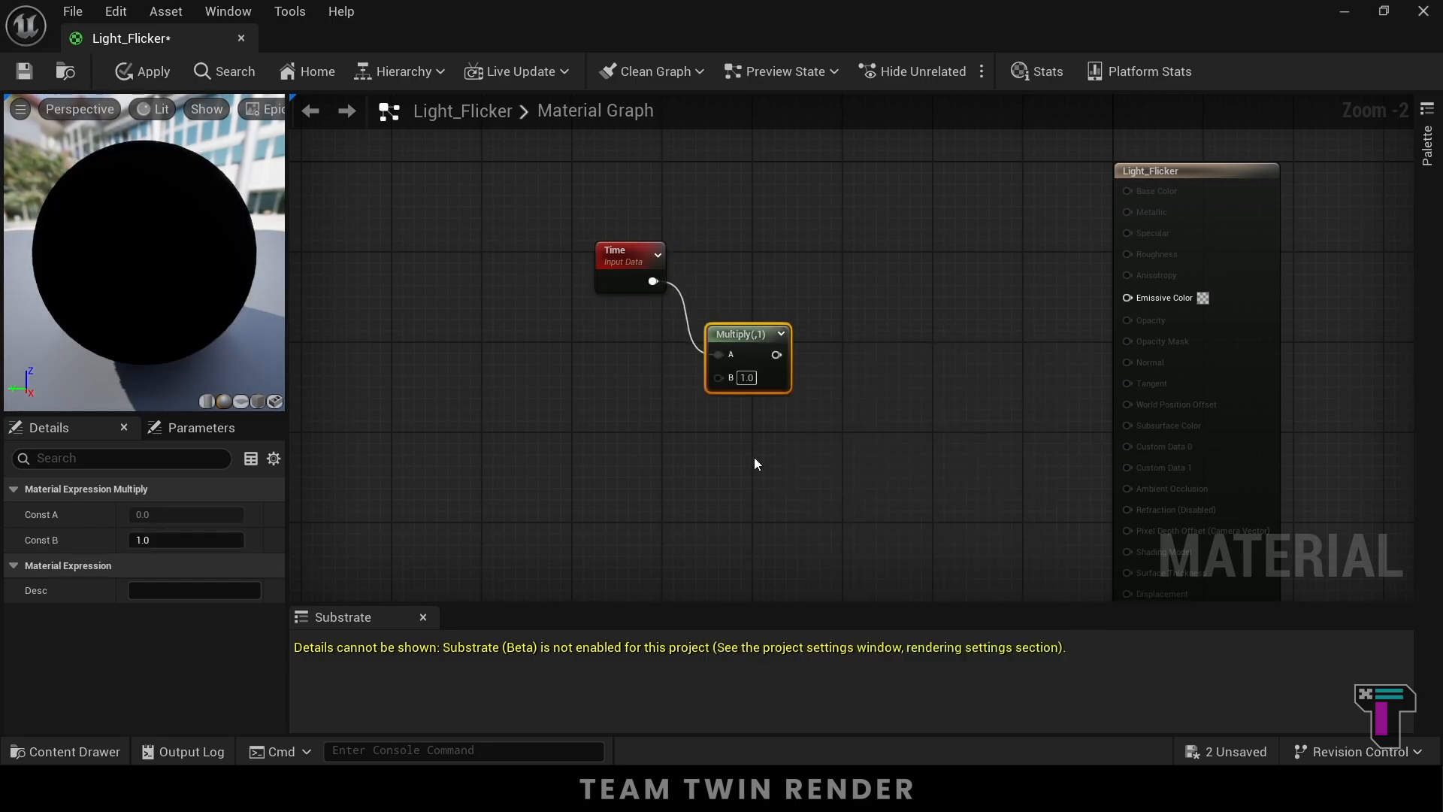
{"action": "left_click_drag", "start_coordinate": [740, 336], "coordinate": [744, 309]}
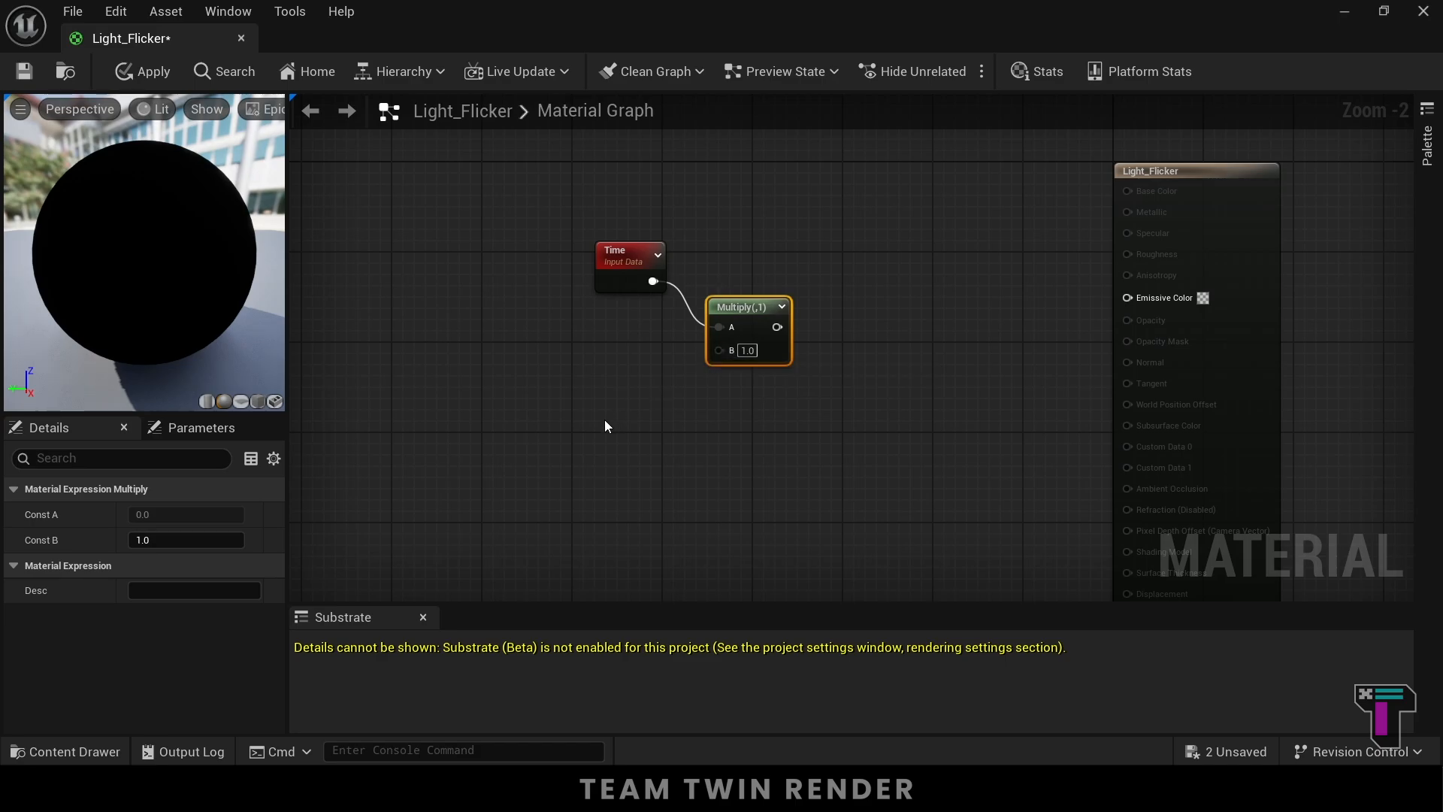
- Add a scalar parameter named Flicker below the Time node and set its default value to 1
{"action": "left_click", "coordinate": [593, 404]}
{"action": "type", "text": "s"}
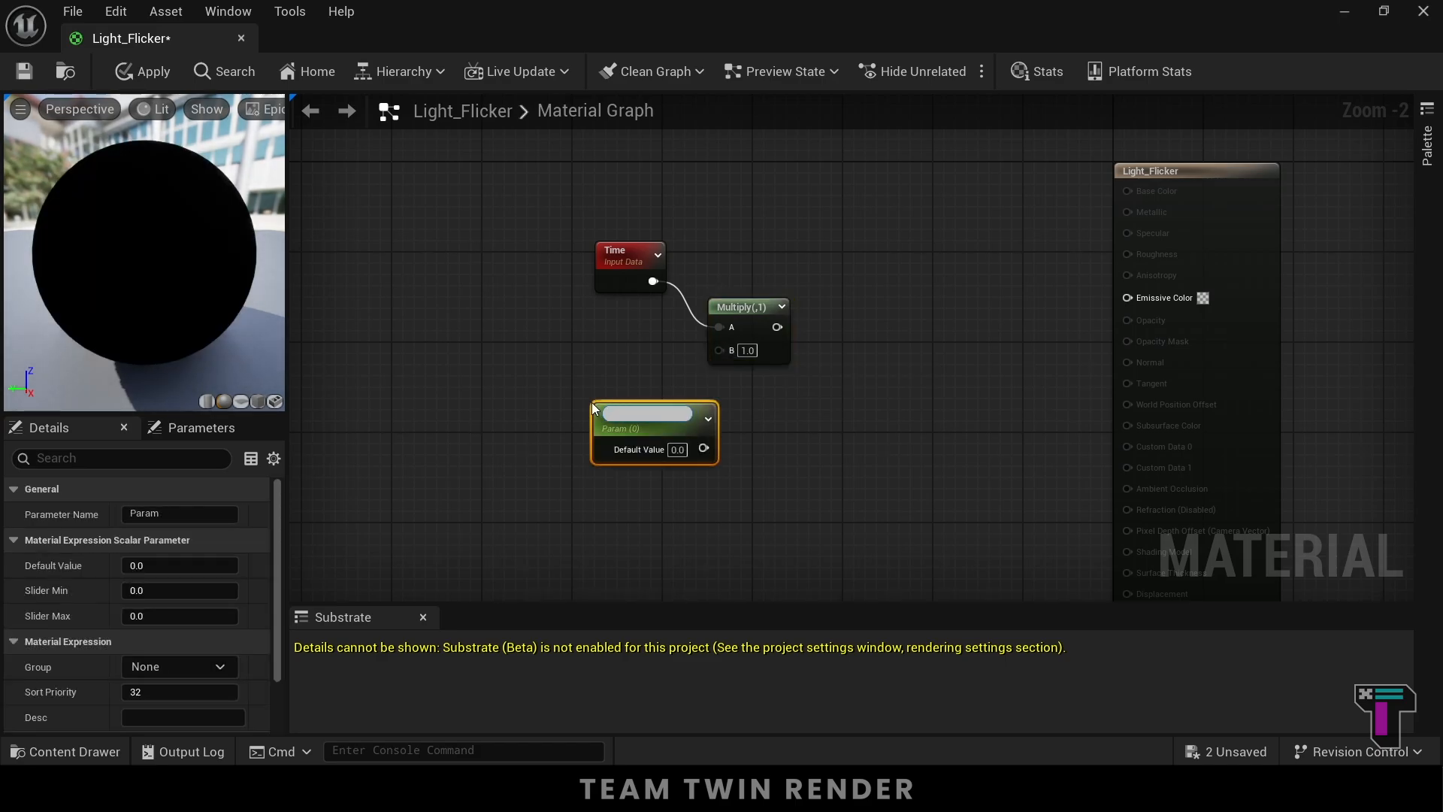
{"action": "type", "text": "Flicker"}
{"action": "key", "text": "Return"}
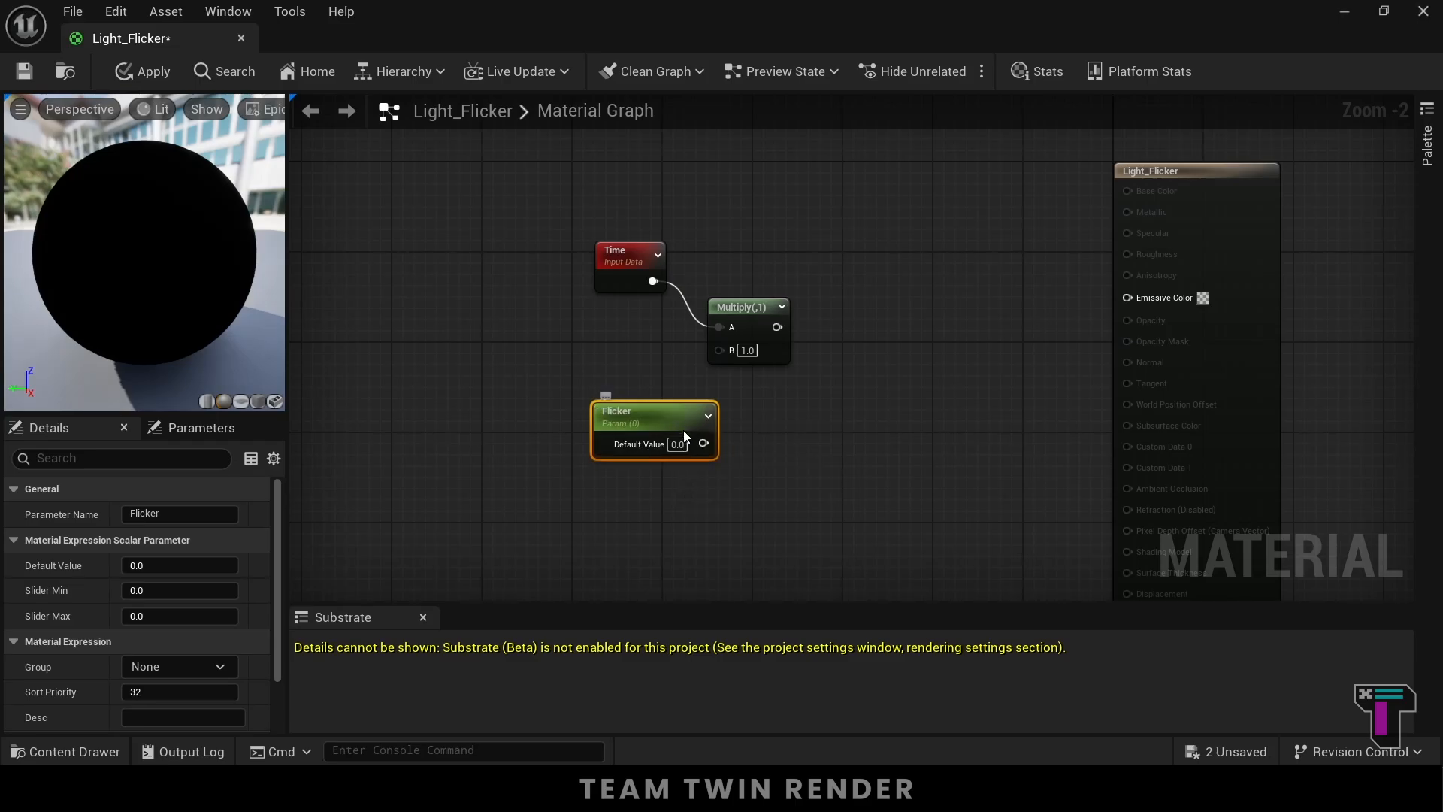
{"action": "left_click", "coordinate": [146, 568]}
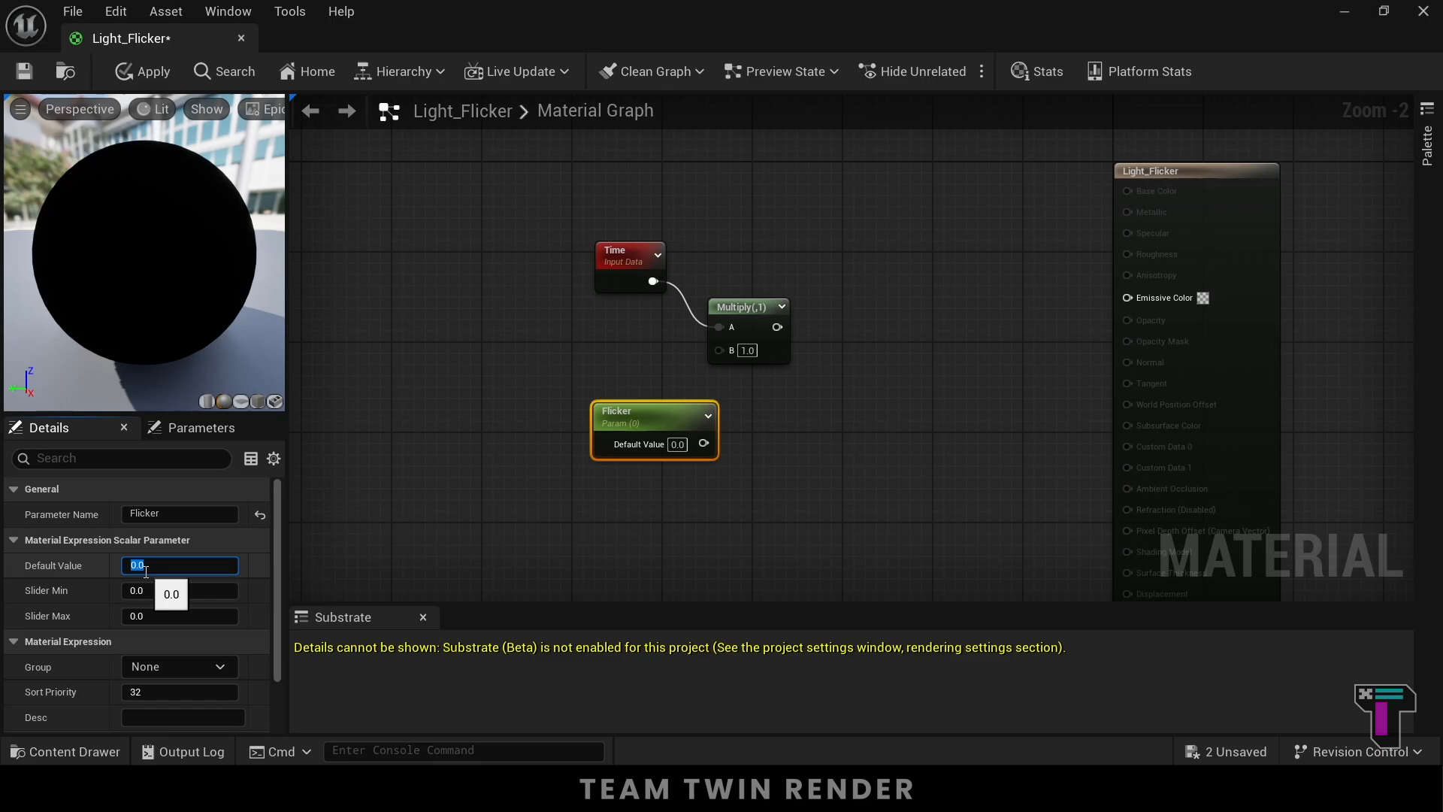
{"action": "type", "text": "1"}
{"action": "key", "text": "Return"}
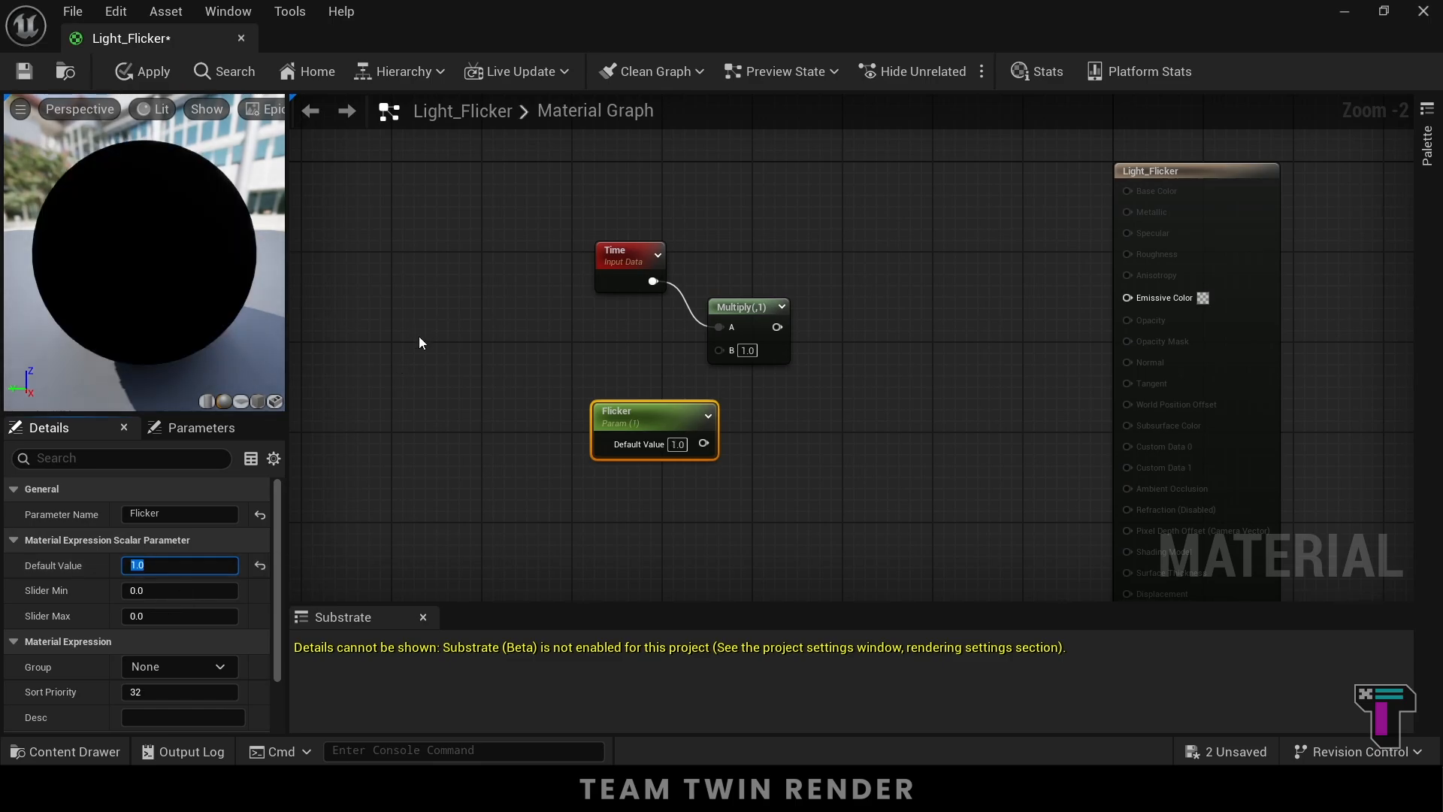
- Move the Flicker parameter up and away from the Multiply node and connect its output to Multiply input B
{"action": "left_click_drag", "start_coordinate": [663, 408], "coordinate": [620, 375]}
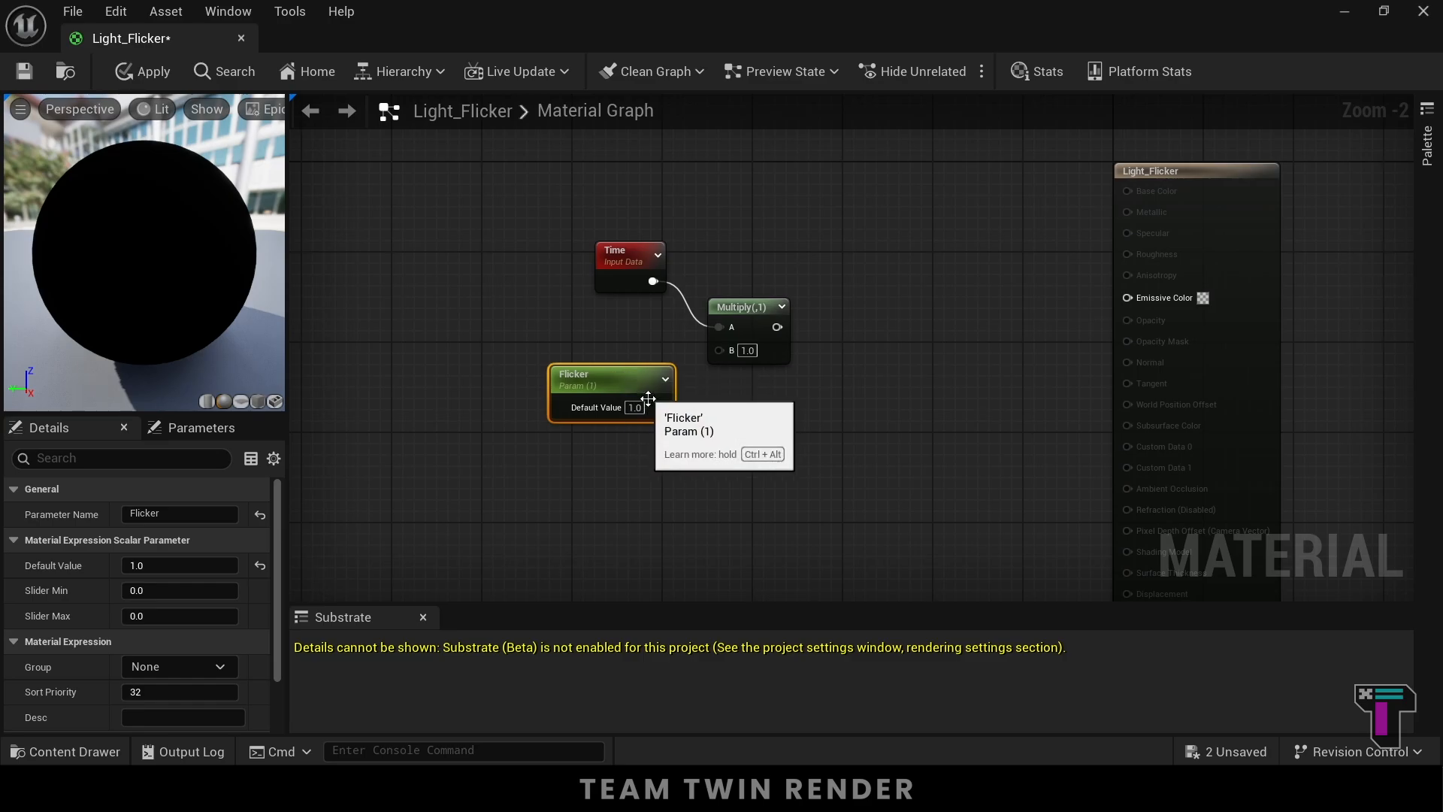
{"action": "left_click_drag", "start_coordinate": [660, 407], "coordinate": [719, 350]}
{"action": "left_click_drag", "start_coordinate": [612, 377], "coordinate": [613, 366]}
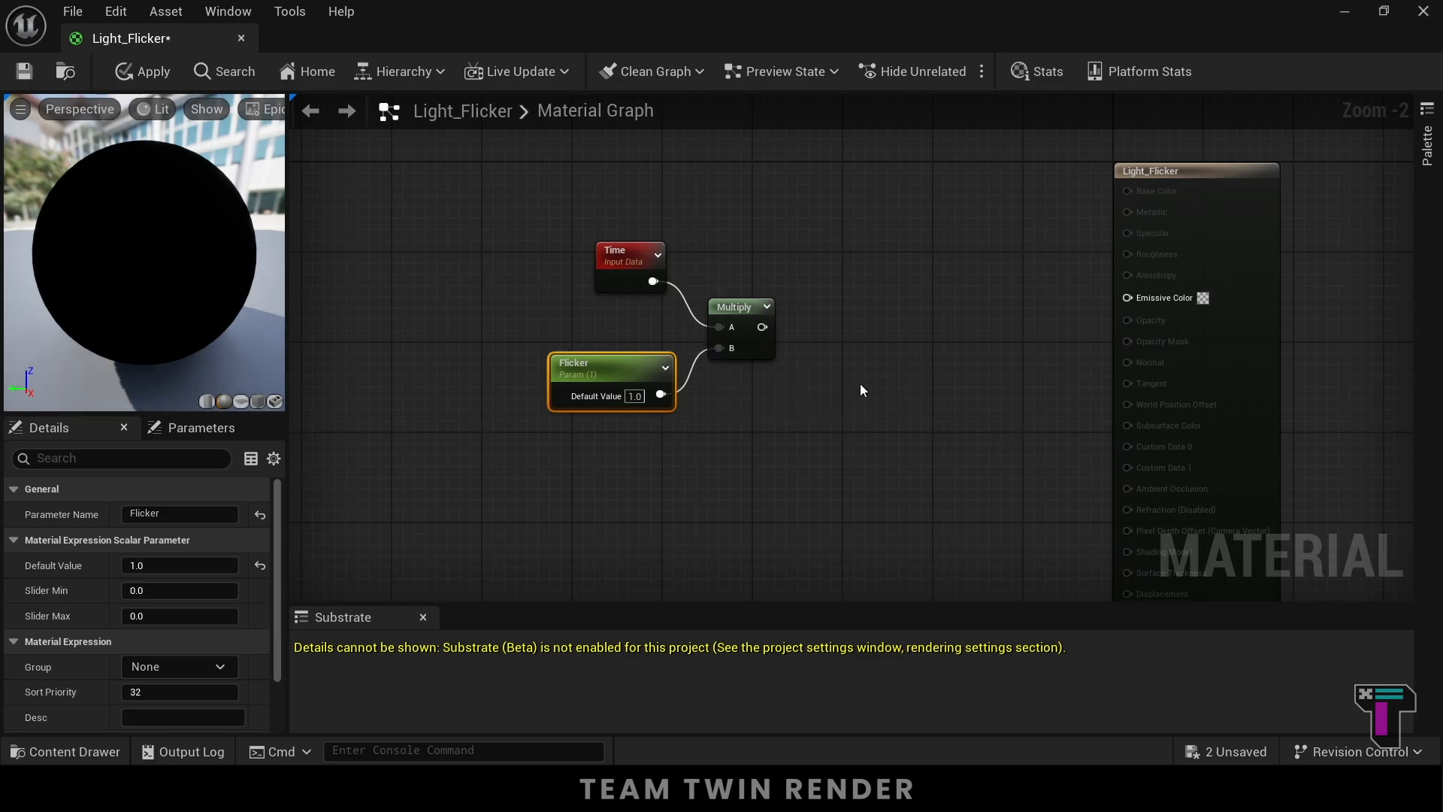
- Add a Sine node just beside the Multiply node and feed it with the Multiply output
{"action": "right_click", "coordinate": [841, 330]}
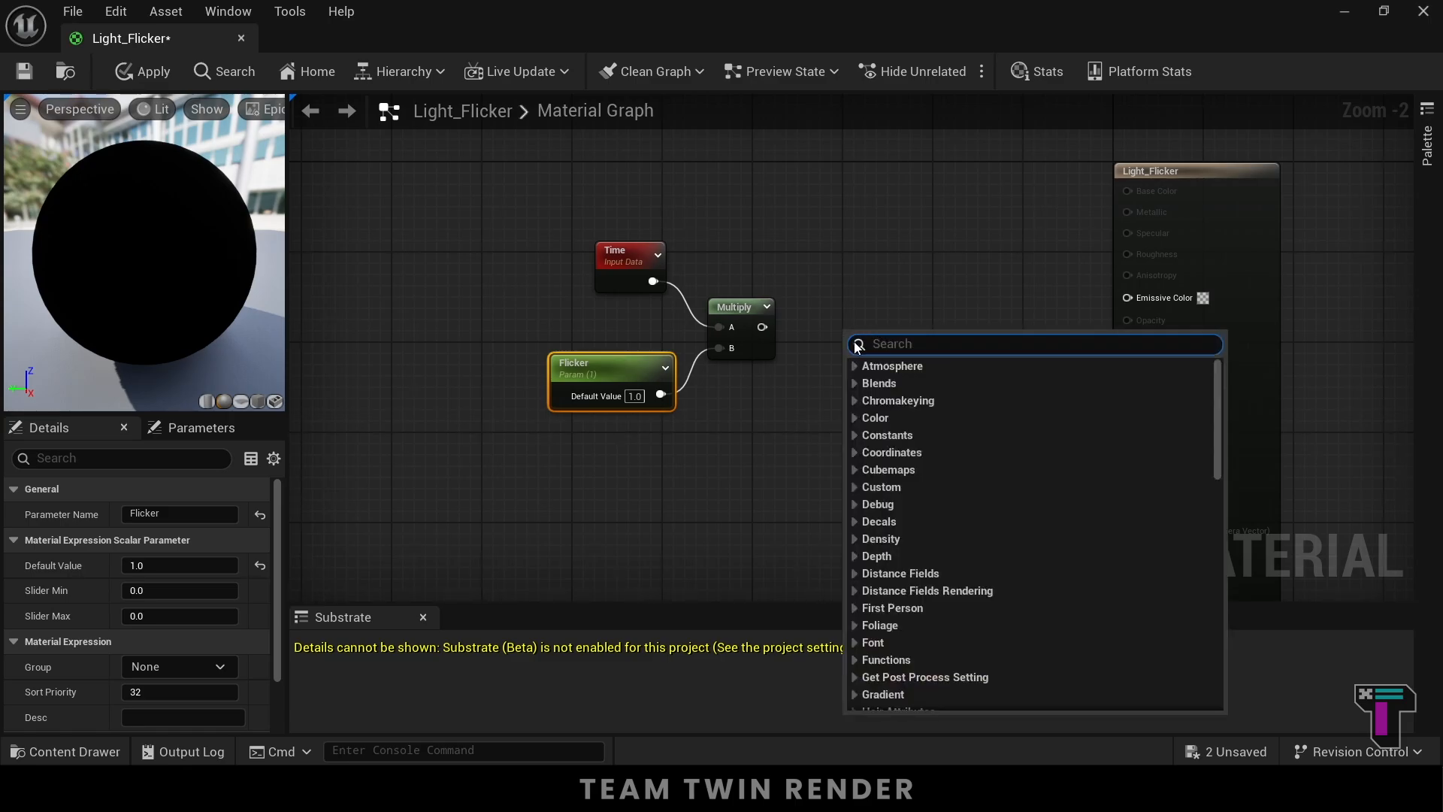
{"action": "right_click", "coordinate": [758, 446]}
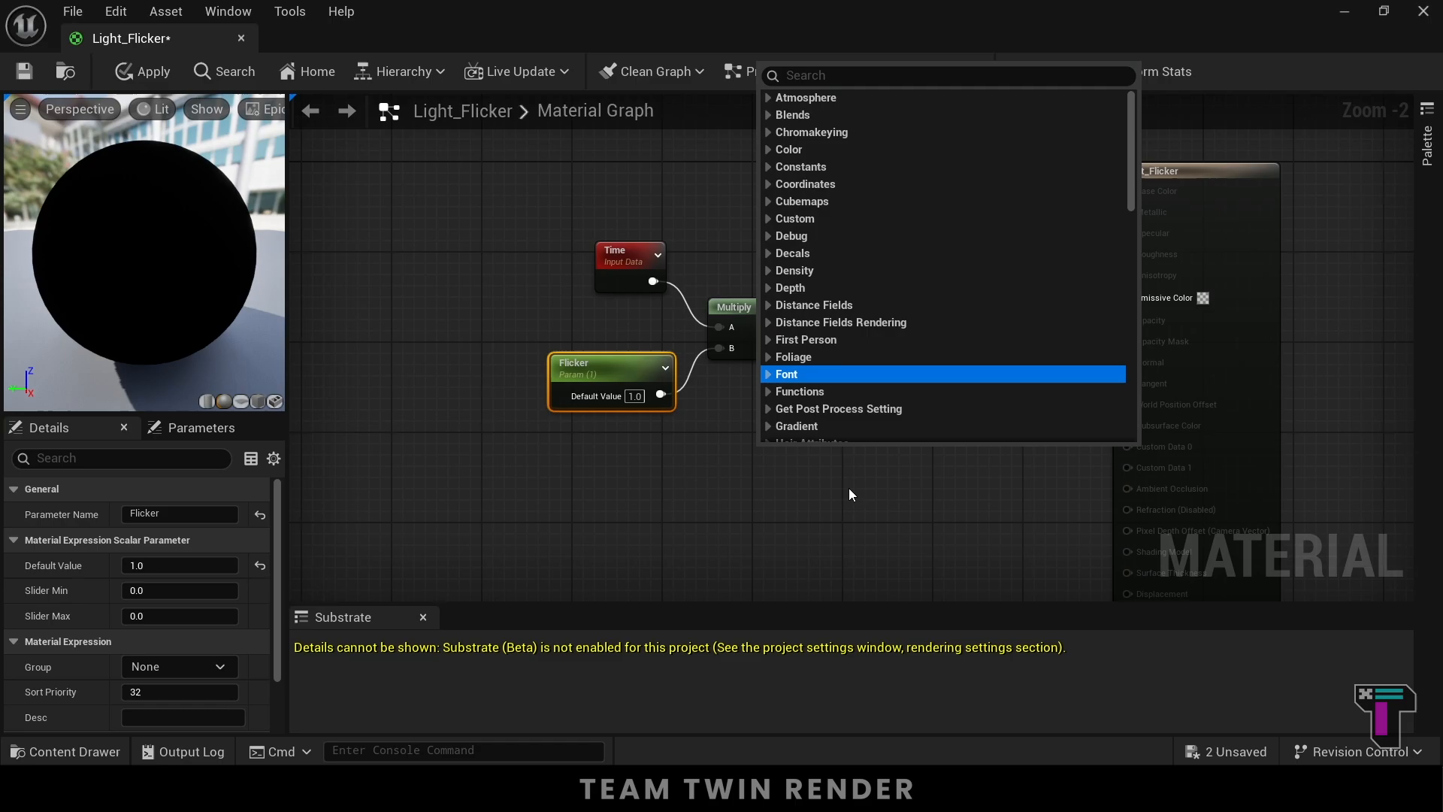
{"action": "left_click", "coordinate": [849, 488]}
{"action": "right_click", "coordinate": [836, 395]}
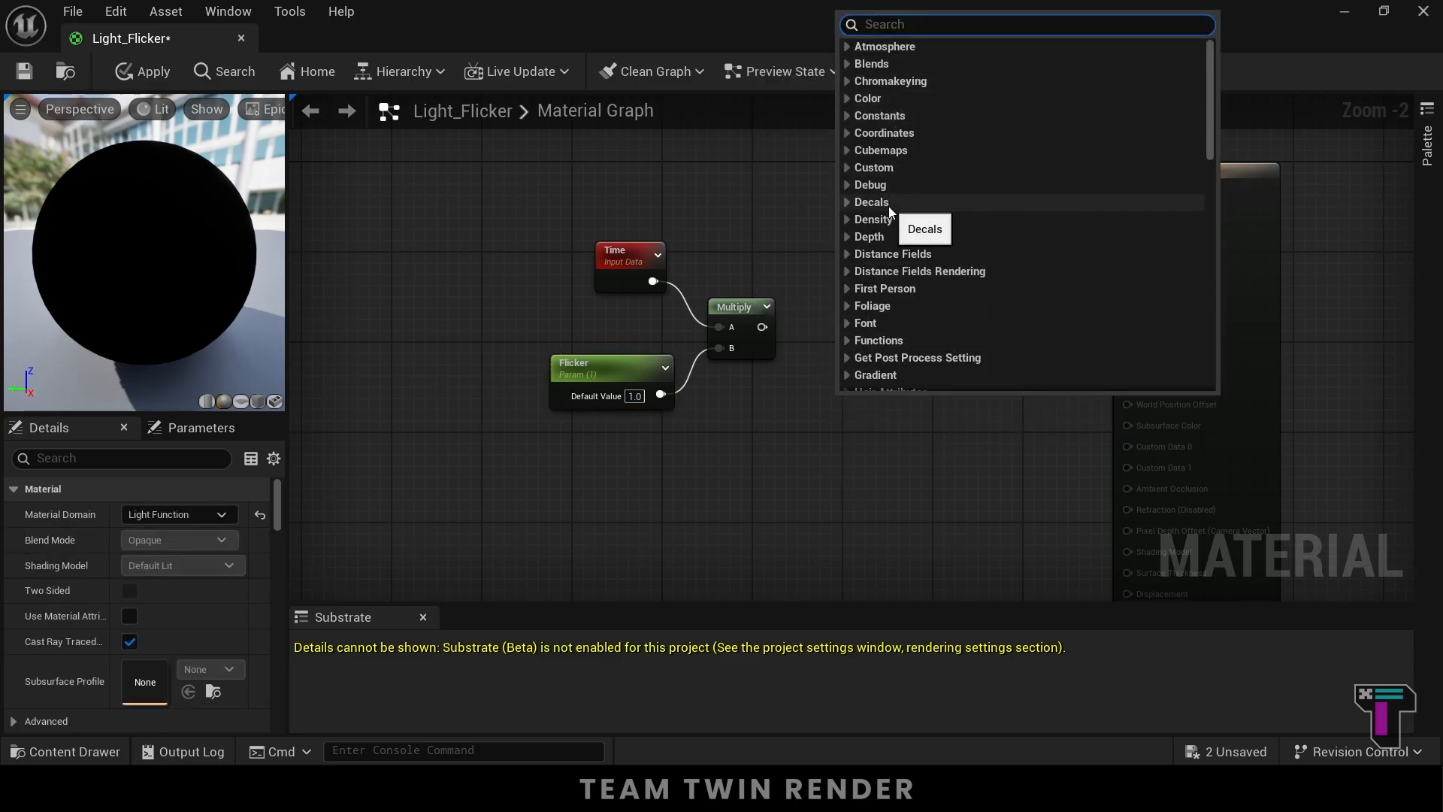
{"action": "type", "text": "sin"}
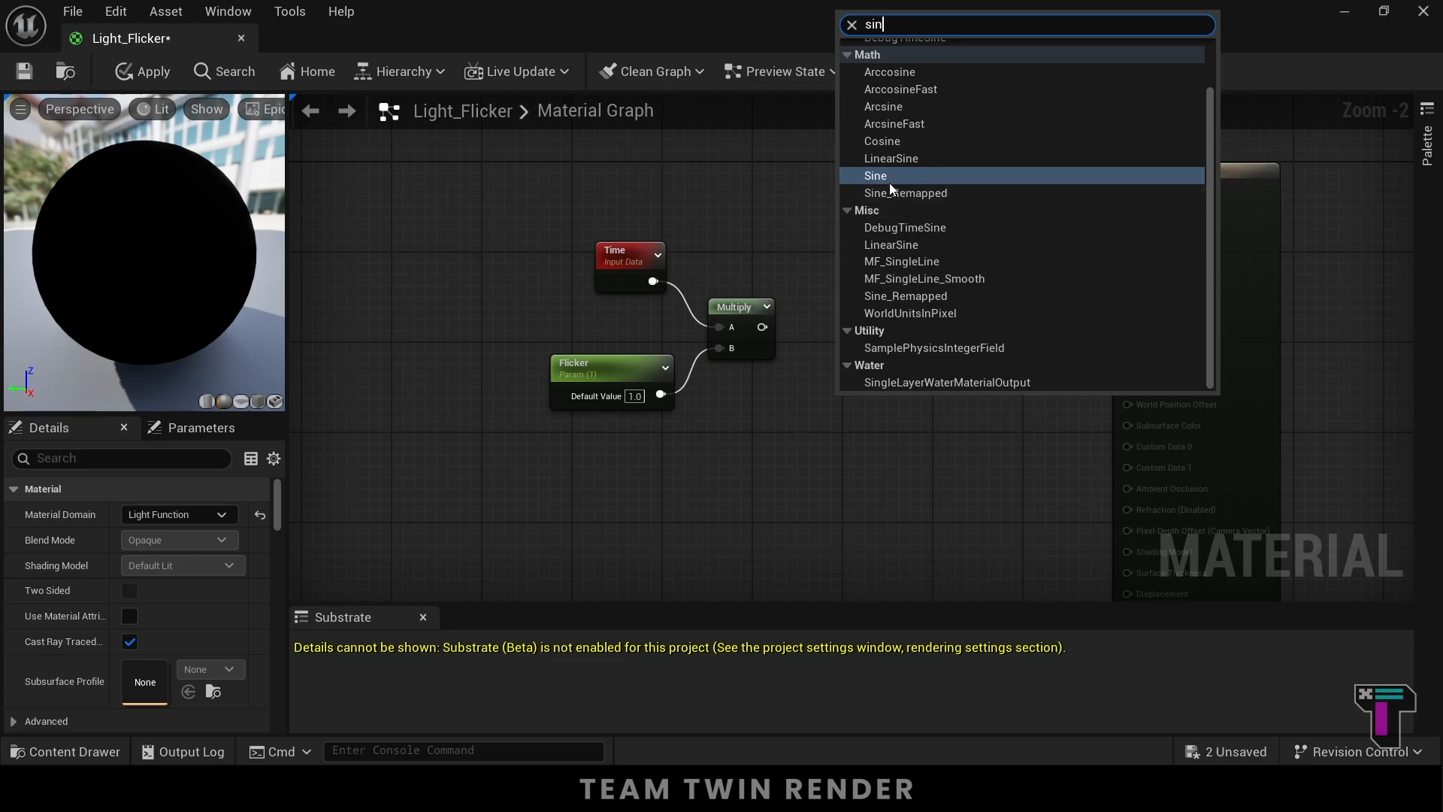
{"action": "left_click", "coordinate": [875, 176]}
{"action": "left_click_drag", "start_coordinate": [855, 401], "coordinate": [820, 330]}
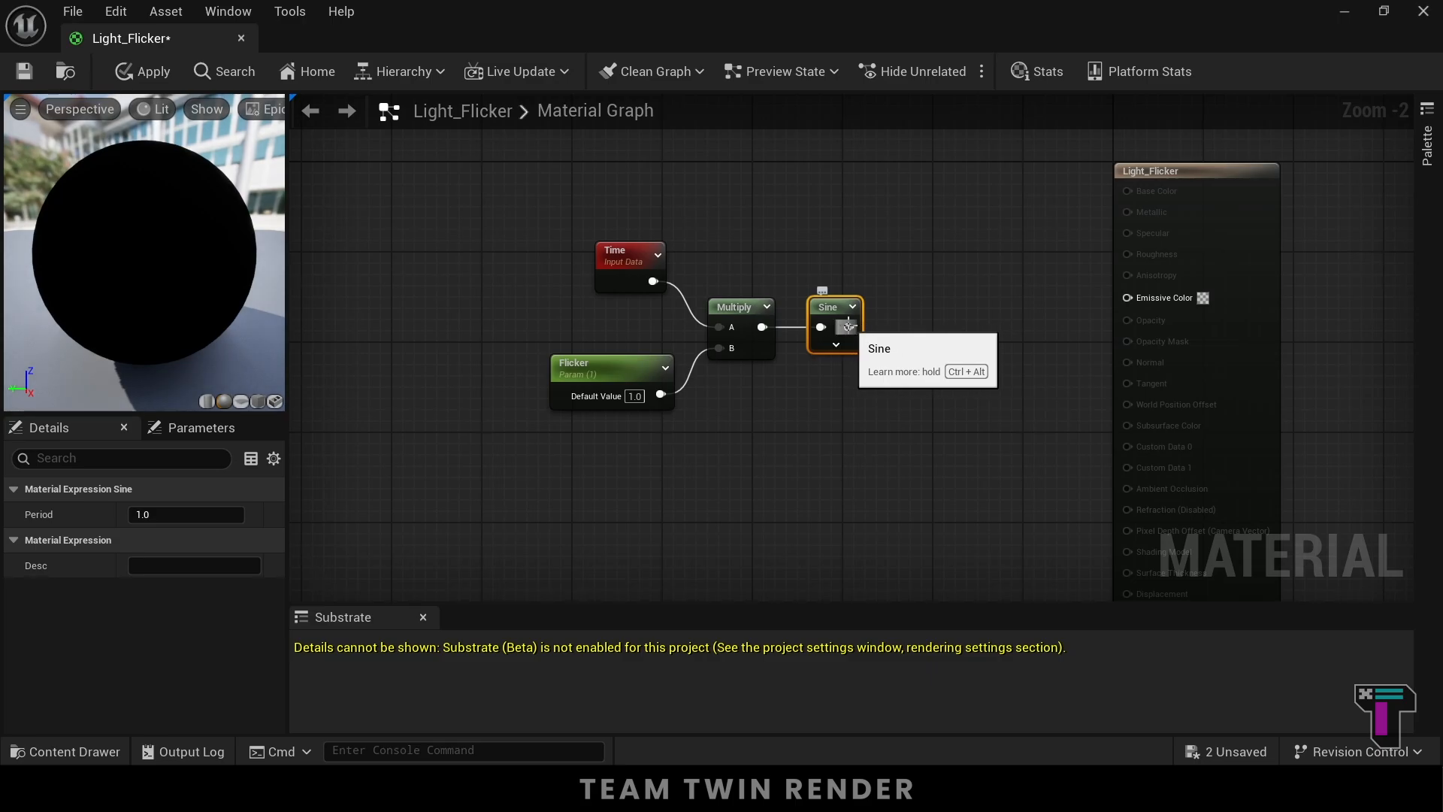
- Add a Frac node fed by the Sine output, align it with Sine and connect it to Emissive Color
{"action": "left_click_drag", "start_coordinate": [848, 325], "coordinate": [888, 328]}
{"action": "type", "text": "frac"}
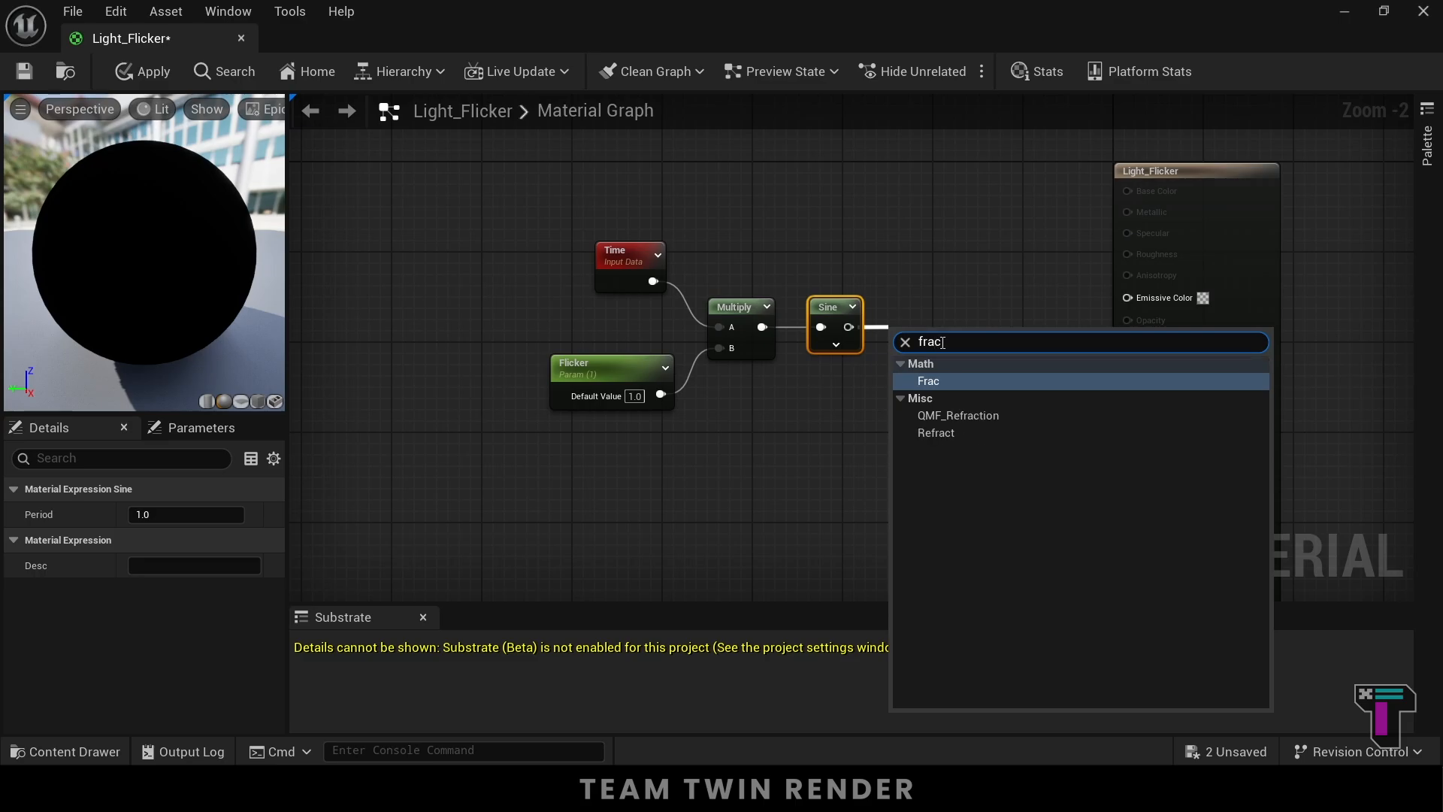
{"action": "left_click", "coordinate": [935, 383]}
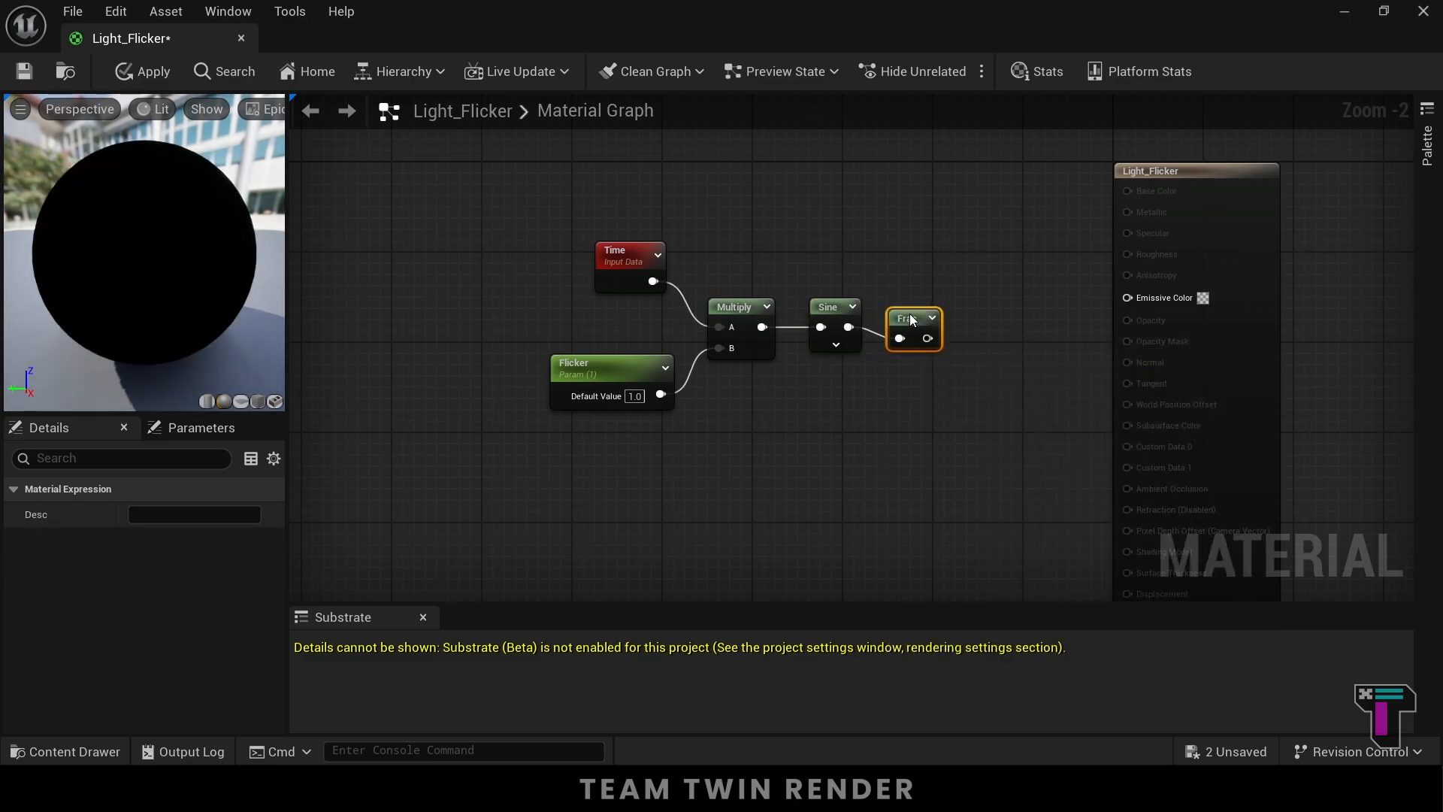
{"action": "left_click_drag", "start_coordinate": [910, 311], "coordinate": [1127, 297]}
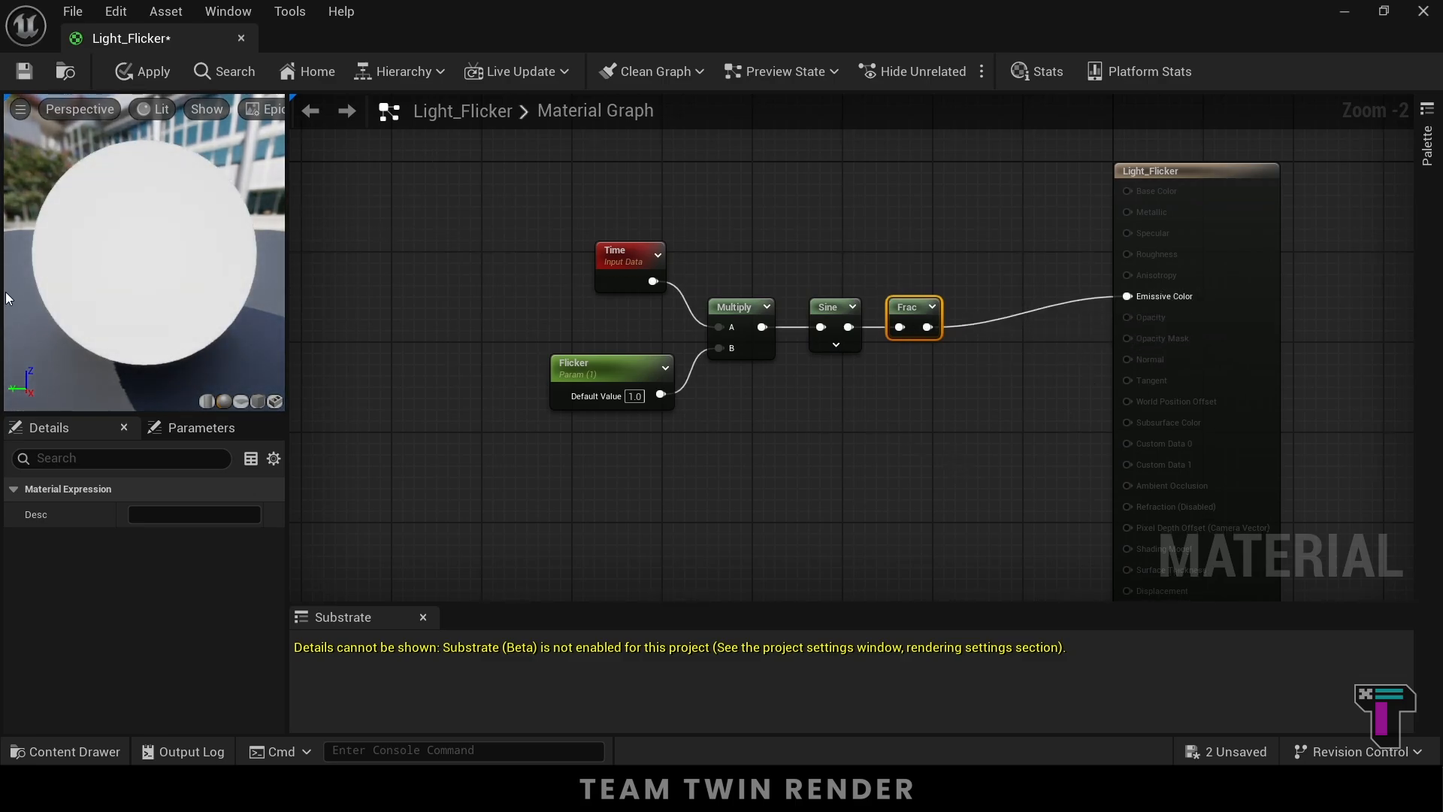
- Apply the Light_Flicker material changes and minimize the material editor to return to the level
{"action": "left_click_drag", "start_coordinate": [8, 299], "coordinate": [150, 226]}
{"action": "left_click", "coordinate": [143, 72]}
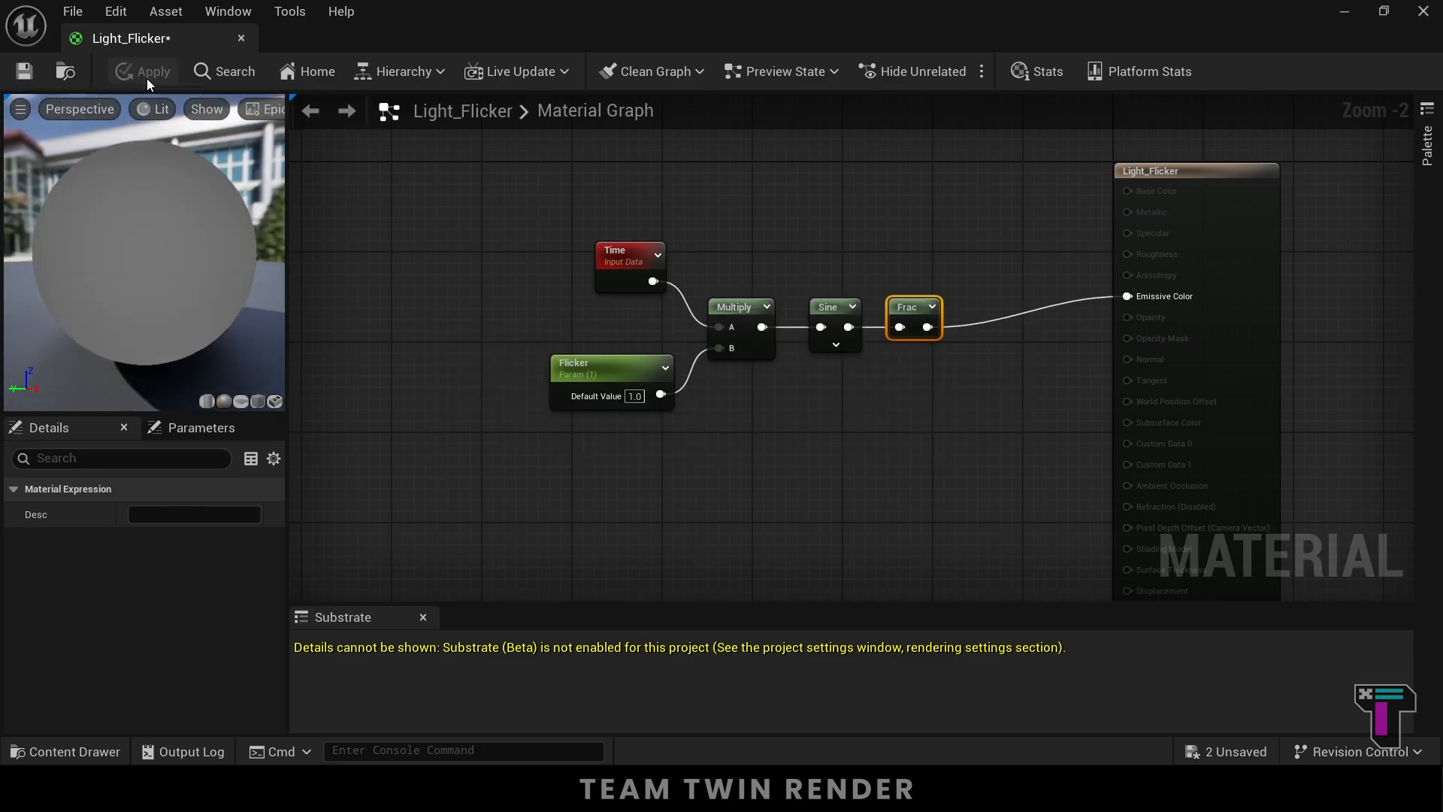
{"action": "left_click", "coordinate": [1343, 17]}
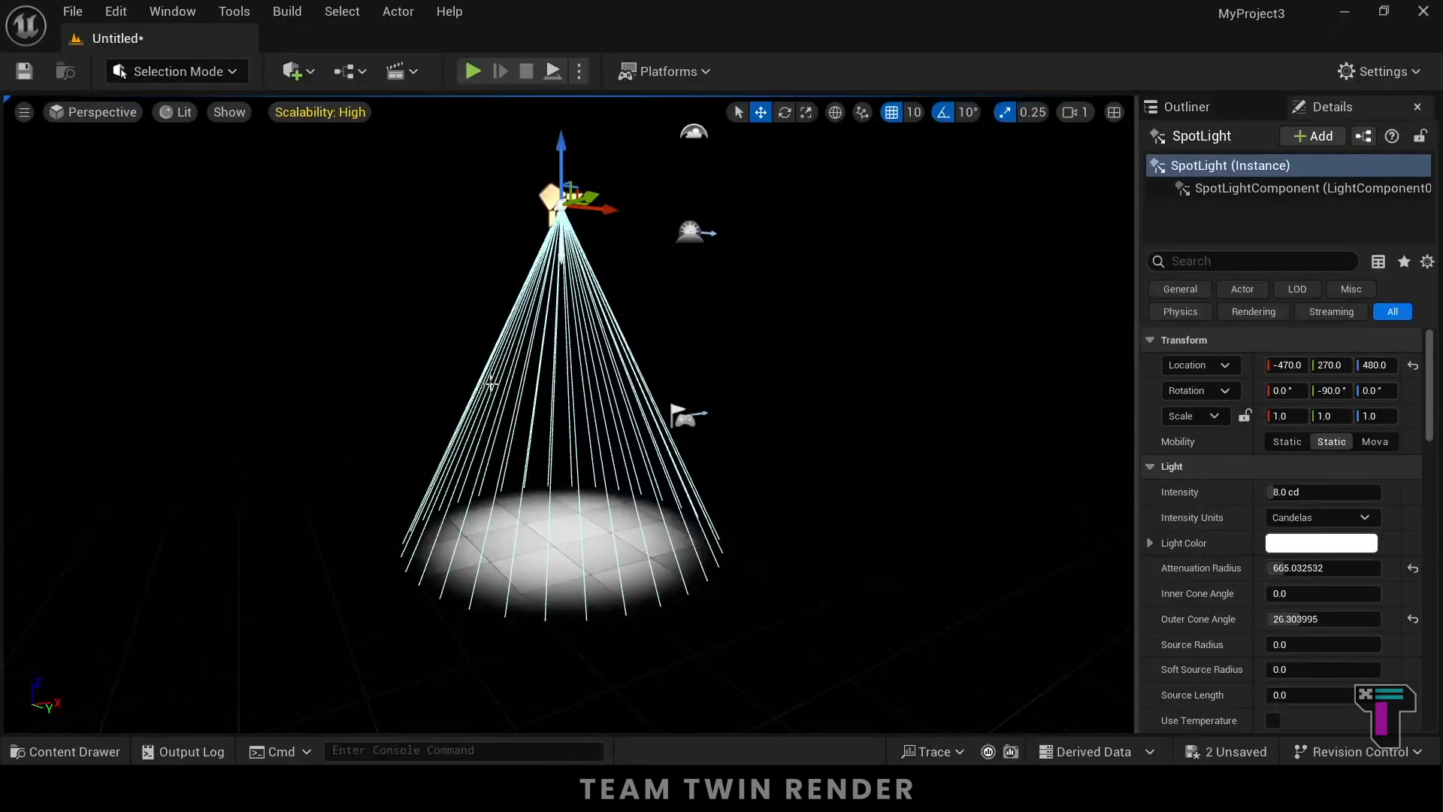
- Assign Light_Flicker as the spot light's Light Function Material
{"action": "mouse_move", "coordinate": [594, 394]}
{"action": "right_mouse_down"}
{"action": "mouse_move", "coordinate": [676, 389]}
{"action": "mouse_move", "coordinate": [628, 357]}
{"action": "mouse_move", "coordinate": [573, 370]}
{"action": "mouse_move", "coordinate": [577, 395]}
{"action": "right_mouse_up"}
{"action": "right_click_drag", "start_coordinate": [733, 512], "coordinate": [688, 588]}
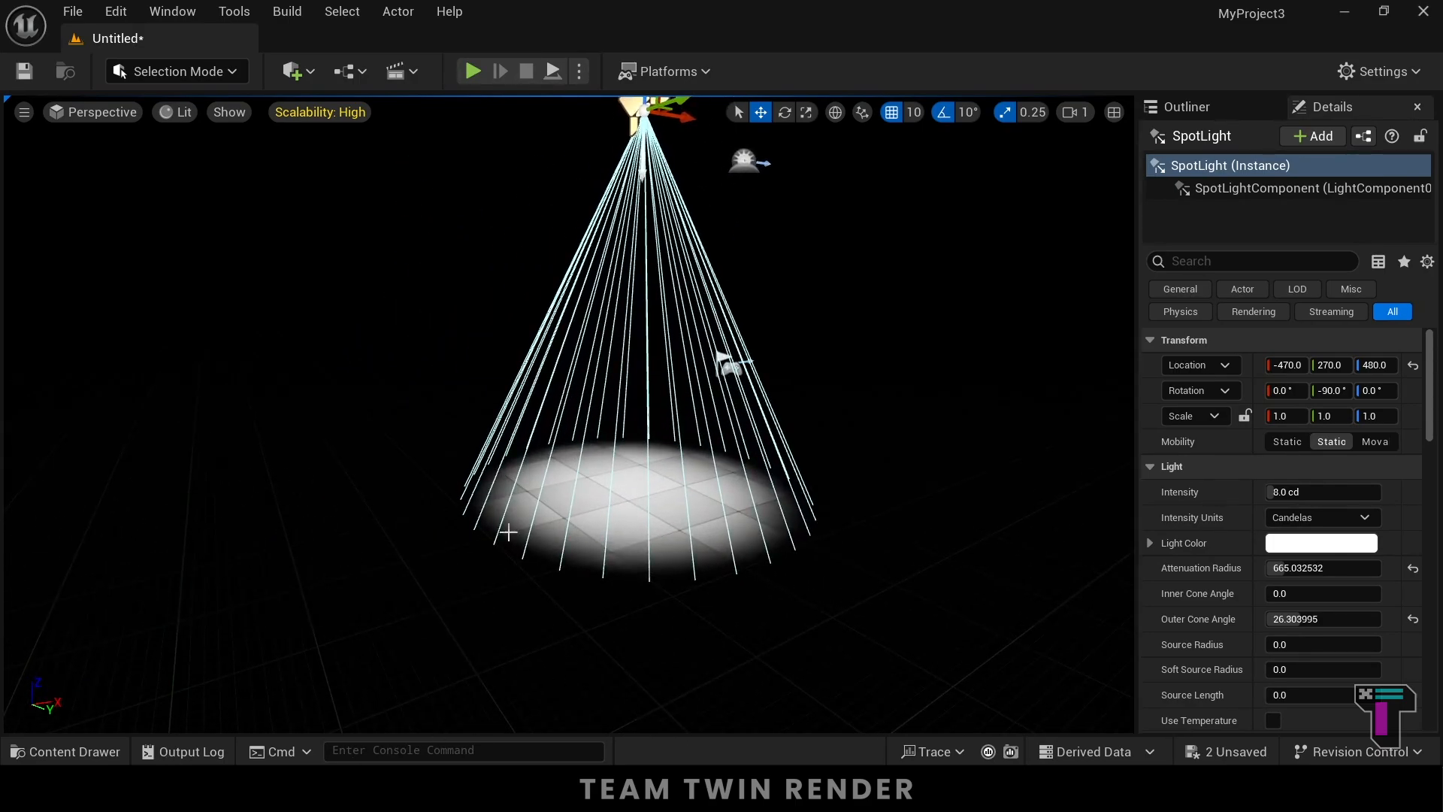
{"action": "scroll", "coordinate": [681, 198], "scroll_direction": "down", "scroll_amount": 1}
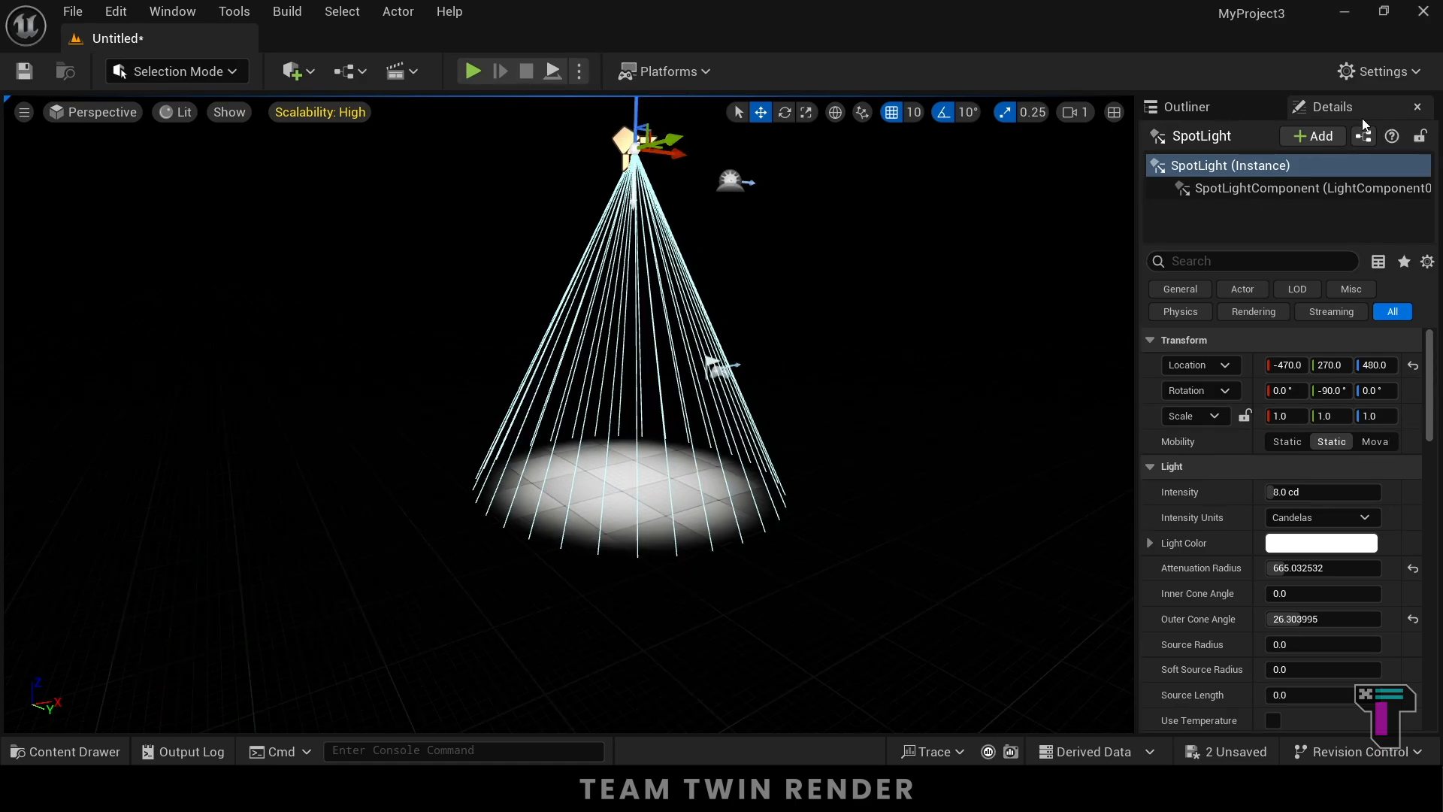
{"action": "scroll", "coordinate": [1296, 529], "scroll_direction": "down", "scroll_amount": 5}
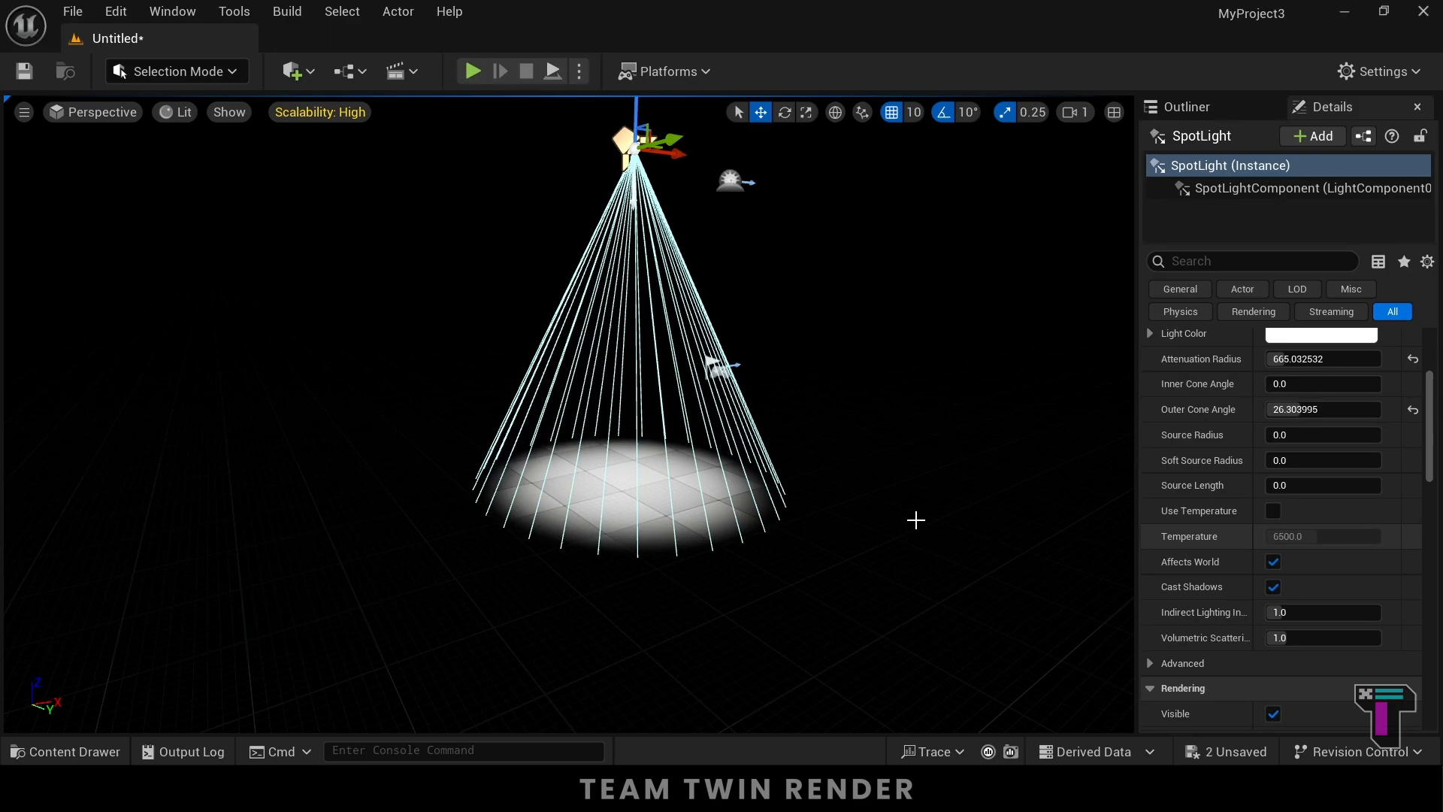
{"action": "left_click", "coordinate": [83, 751]}
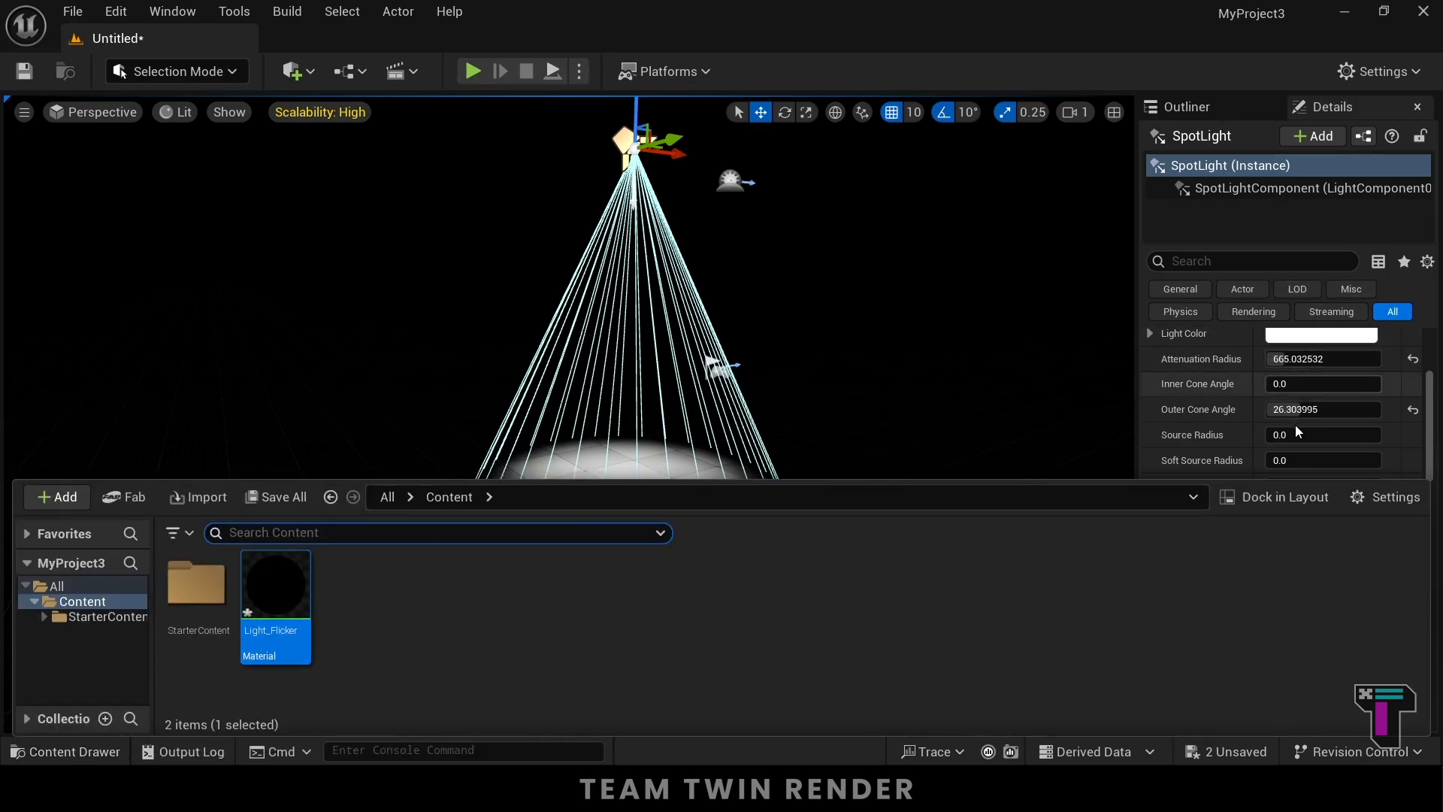
{"action": "scroll", "coordinate": [1301, 430], "scroll_direction": "down", "scroll_amount": 5}
{"action": "scroll", "coordinate": [1301, 430], "scroll_direction": "down", "scroll_amount": 8}
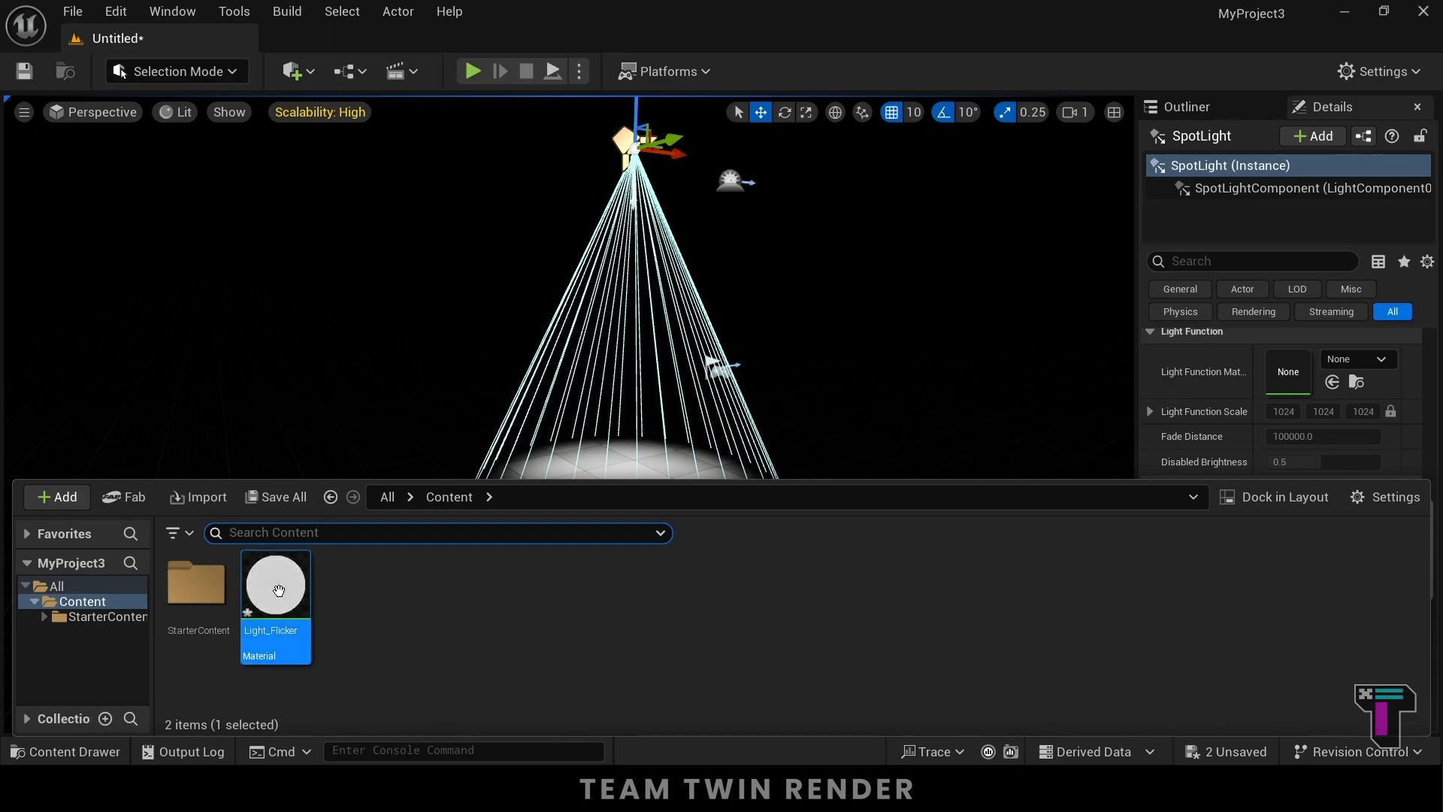
{"action": "left_click", "coordinate": [1380, 361]}
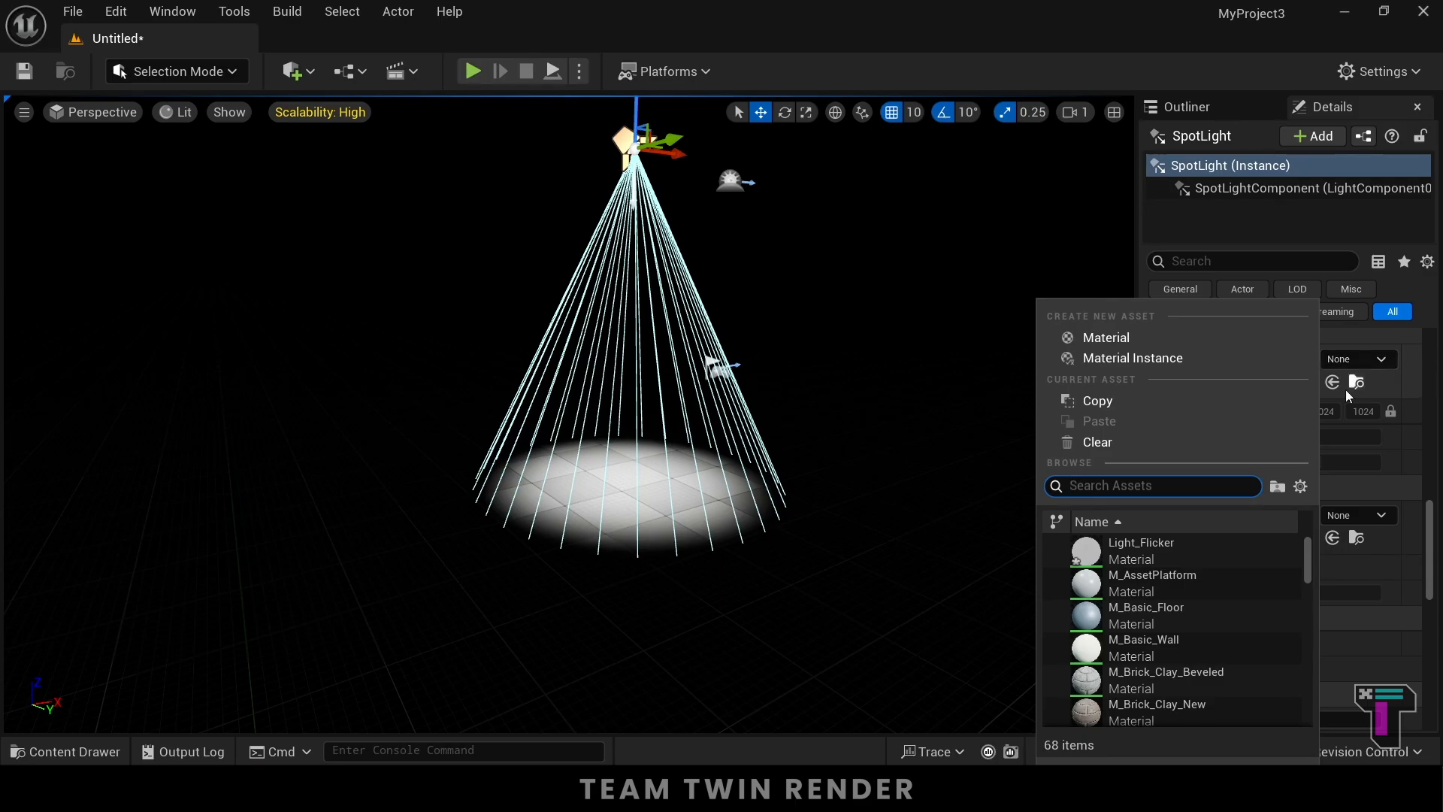
{"action": "left_click", "coordinate": [1132, 547]}
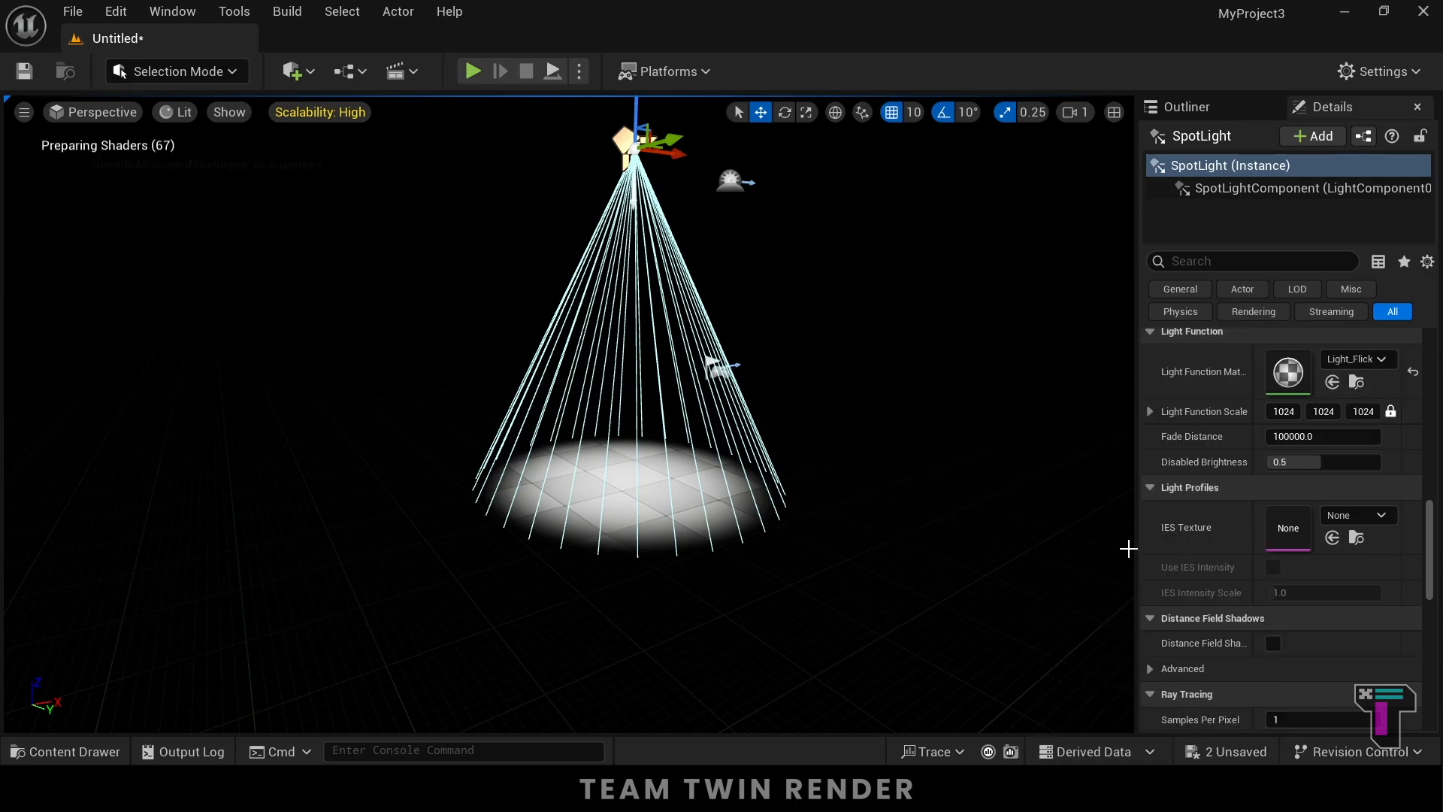
{"action": "mouse_move", "coordinate": [861, 550]}
{"action": "right_mouse_down"}
{"action": "mouse_move", "coordinate": [871, 530]}
{"action": "mouse_move", "coordinate": [832, 536]}
{"action": "mouse_move", "coordinate": [852, 544]}
{"action": "right_mouse_up"}
{"action": "key", "text": "w"}
{"action": "key", "text": "s"}
{"action": "key", "text": "w"}
{"action": "key", "text": "s"}
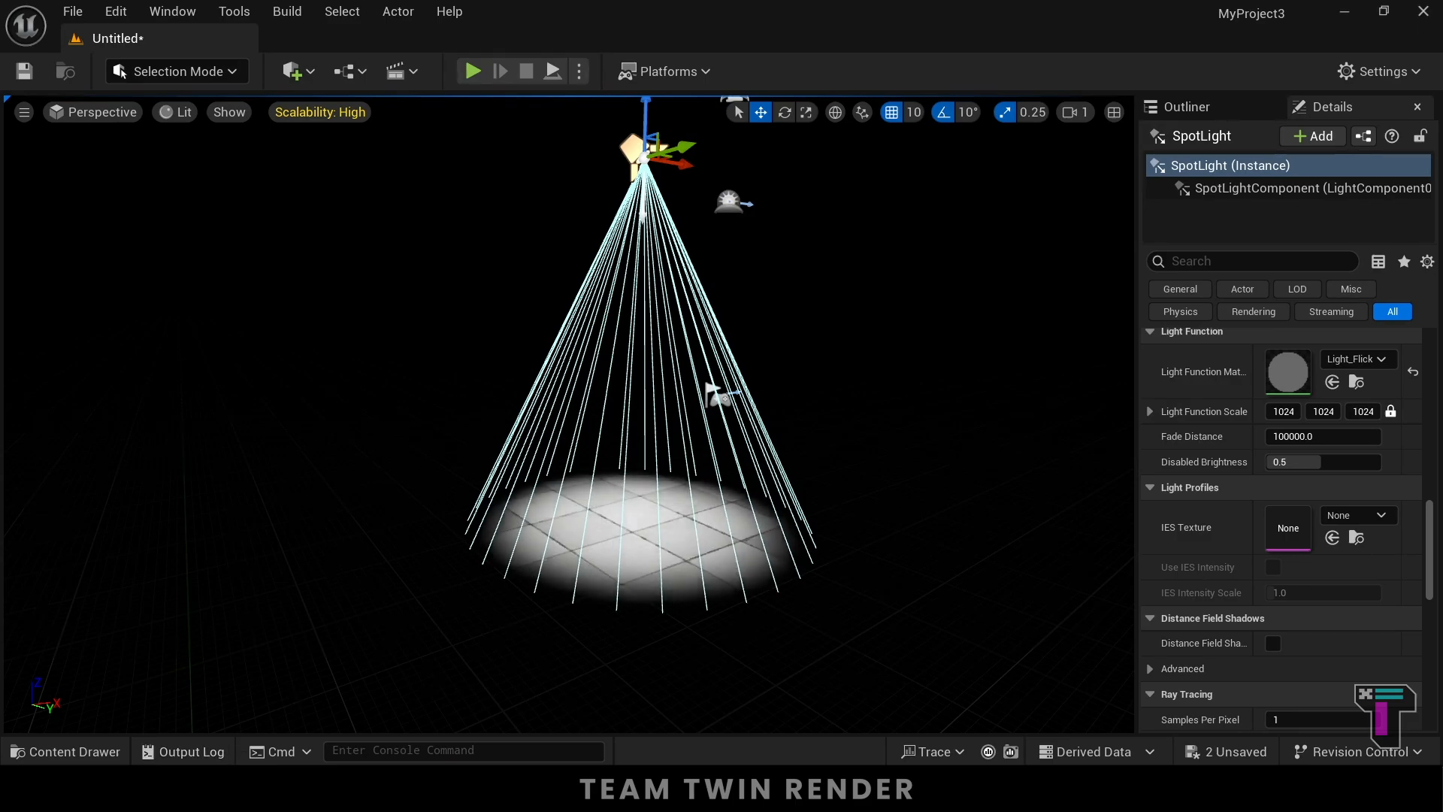
- Reopen the Light_Flicker material and disconnect the Frac node from Emissive Color
{"action": "left_click", "coordinate": [79, 751]}
{"action": "double_click", "coordinate": [269, 633]}
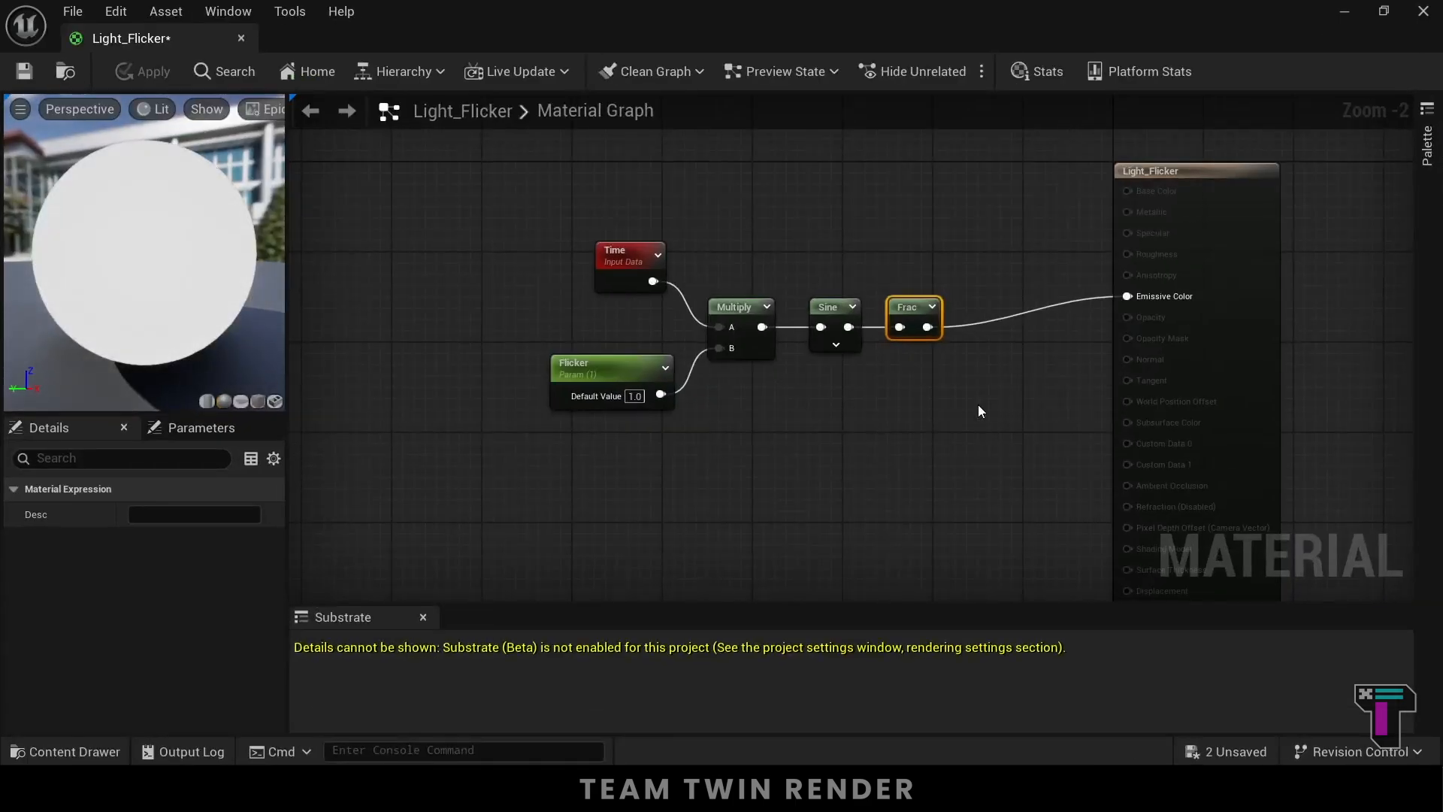
{"action": "scroll", "coordinate": [1047, 347], "scroll_direction": "up", "scroll_amount": 2}
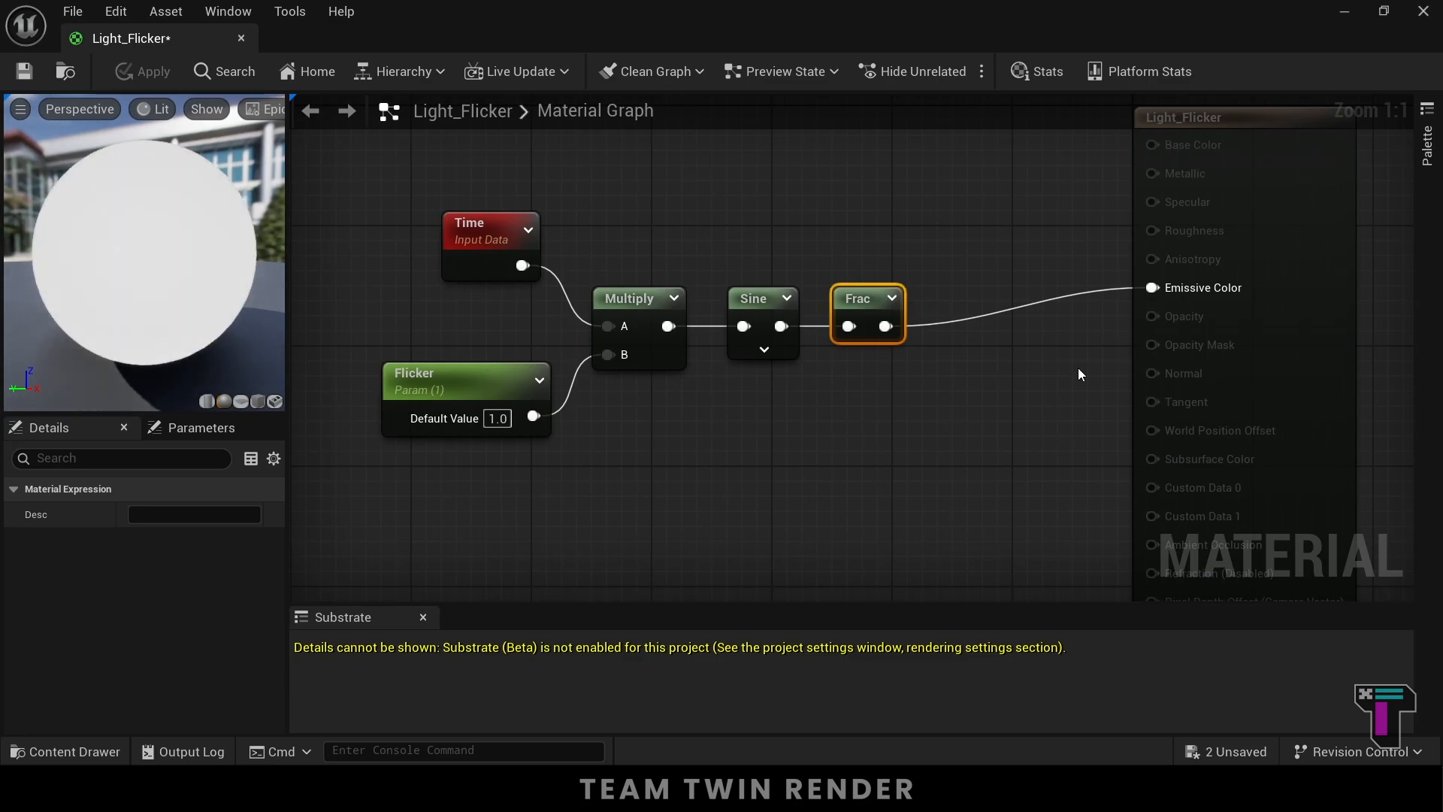
{"action": "left_click", "coordinate": [1152, 288], "text": "alt"}
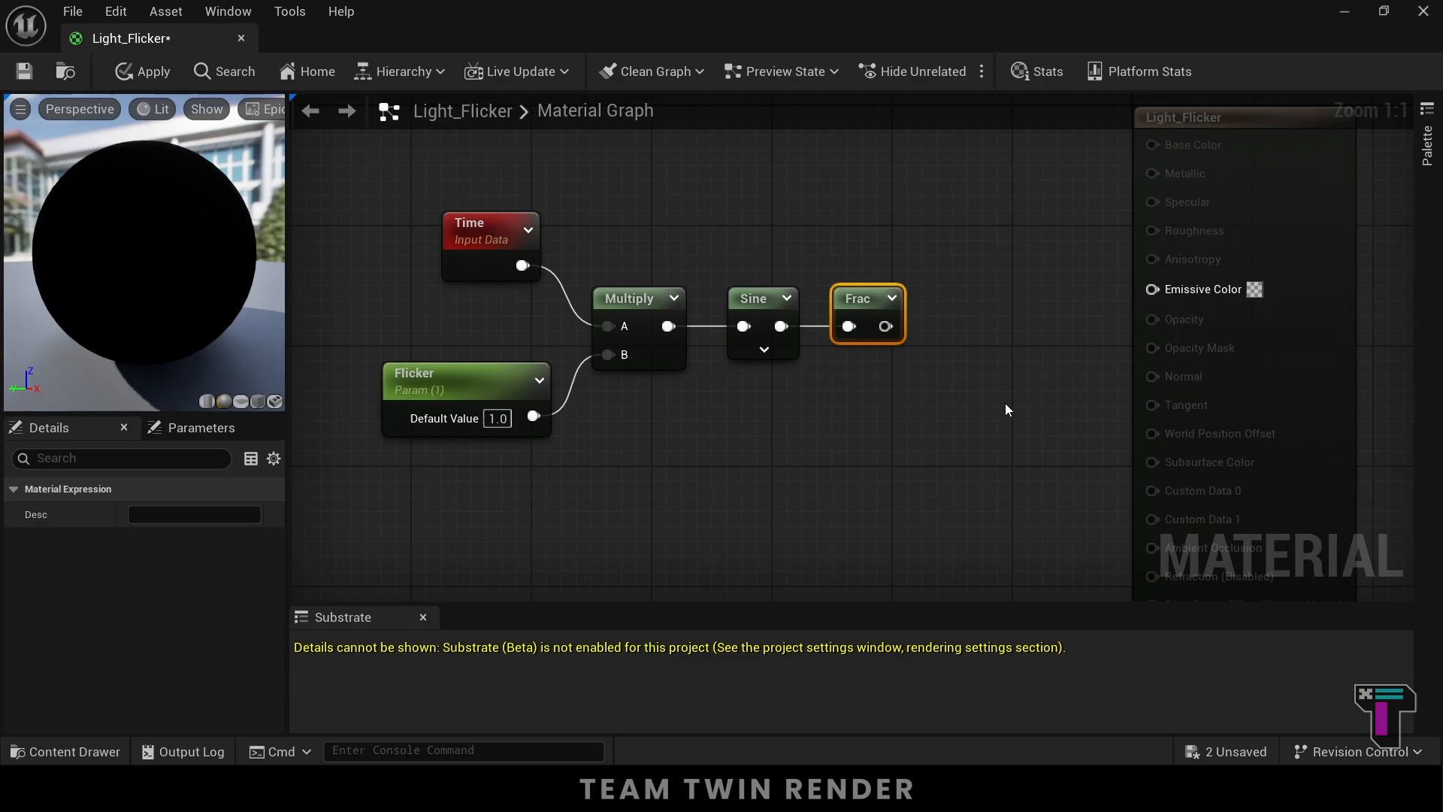
- Add an Add node between Frac and the output node, with the Frac output feeding its input A
{"action": "right_click_drag", "start_coordinate": [1028, 387], "coordinate": [815, 393]}
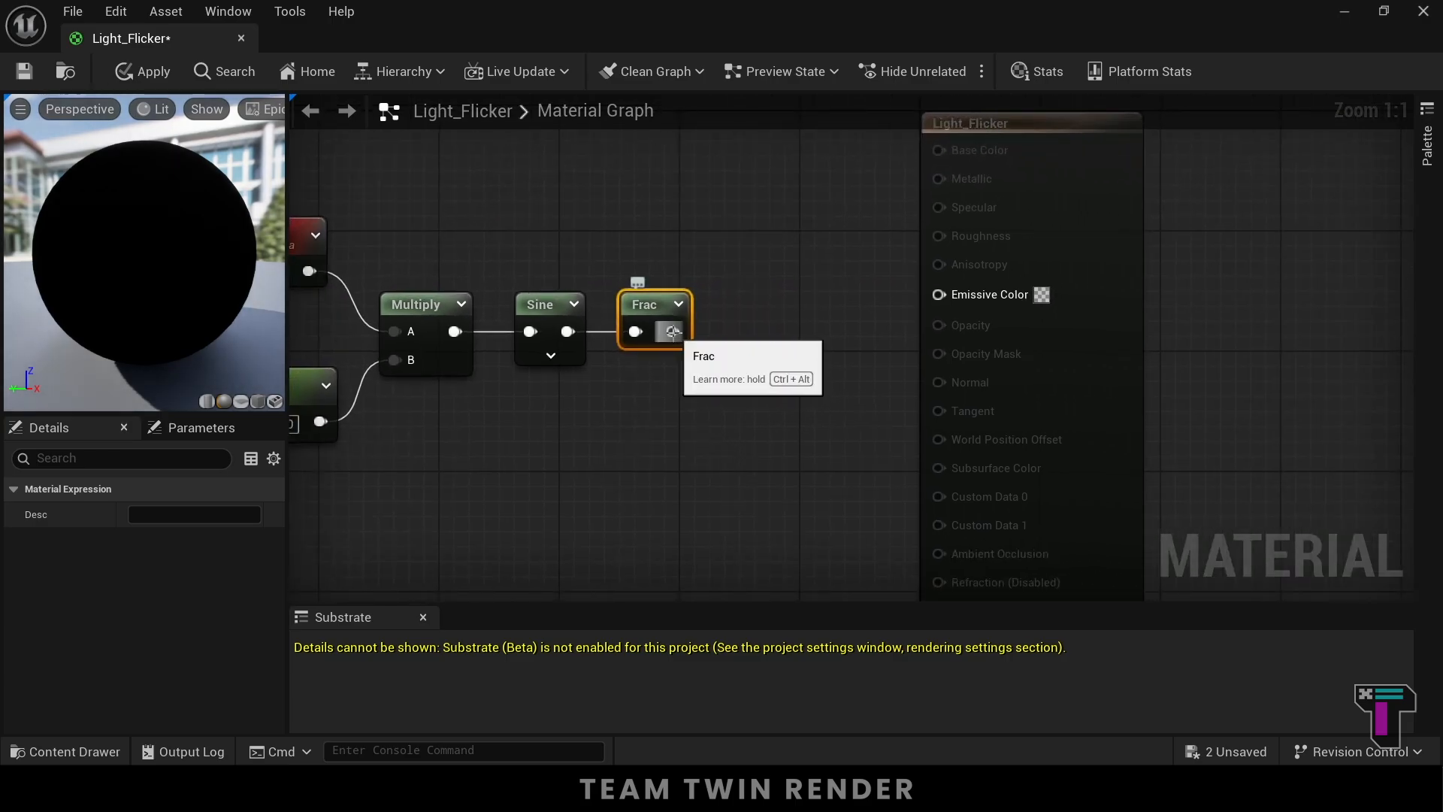
{"action": "left_click_drag", "start_coordinate": [671, 332], "coordinate": [744, 315]}
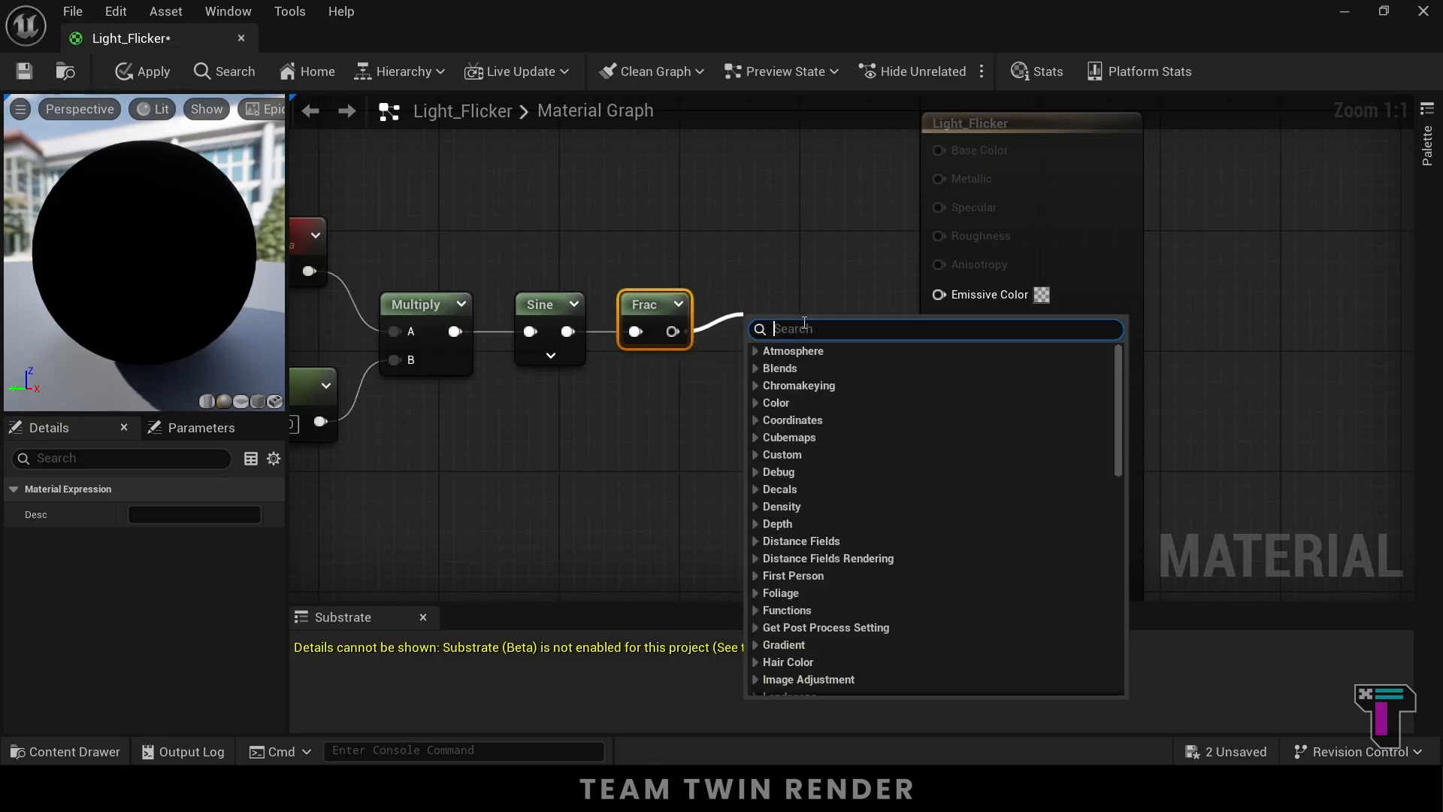
{"action": "type", "text": "add"}
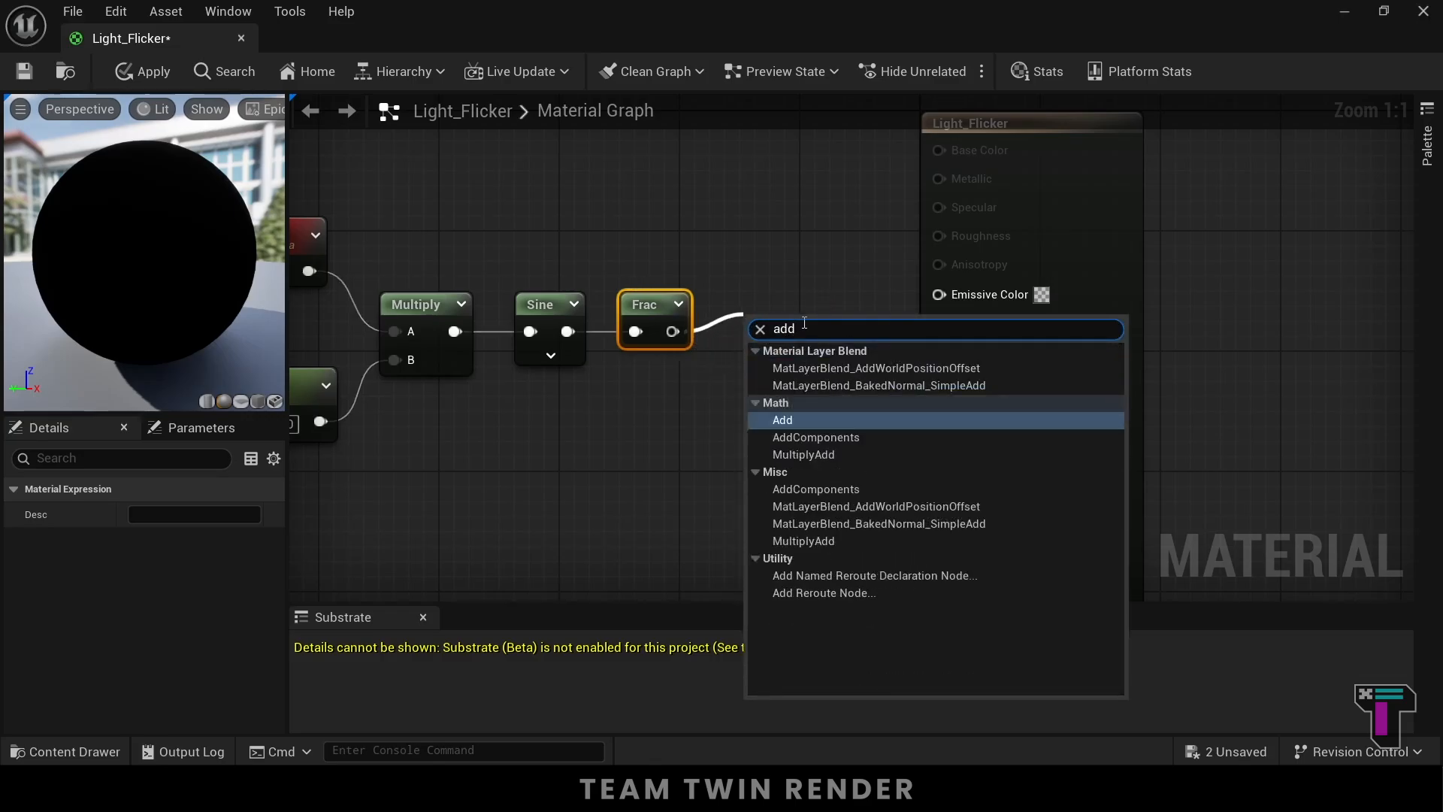
{"action": "left_click", "coordinate": [787, 421]}
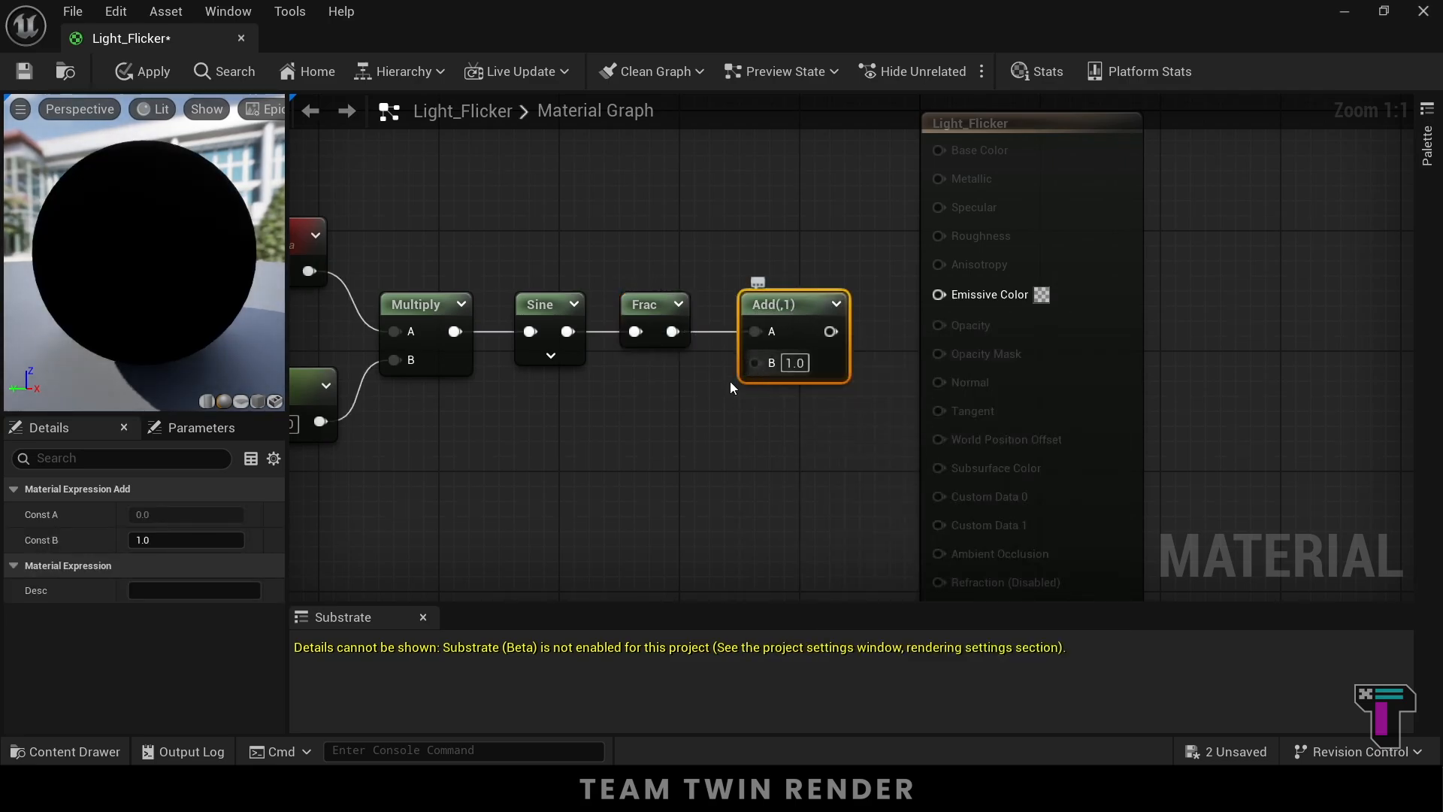
{"action": "left_click_drag", "start_coordinate": [754, 363], "coordinate": [666, 431]}
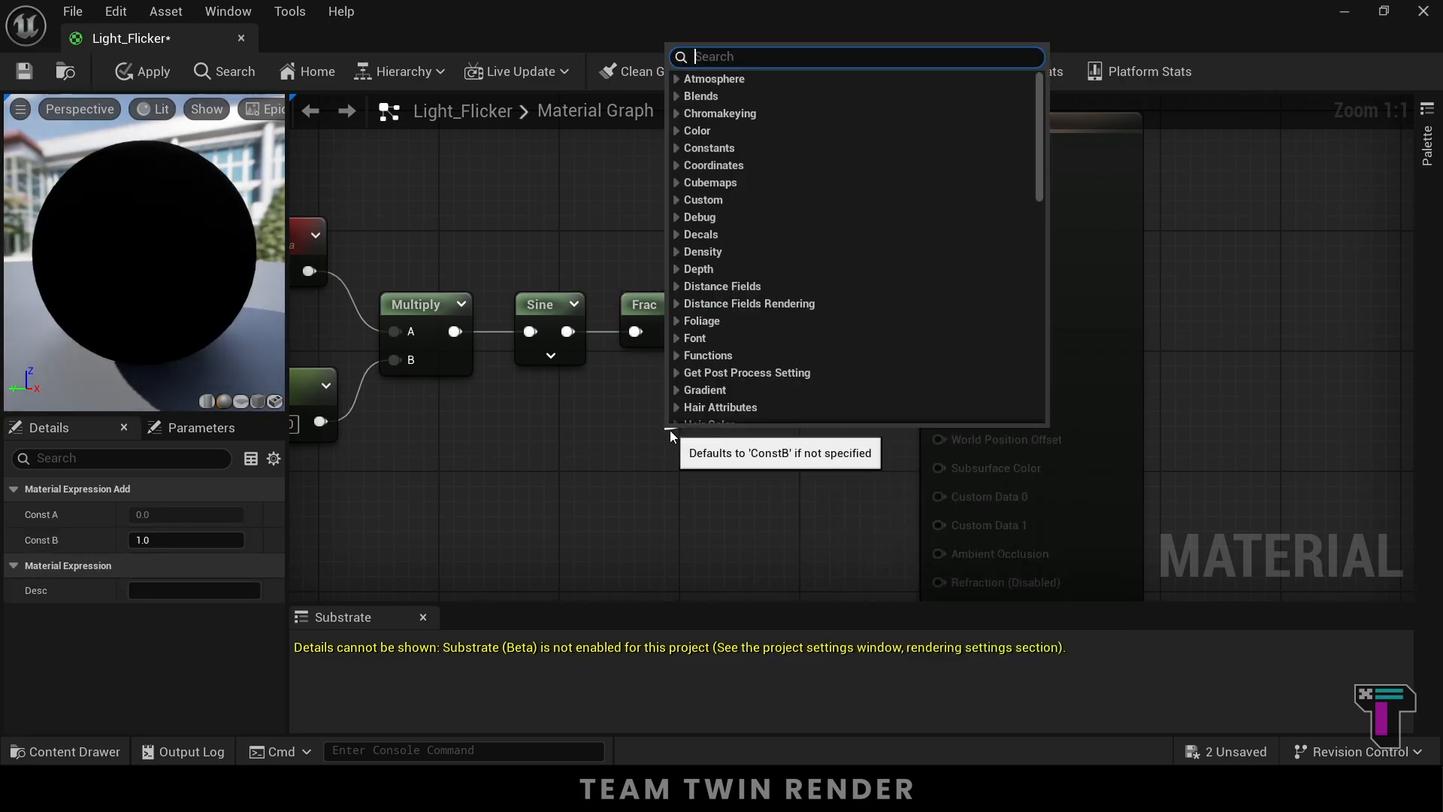
{"action": "type", "text": "param"}
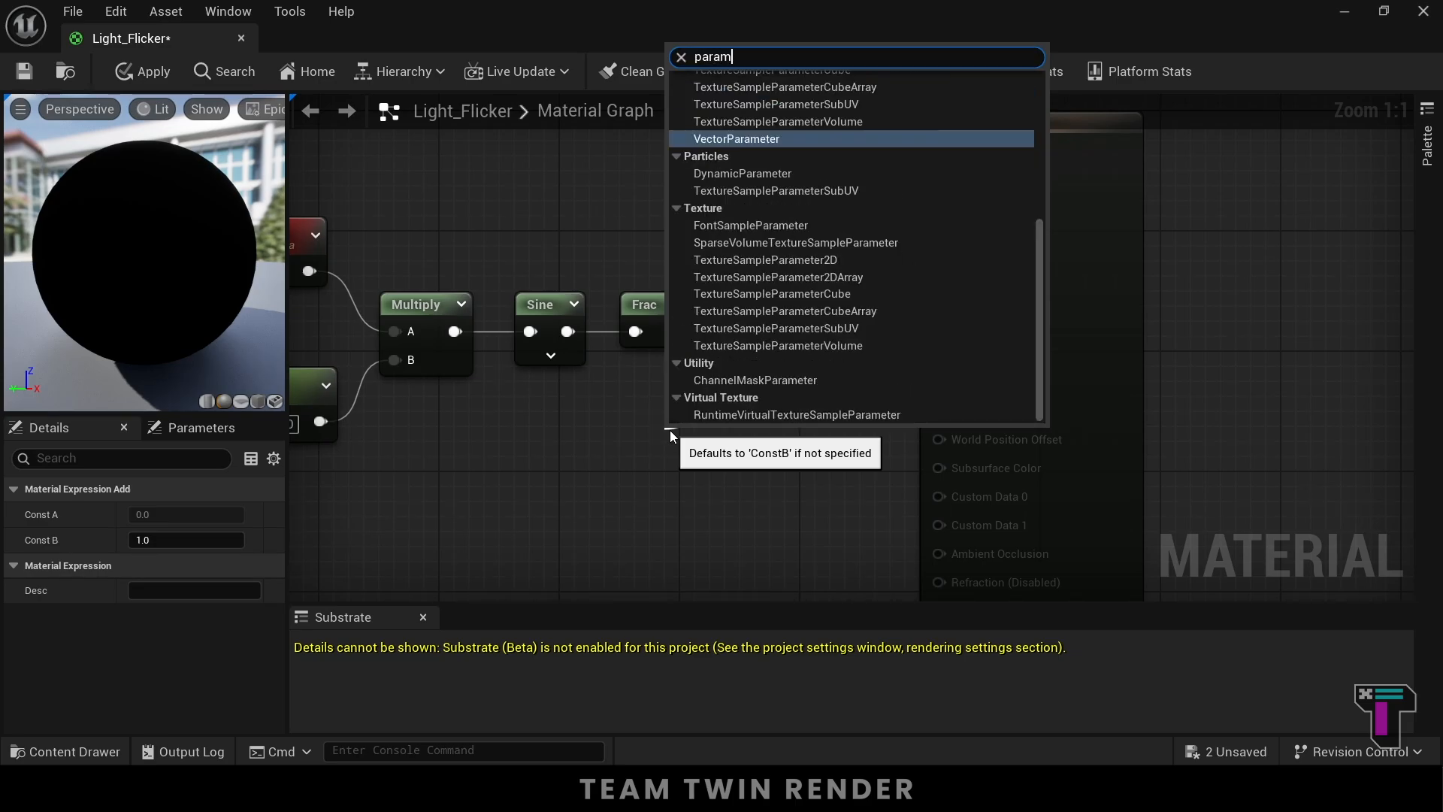
{"action": "left_click", "coordinate": [651, 462]}
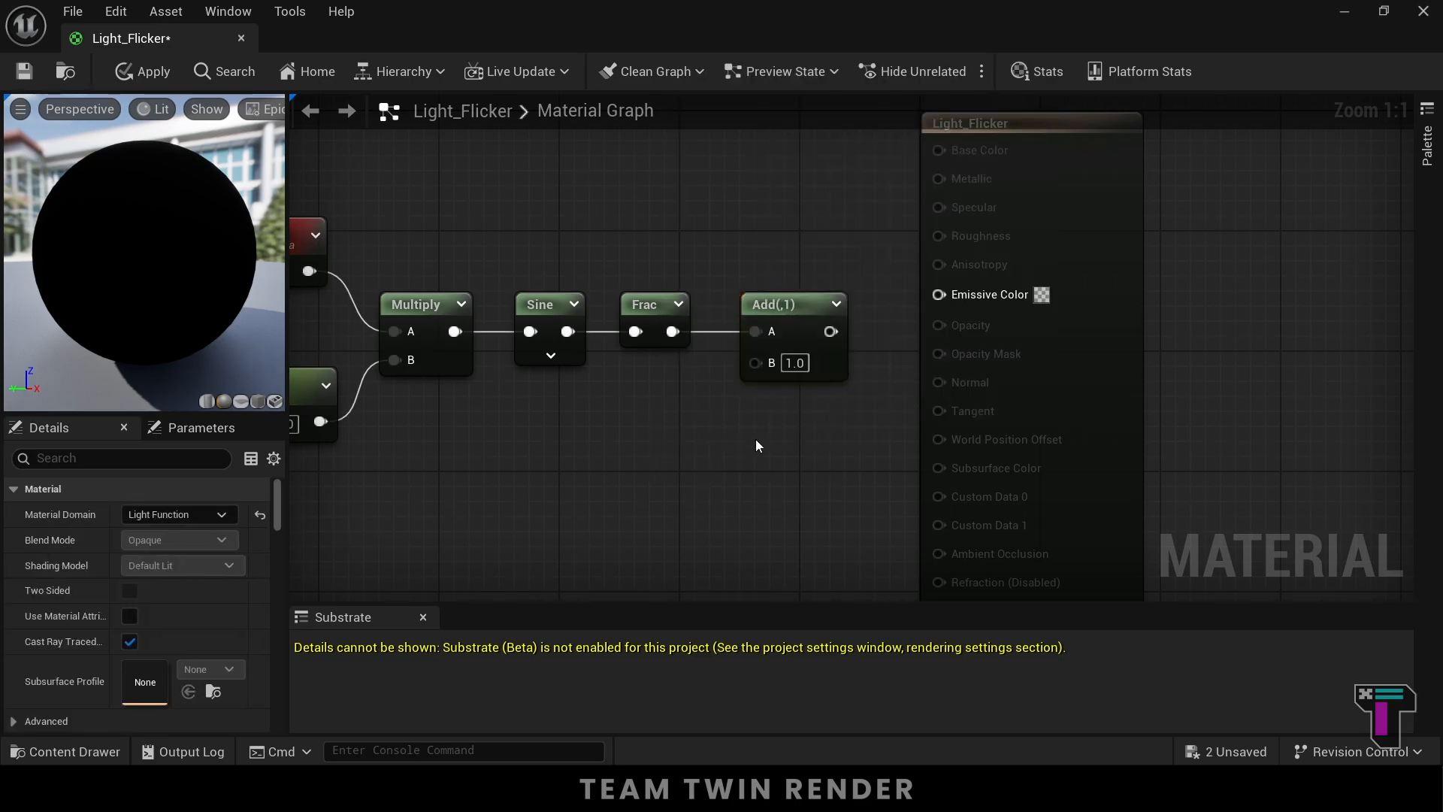
{"action": "left_click", "coordinate": [622, 413]}
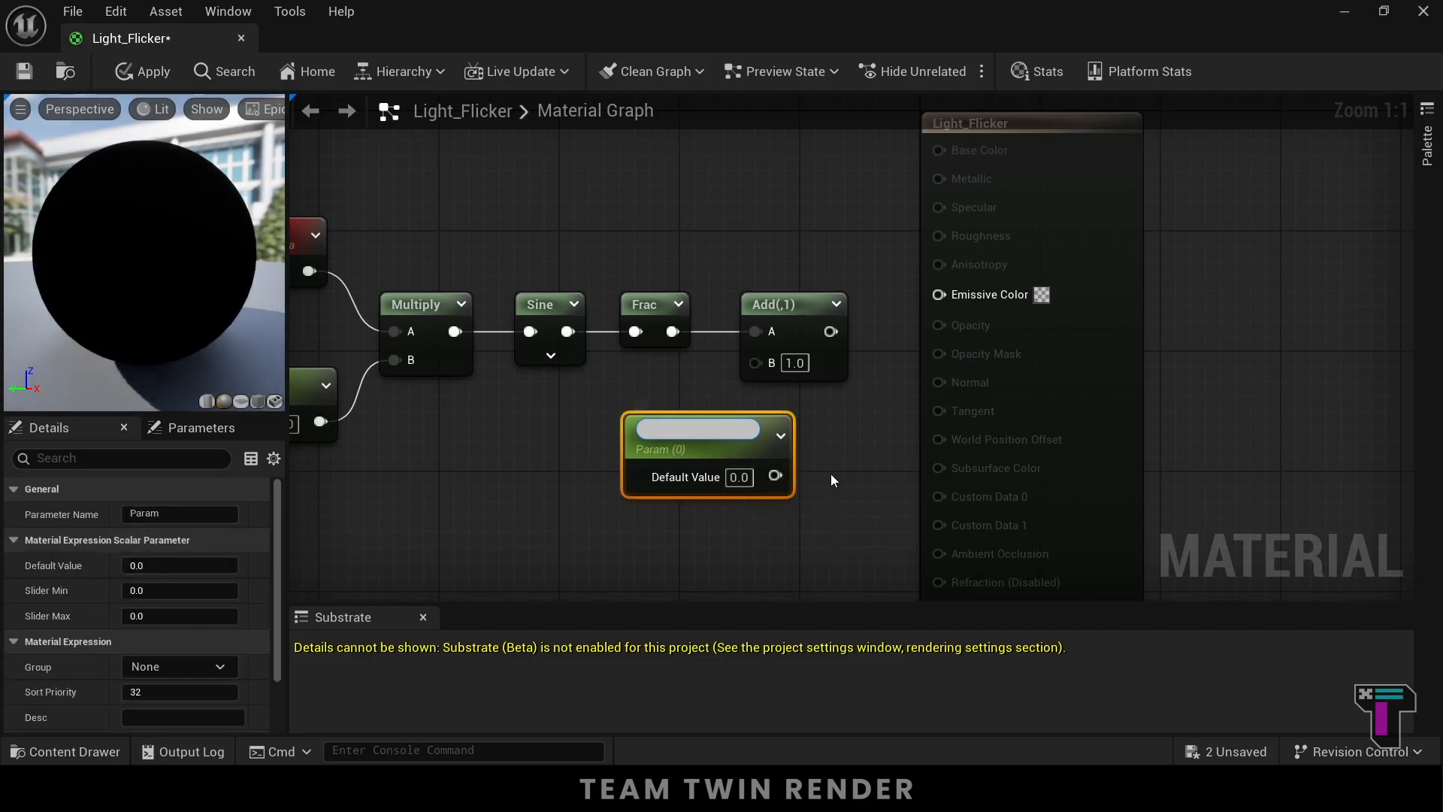
{"action": "left_click", "coordinate": [829, 476]}
{"action": "left_click", "coordinate": [756, 438]}
{"action": "key", "text": "Delete"}
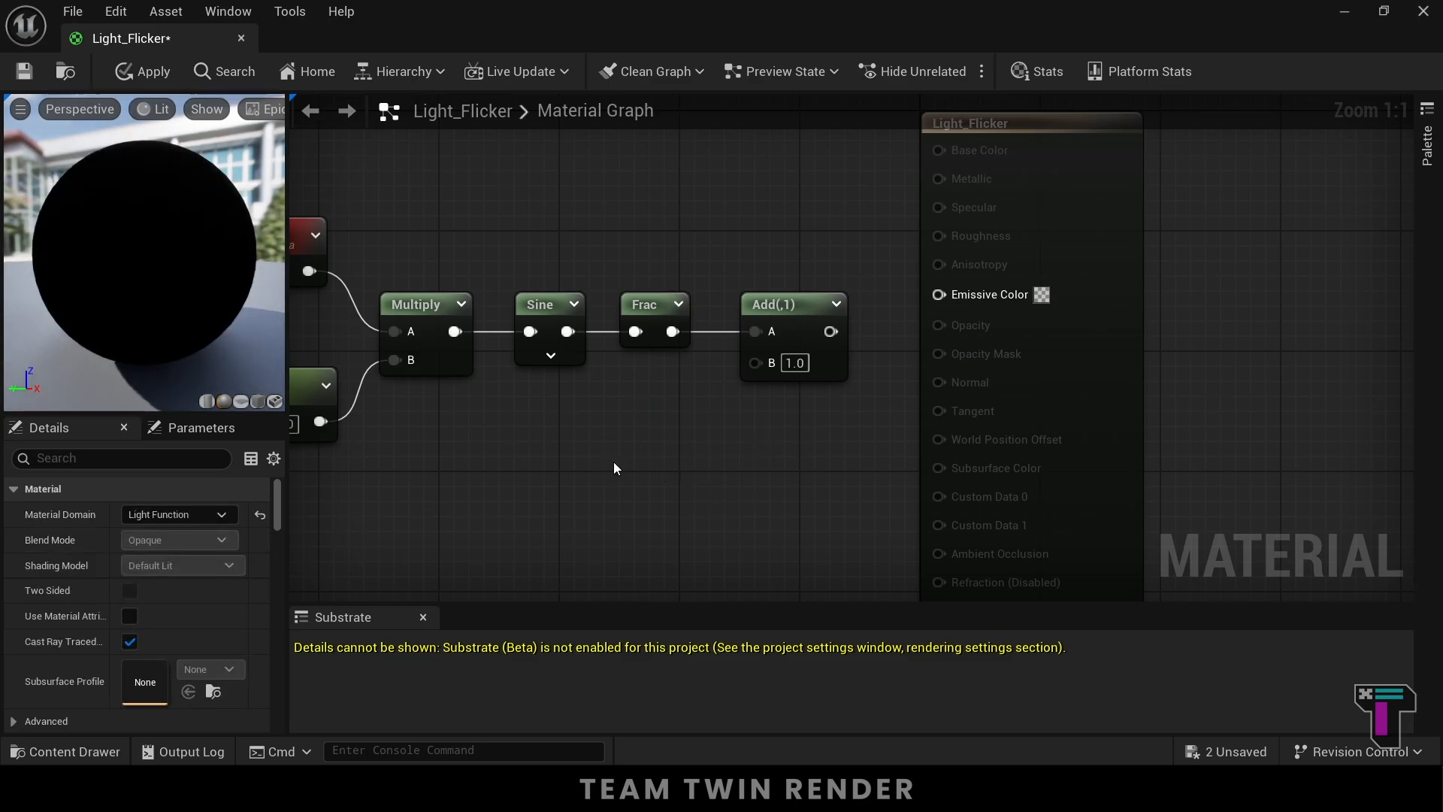
- Create a scalar parameter named Brightness below the Frac and Add nodes
{"action": "key", "text": "Home"}
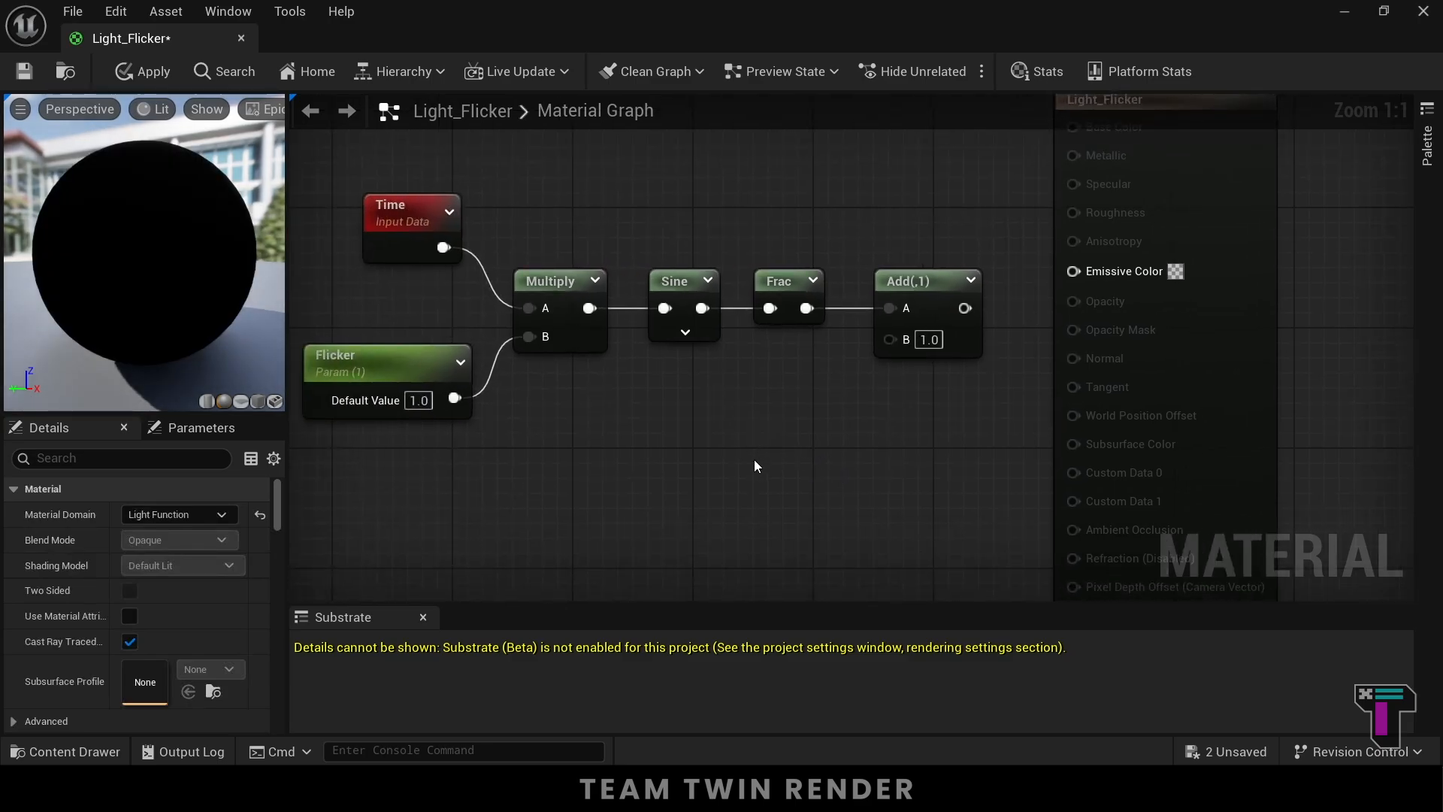
{"action": "left_click", "coordinate": [734, 425]}
{"action": "type", "text": "s"}
{"action": "key", "text": "BackSpace"}
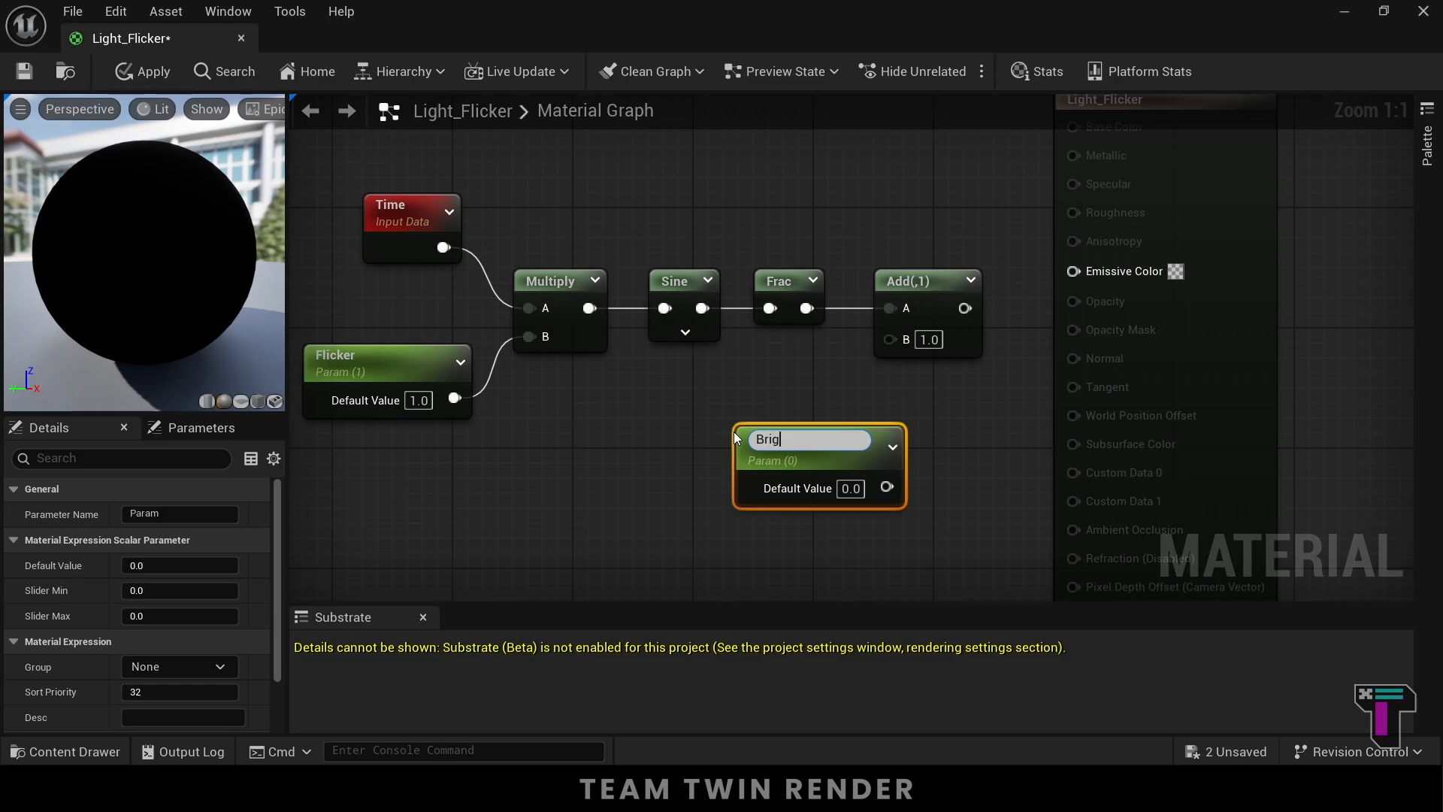
{"action": "type", "text": "ss"}
{"action": "key", "text": "Return"}
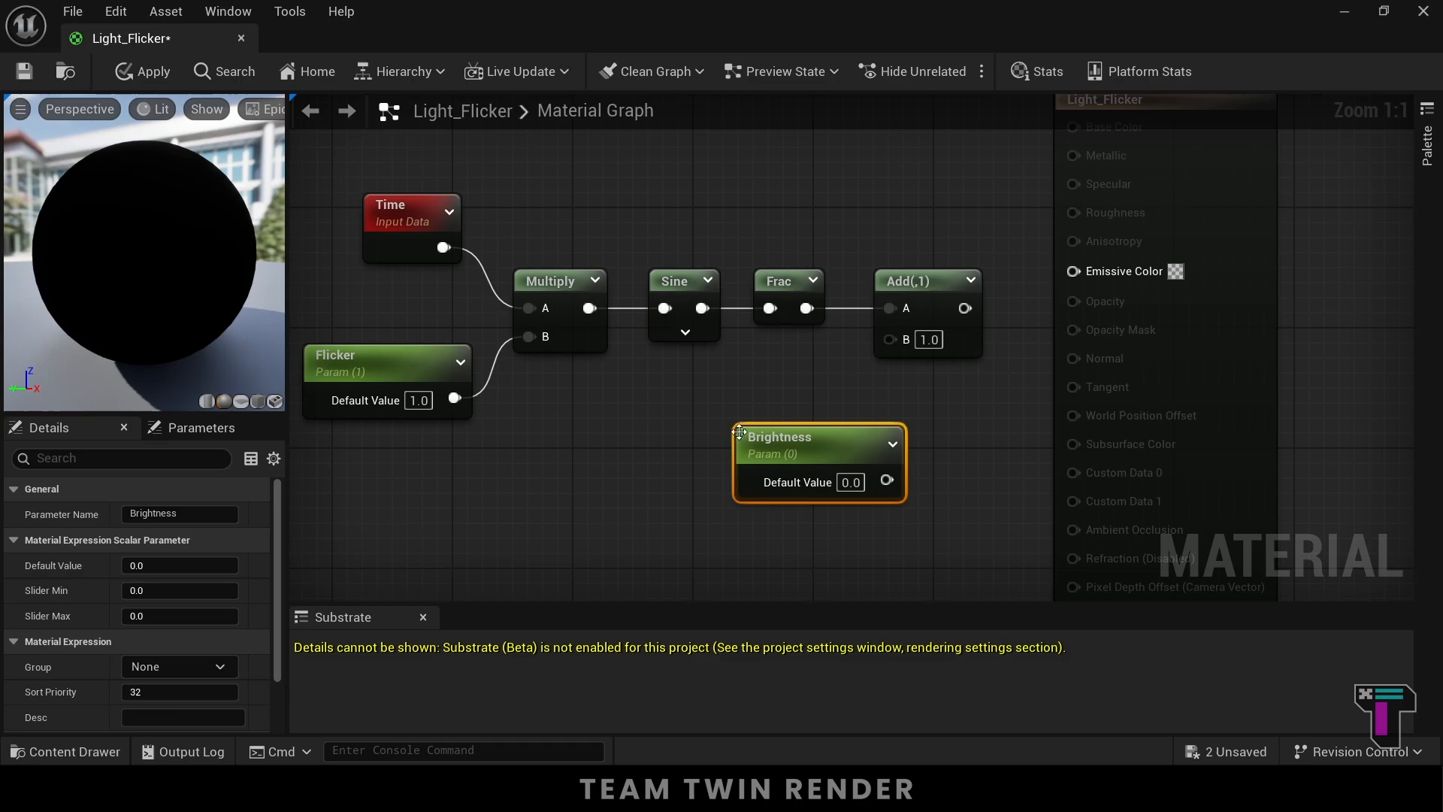
- Connect the Brightness parameter to input B of the Add node and the Add output to Emissive Color
{"action": "left_click_drag", "start_coordinate": [837, 434], "coordinate": [781, 382]}
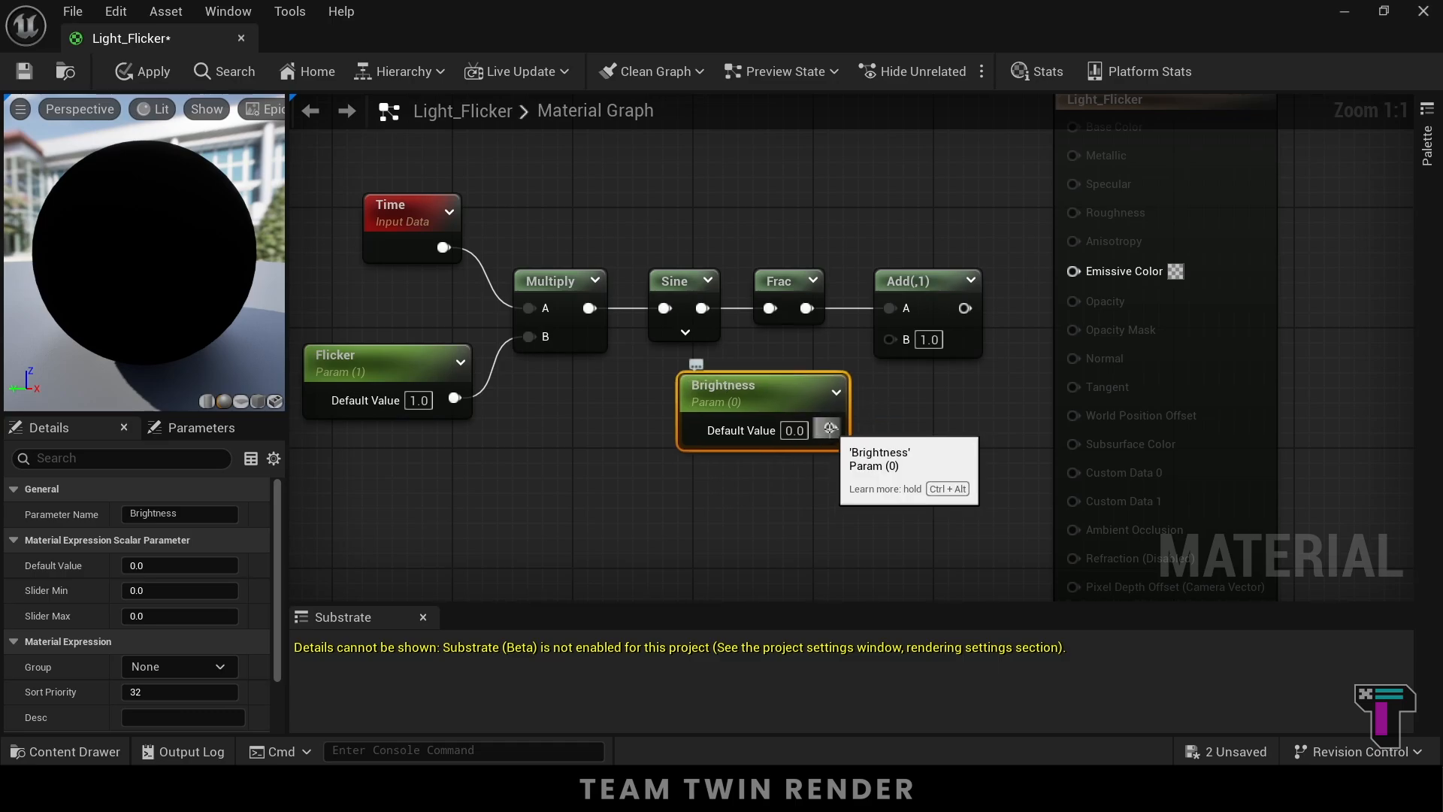
{"action": "left_click_drag", "start_coordinate": [830, 429], "coordinate": [1073, 271]}
{"action": "left_click", "coordinate": [923, 282]}
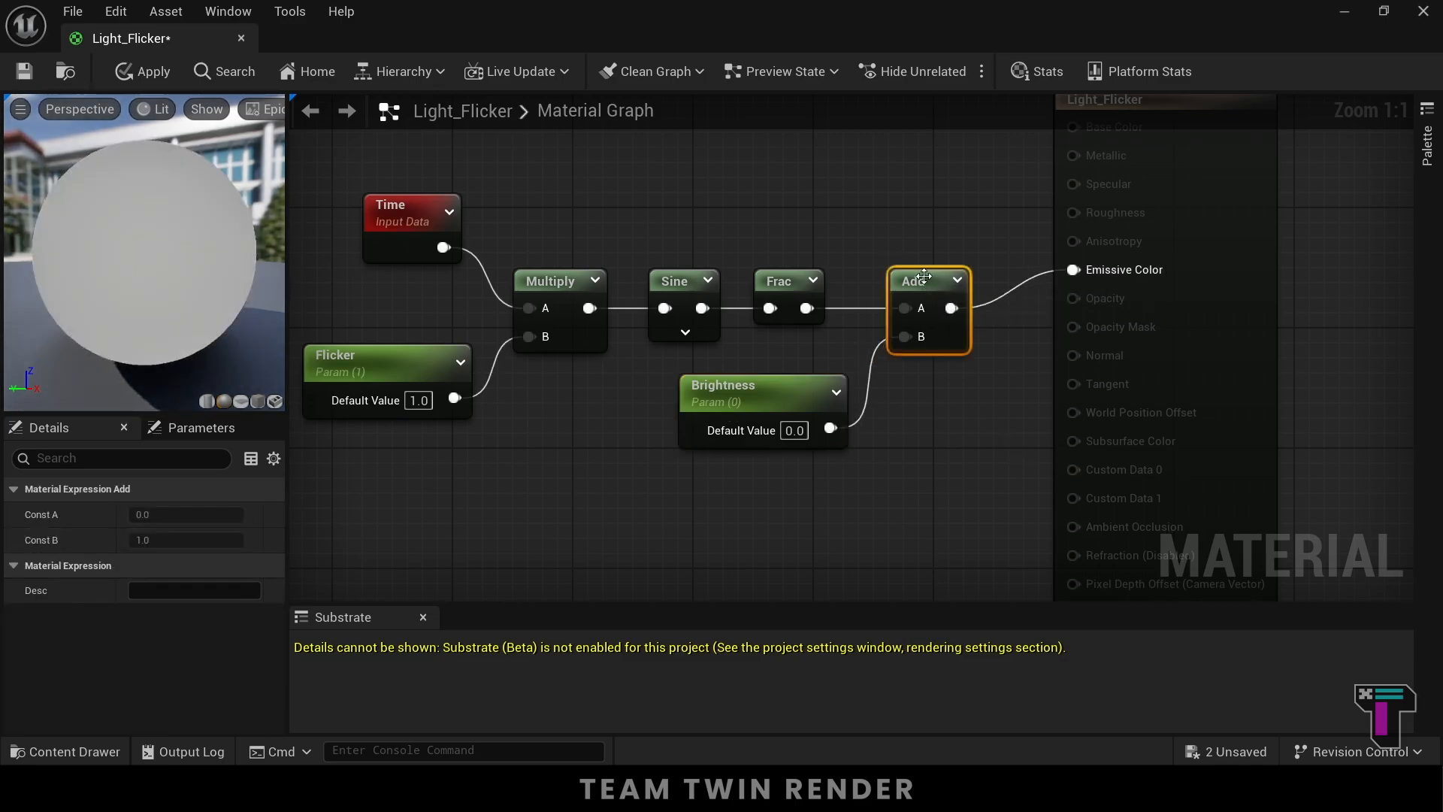
- Set the default value of the Brightness parameter to 0.3
{"action": "left_click", "coordinate": [794, 431]}
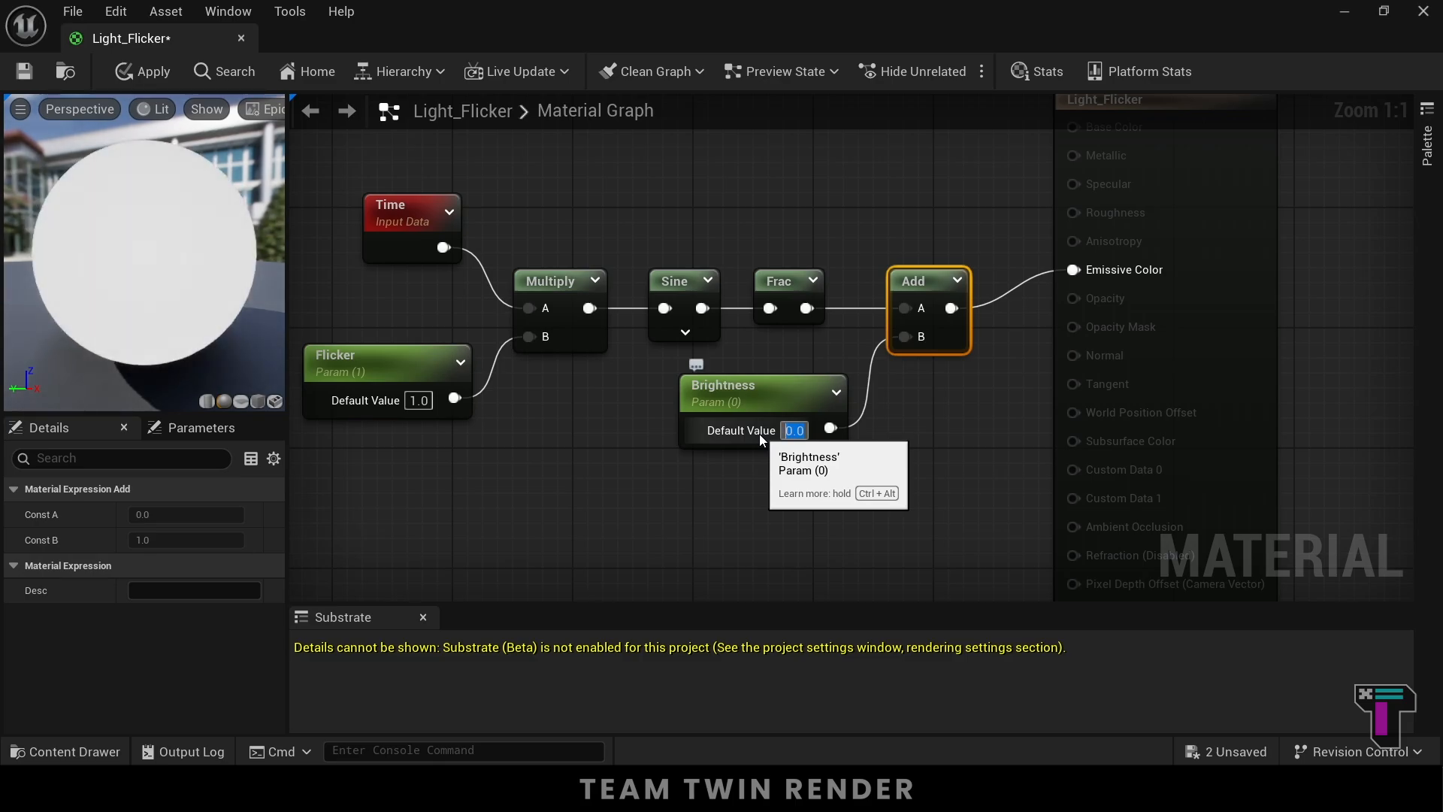
{"action": "type", "text": "0."}
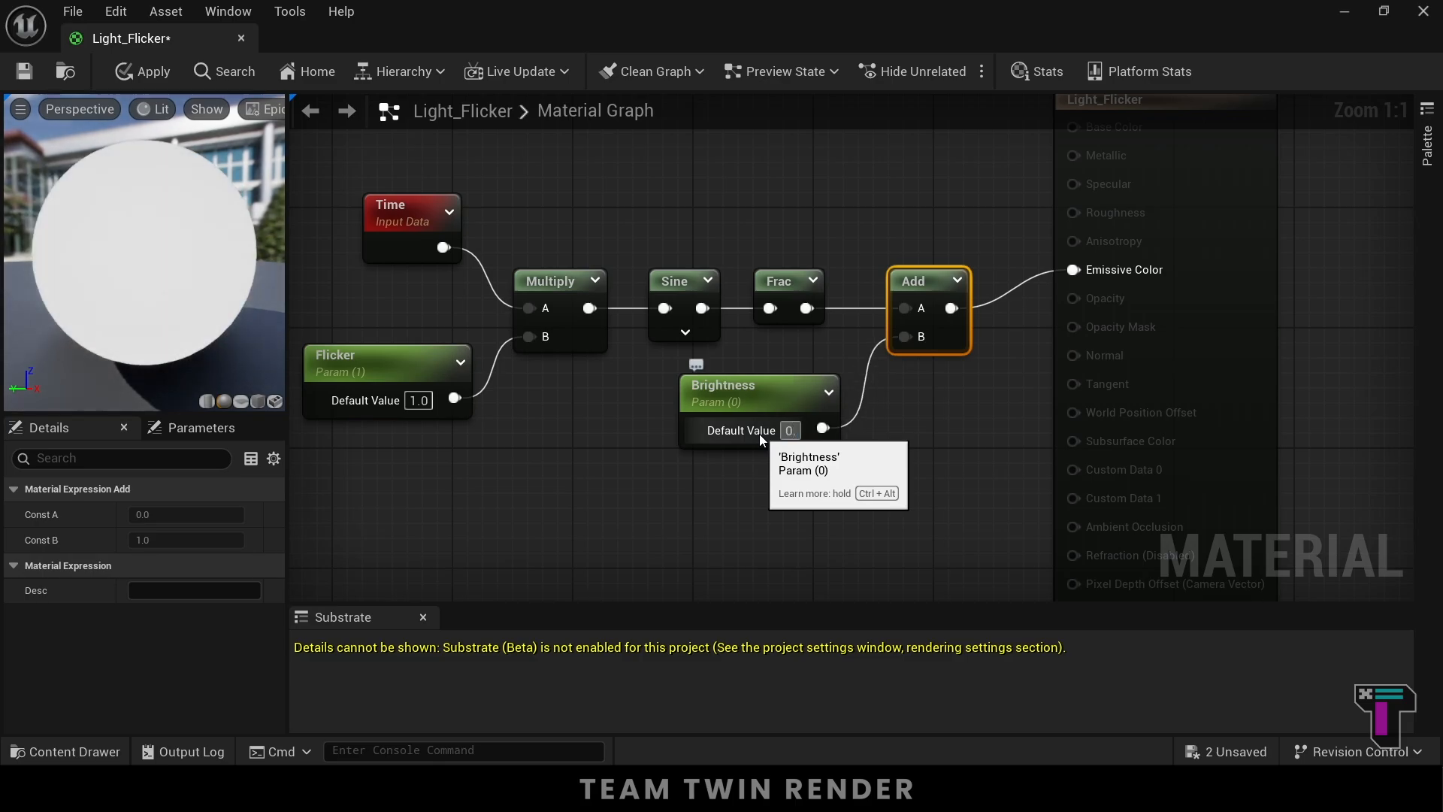
{"action": "type", "text": "3"}
{"action": "key", "text": "Return"}
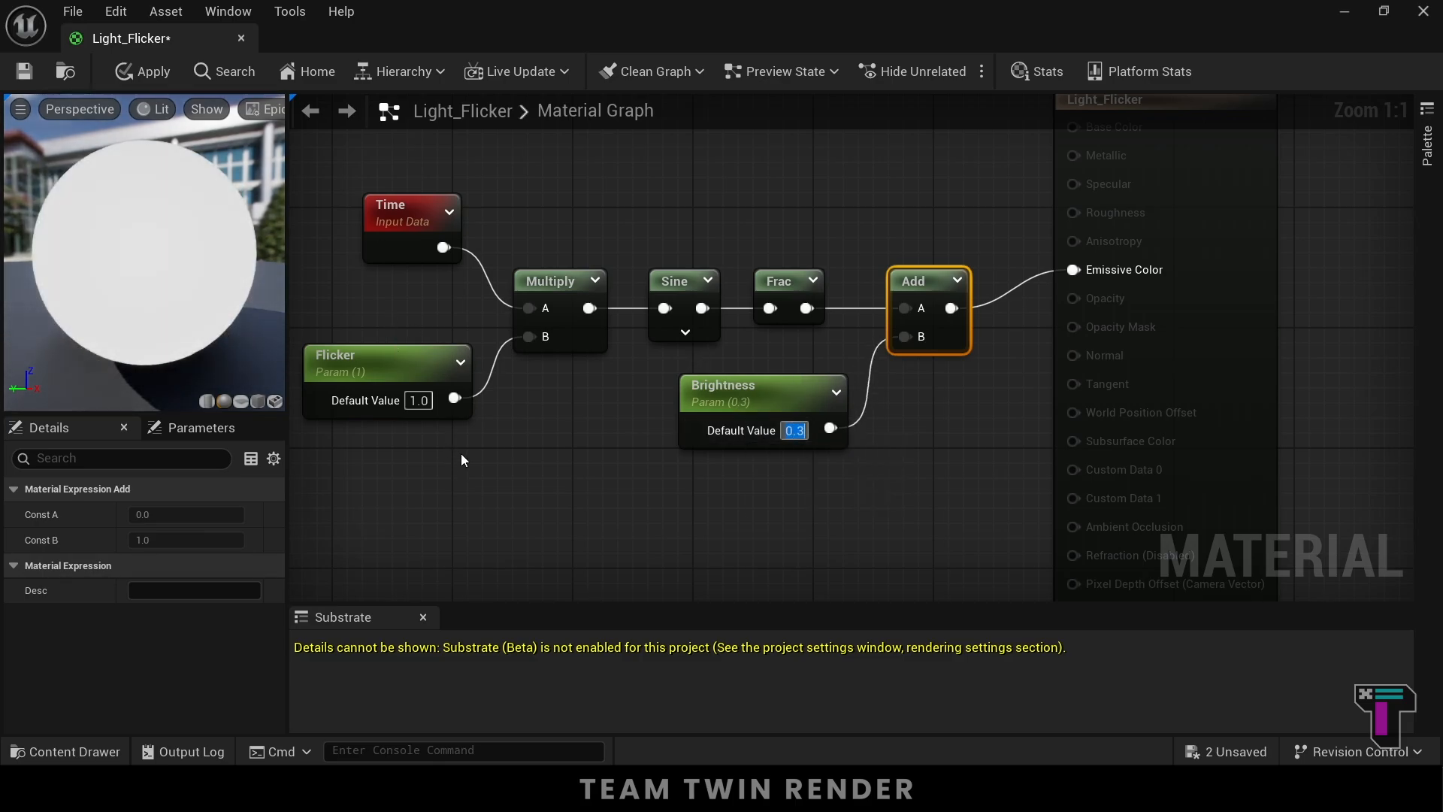
{"action": "left_click", "coordinate": [780, 508]}
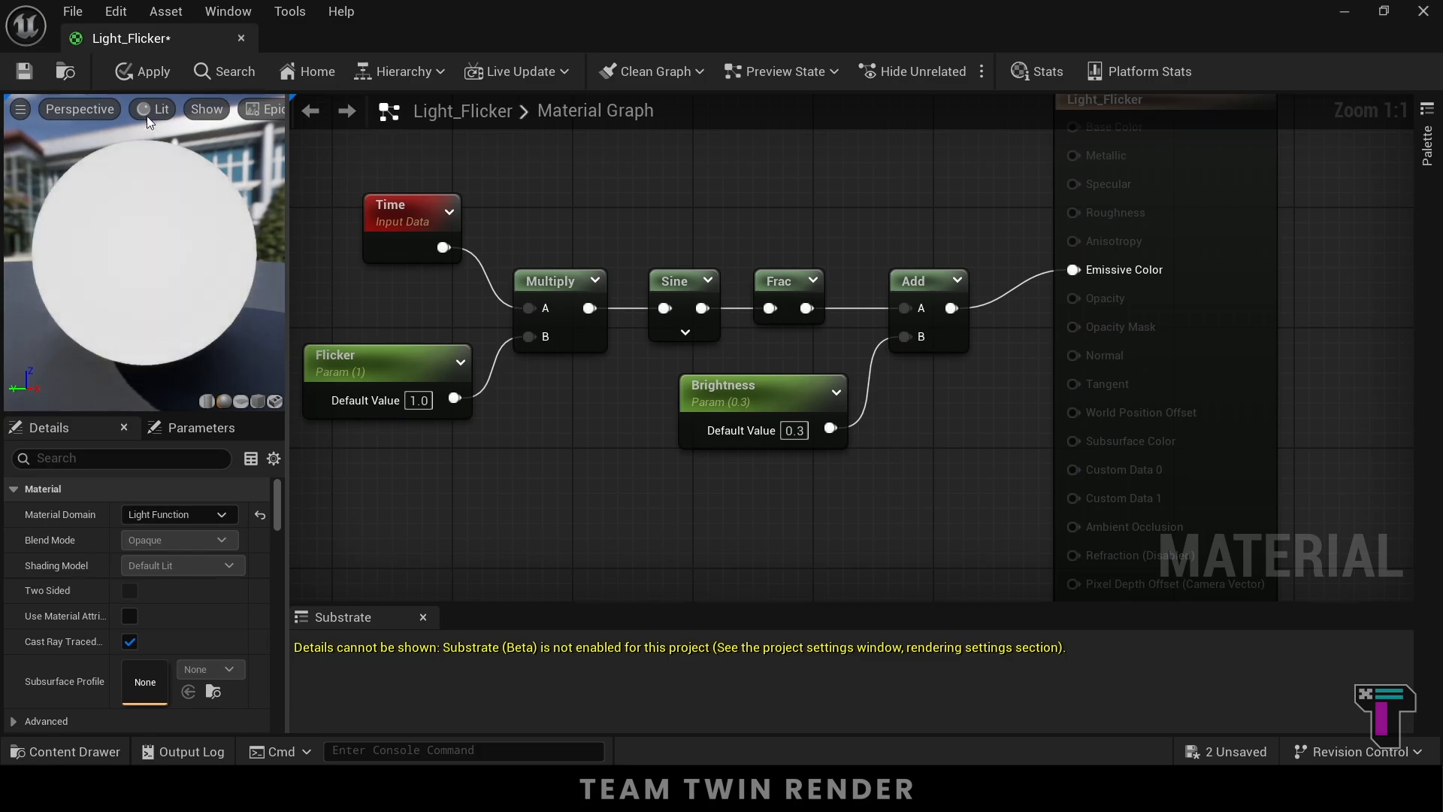
- Apply the material changes, return to the level and clear the spot light's Light Function Material
{"action": "left_click", "coordinate": [148, 70]}
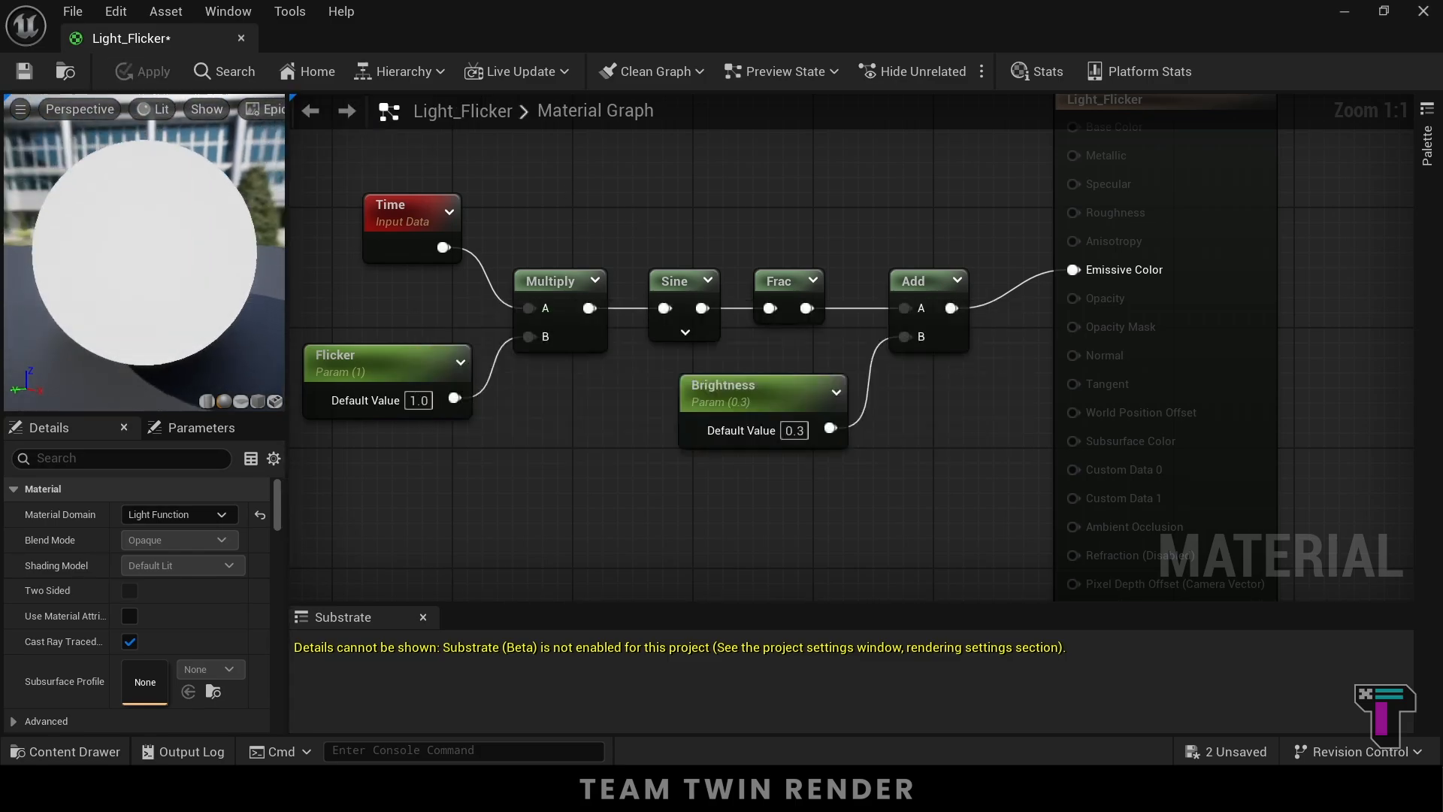
{"action": "left_click_drag", "start_coordinate": [144, 241], "coordinate": [109, 297]}
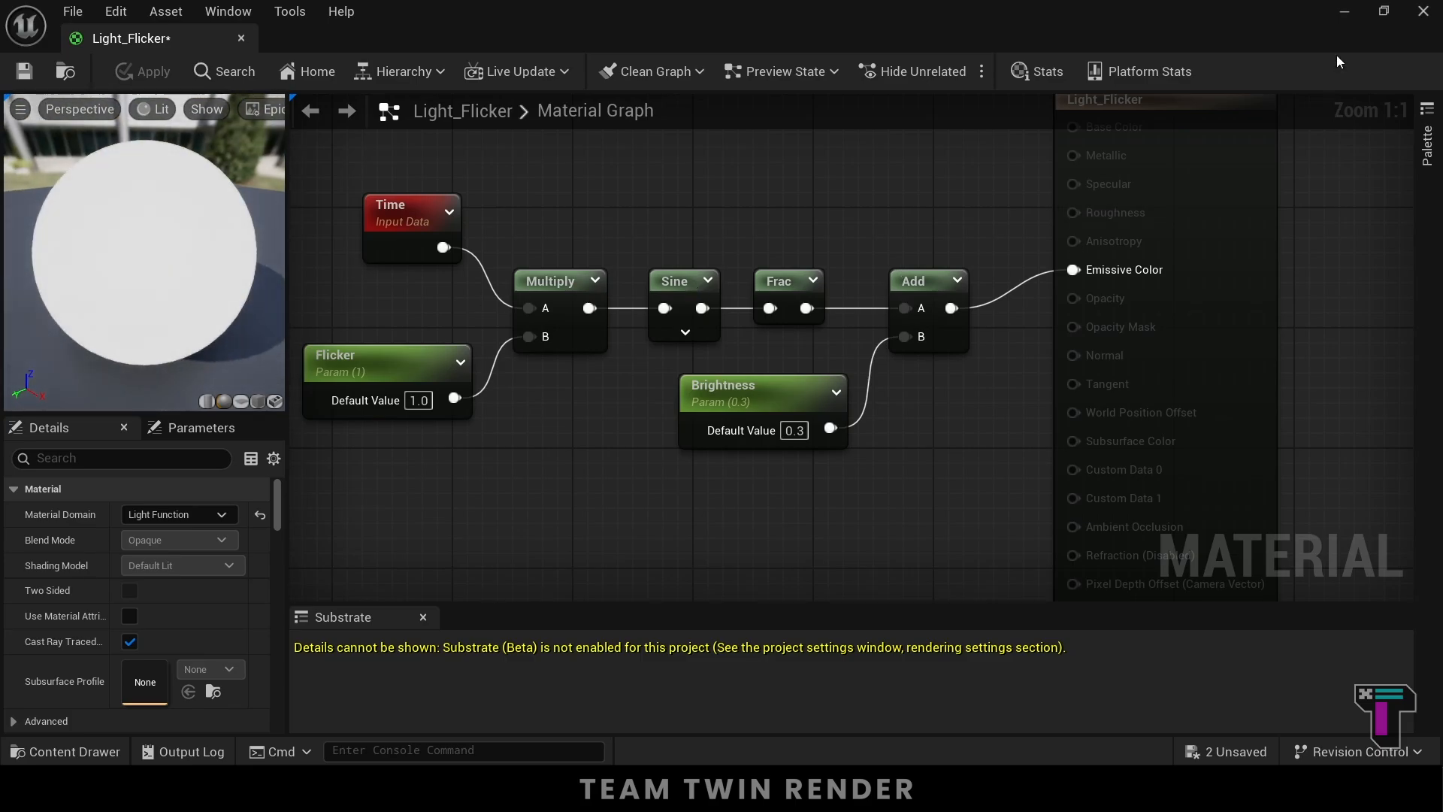
{"action": "left_click", "coordinate": [1343, 11]}
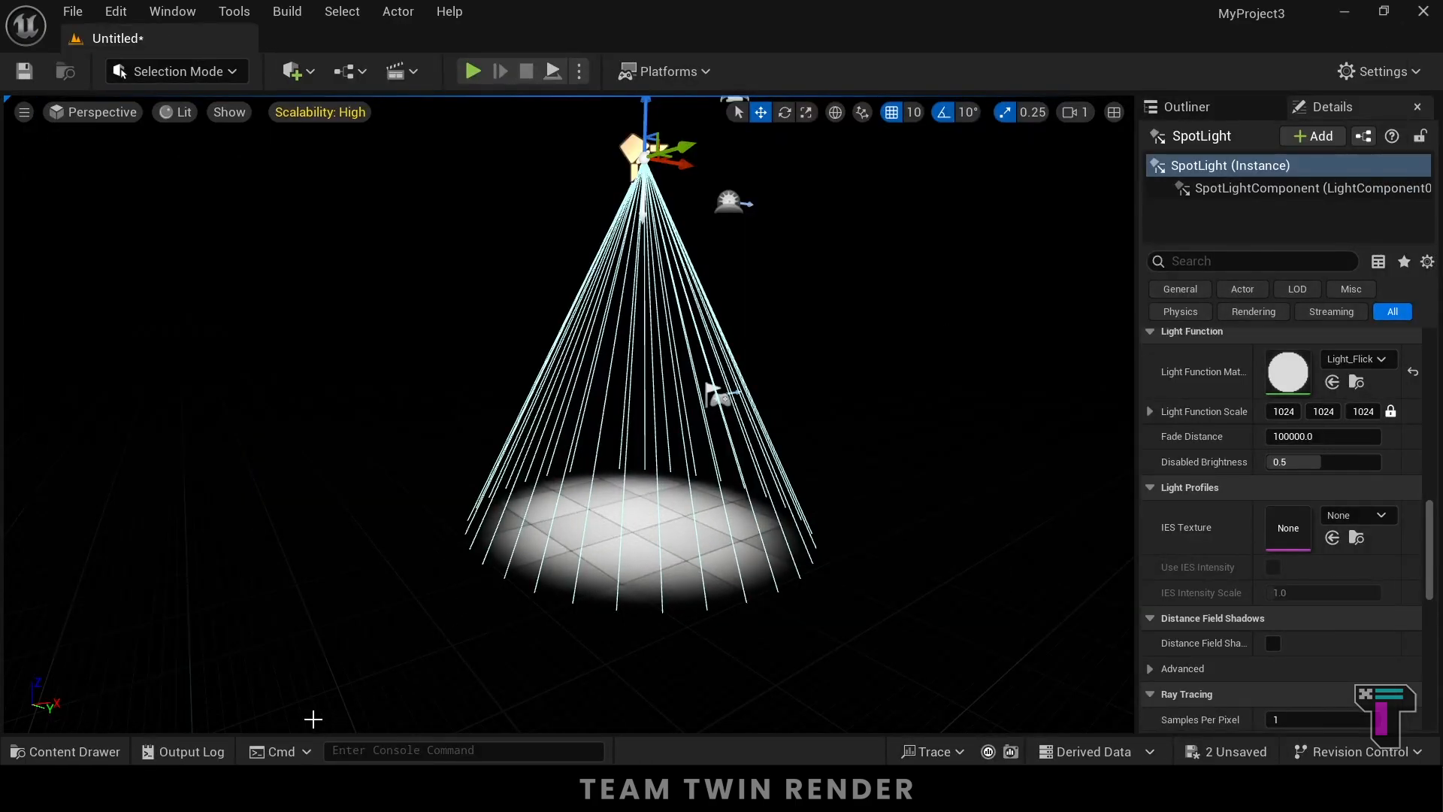
{"action": "left_click", "coordinate": [1413, 372]}
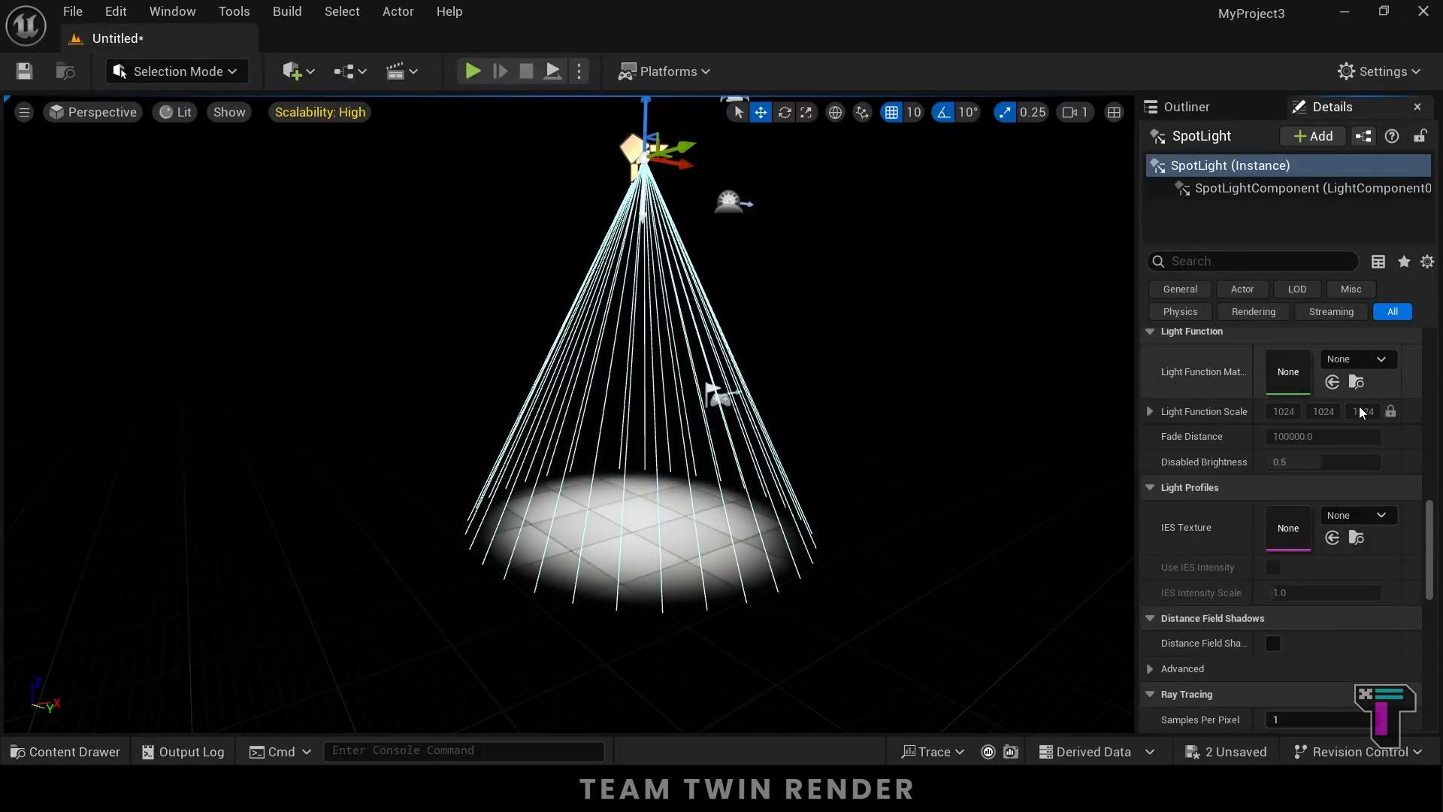
- Create a material instance of Light_Flicker with the default name and assign it as the spot light's Light Function Material
{"action": "left_click", "coordinate": [57, 754]}
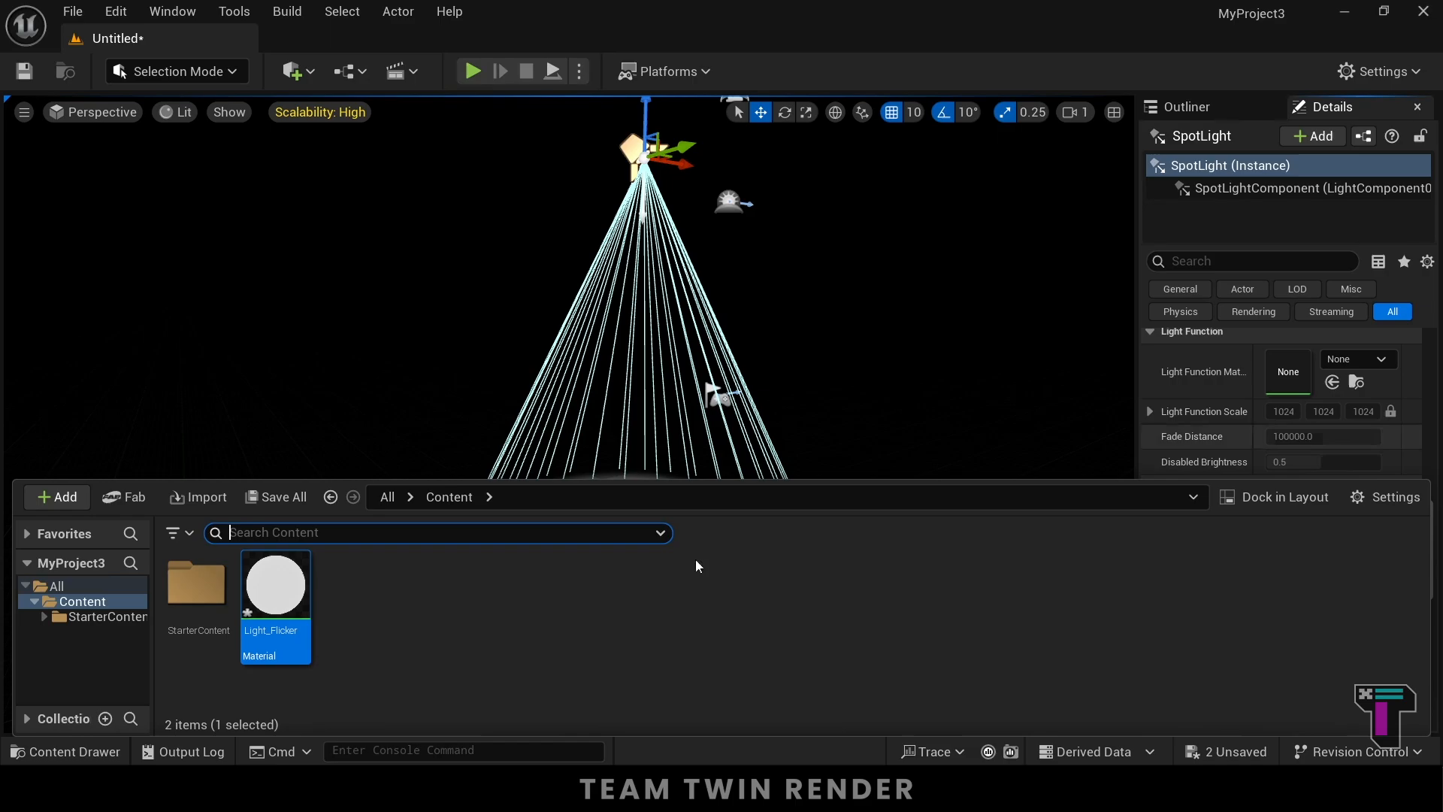
{"action": "left_click", "coordinate": [436, 626]}
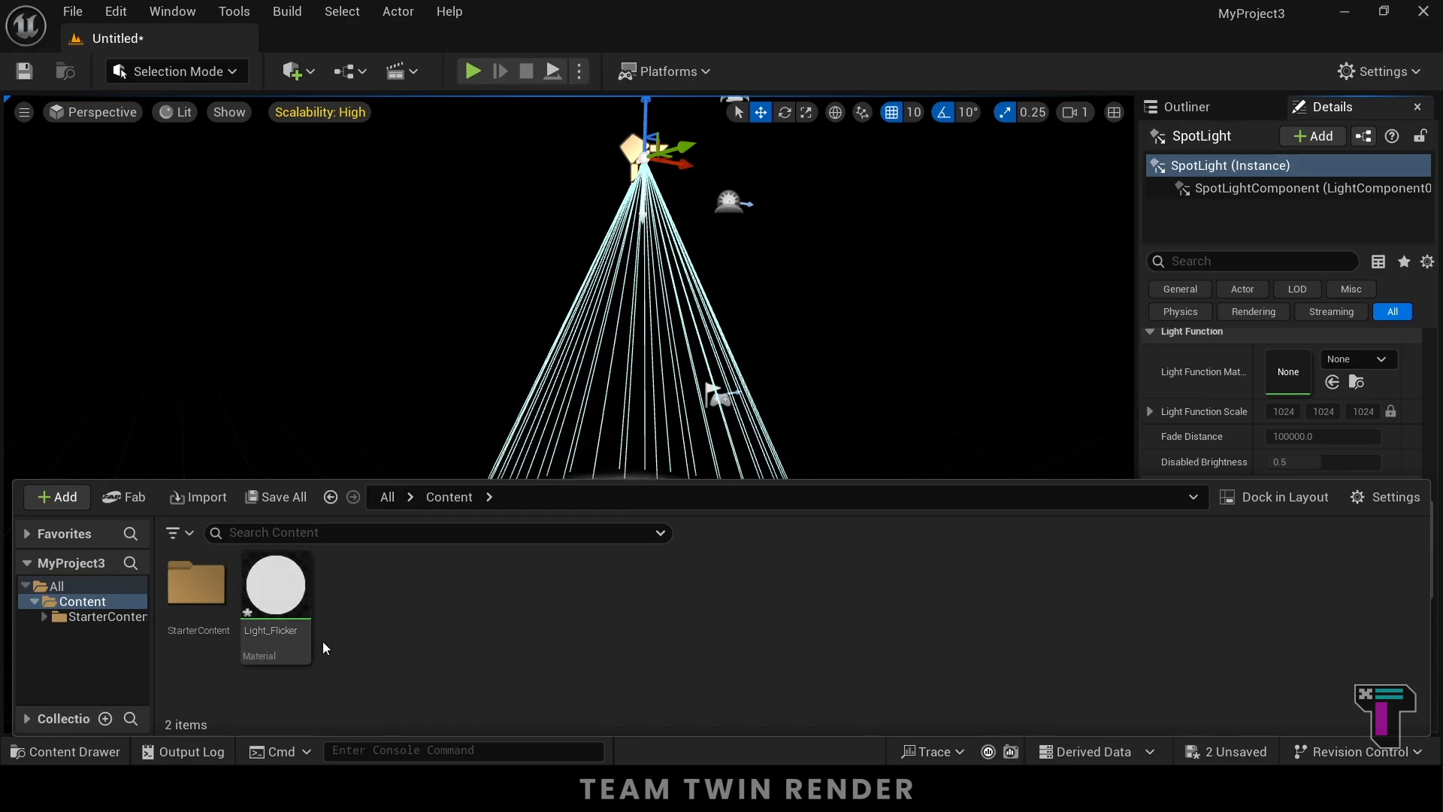
{"action": "right_click", "coordinate": [281, 589]}
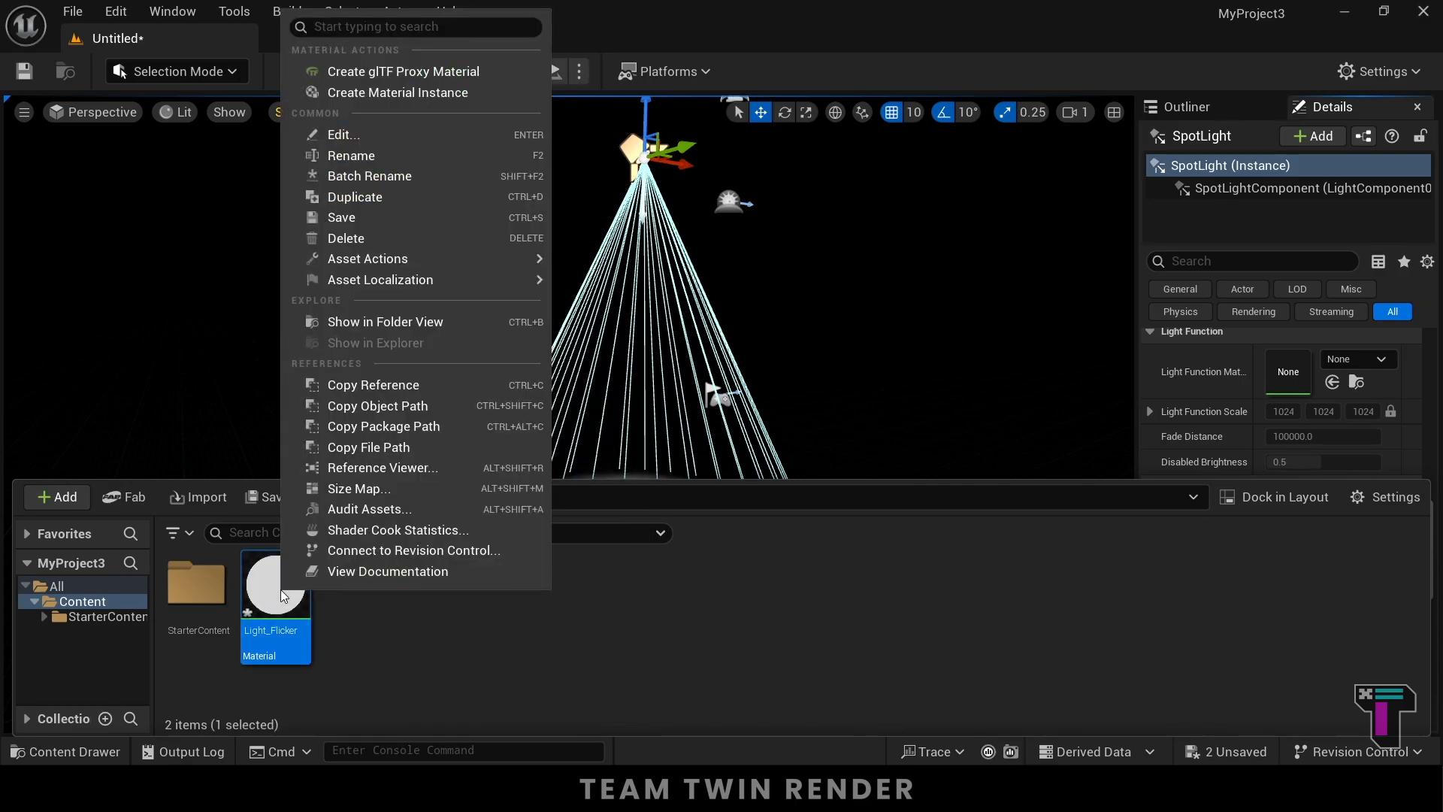
{"action": "left_click", "coordinate": [399, 95]}
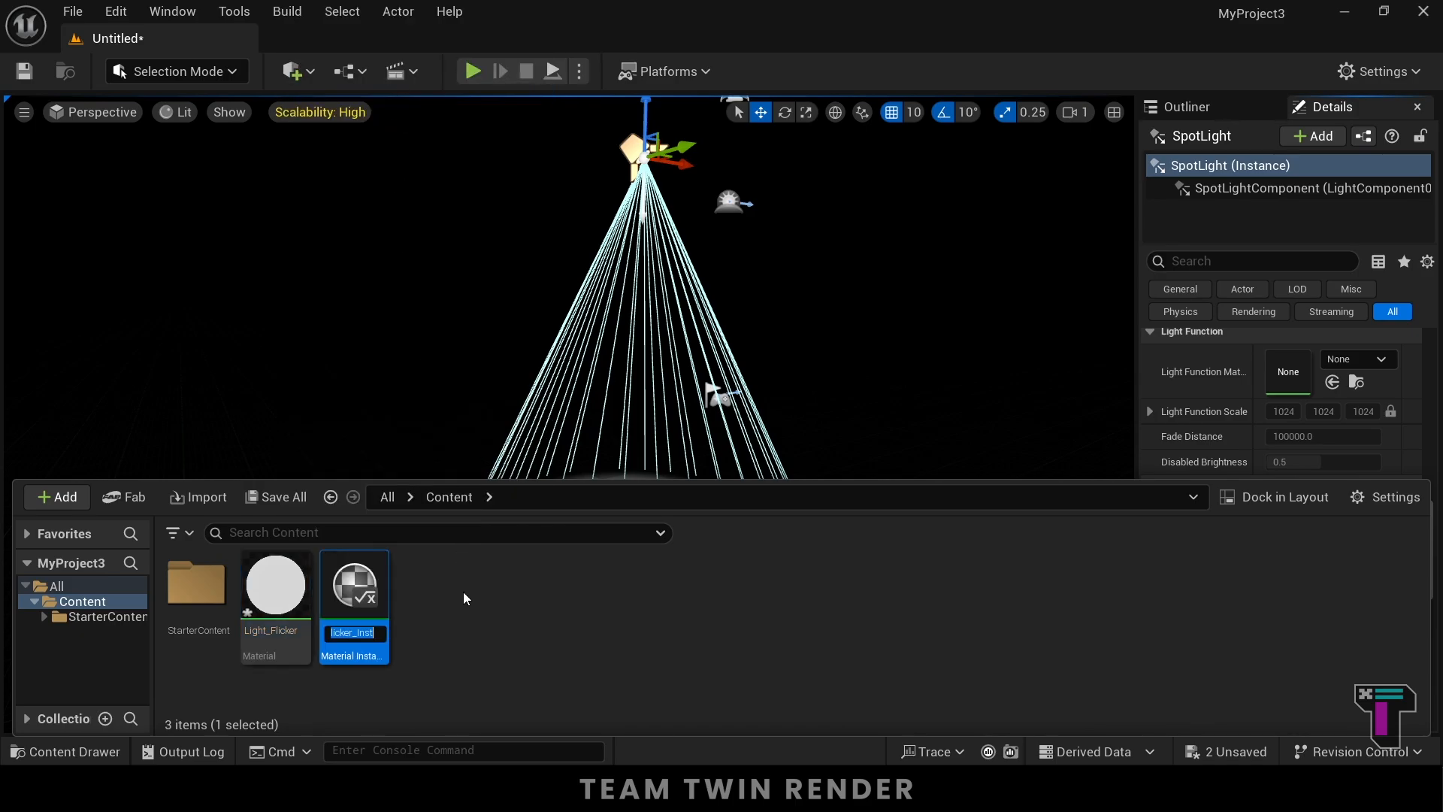
{"action": "key", "text": "Return"}
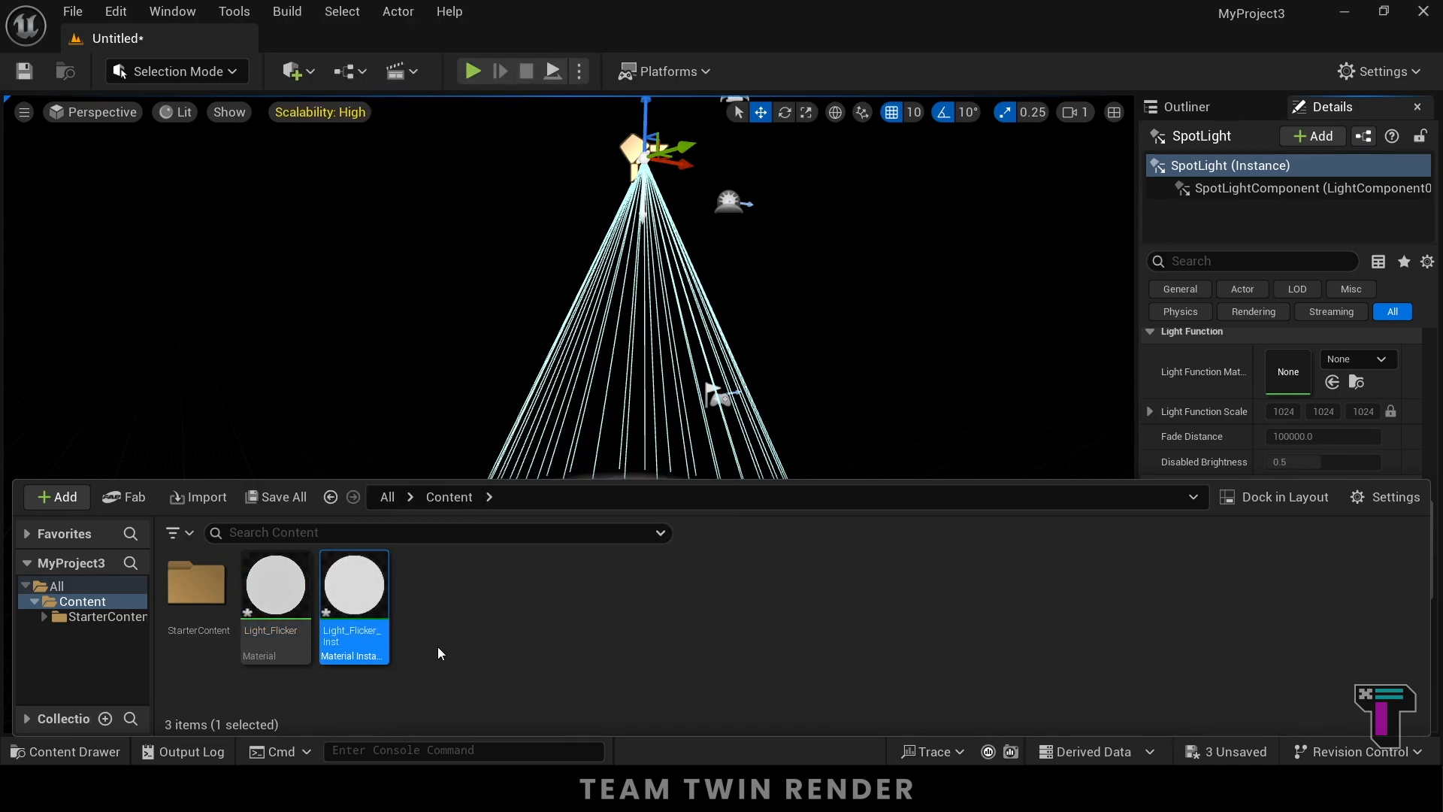
{"action": "left_click_drag", "start_coordinate": [363, 594], "coordinate": [1306, 371]}
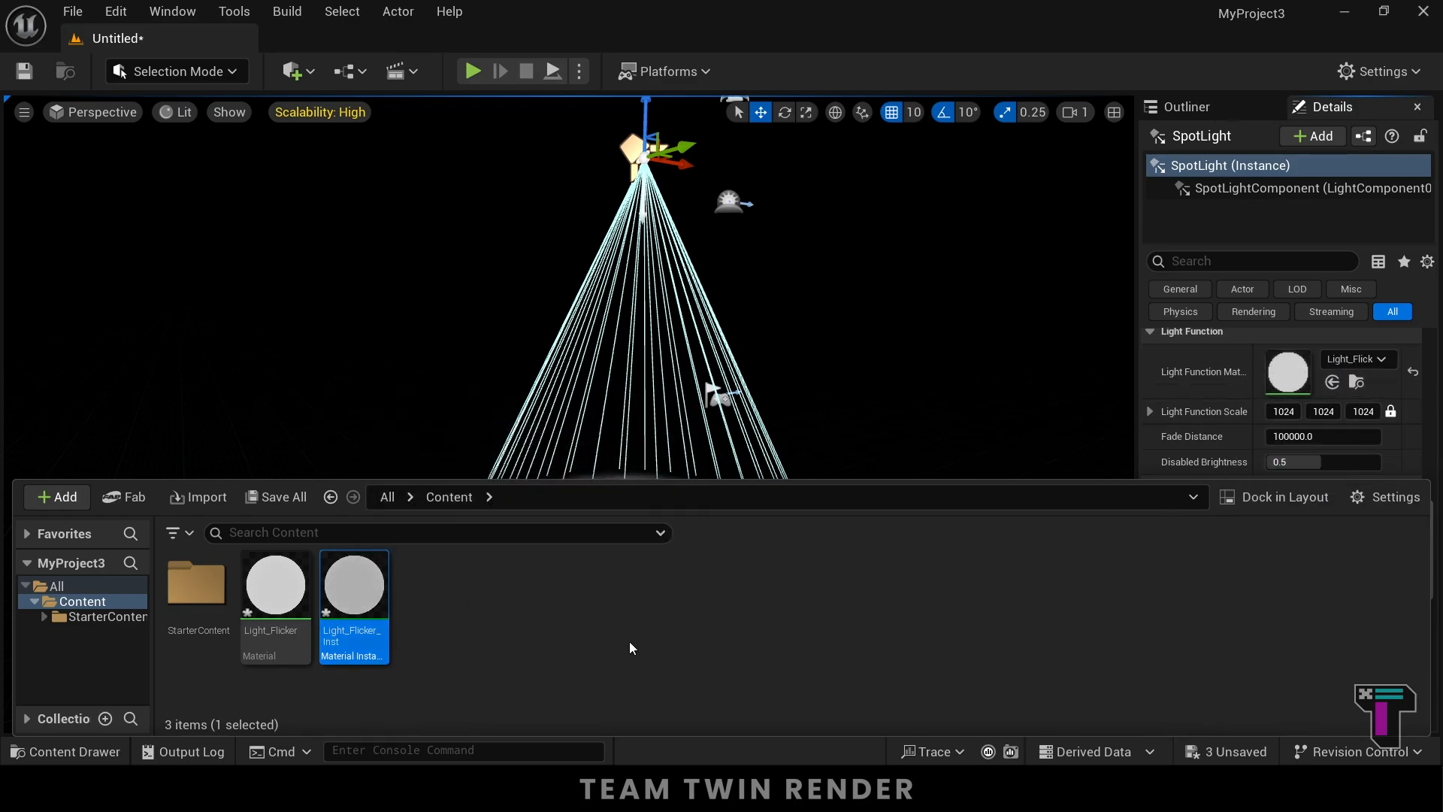
- Open the Light_Flicker_Inst material instance in a smaller window beside the spot light in the level view
{"action": "double_click", "coordinate": [351, 589]}
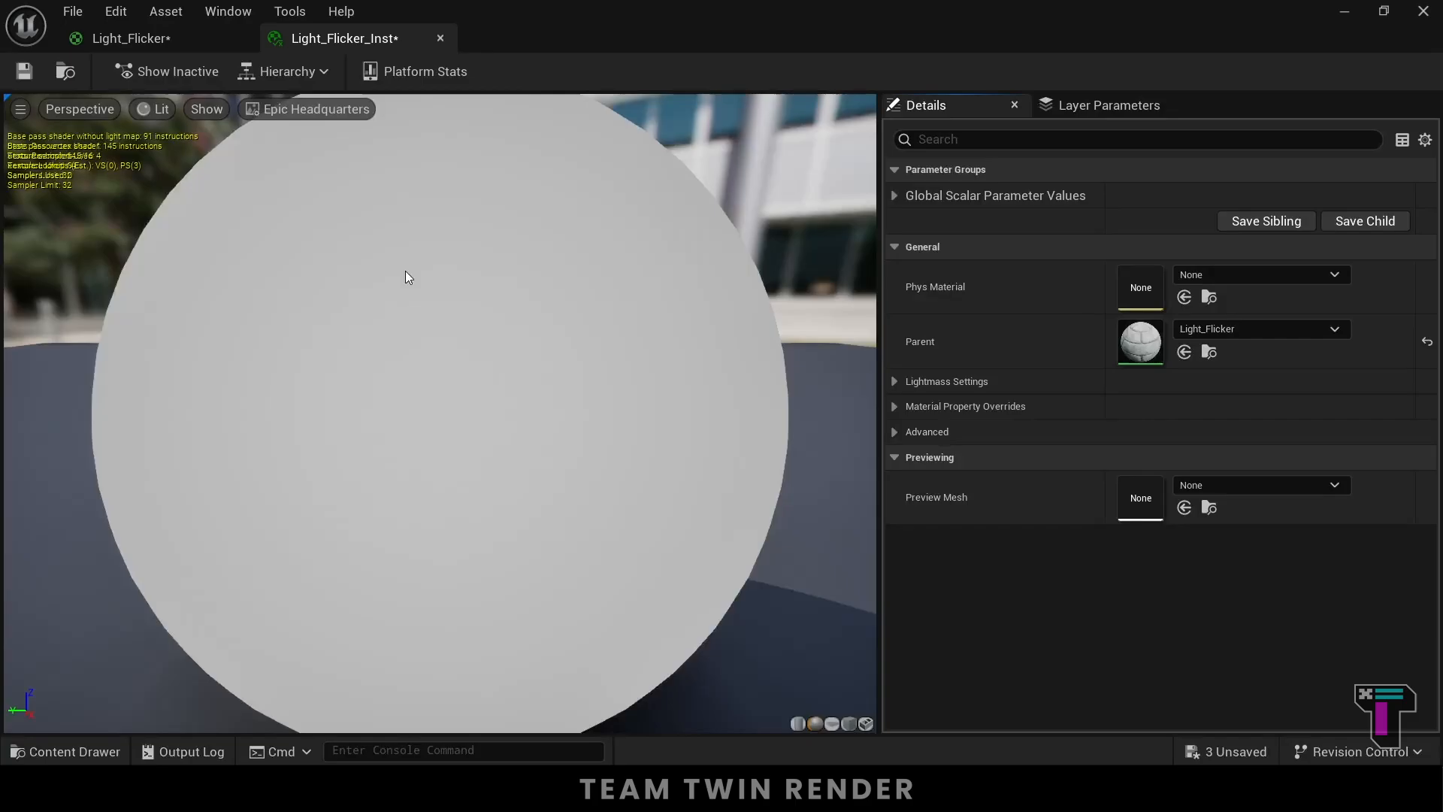
{"action": "left_click", "coordinate": [1387, 14]}
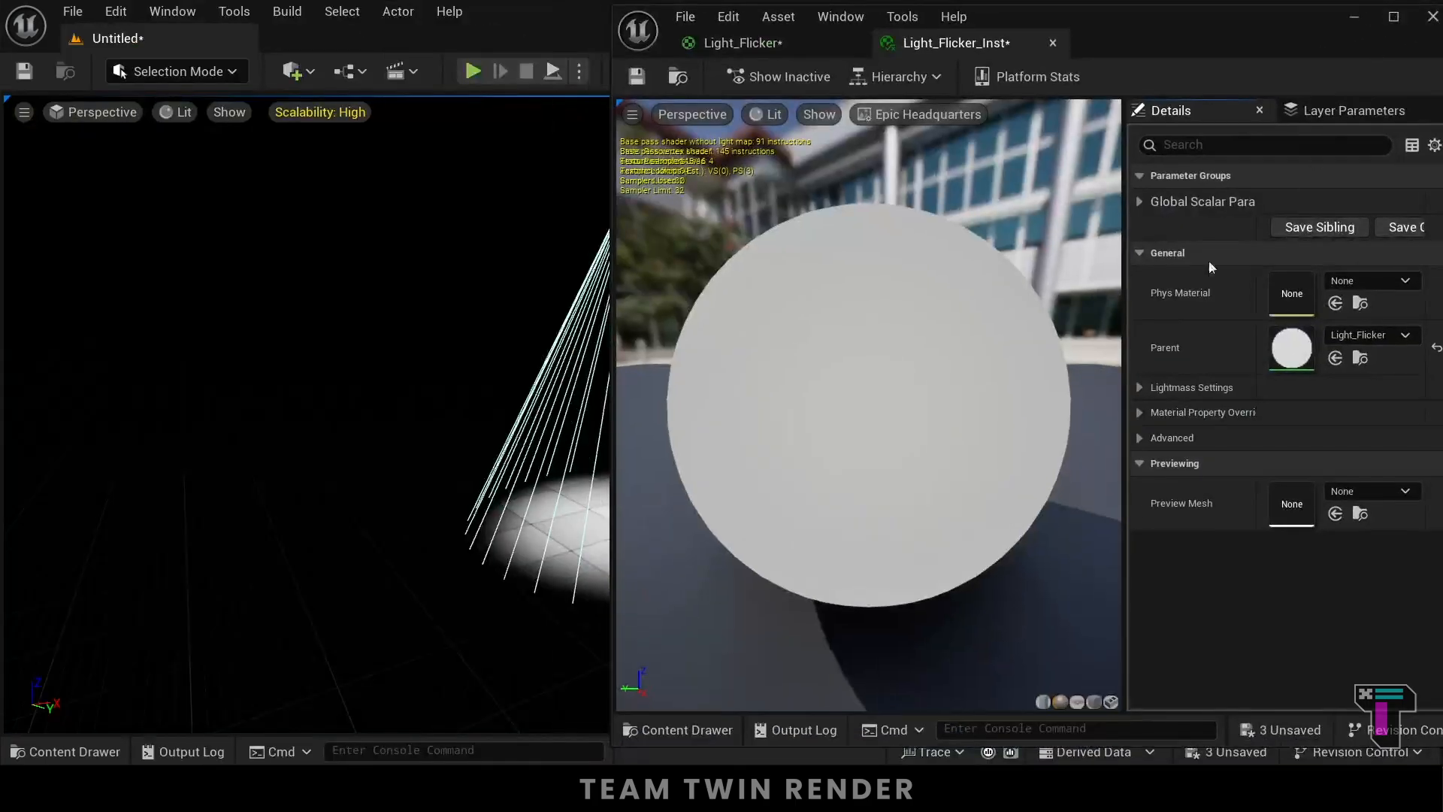
{"action": "right_click_drag", "start_coordinate": [427, 503], "coordinate": [472, 497]}
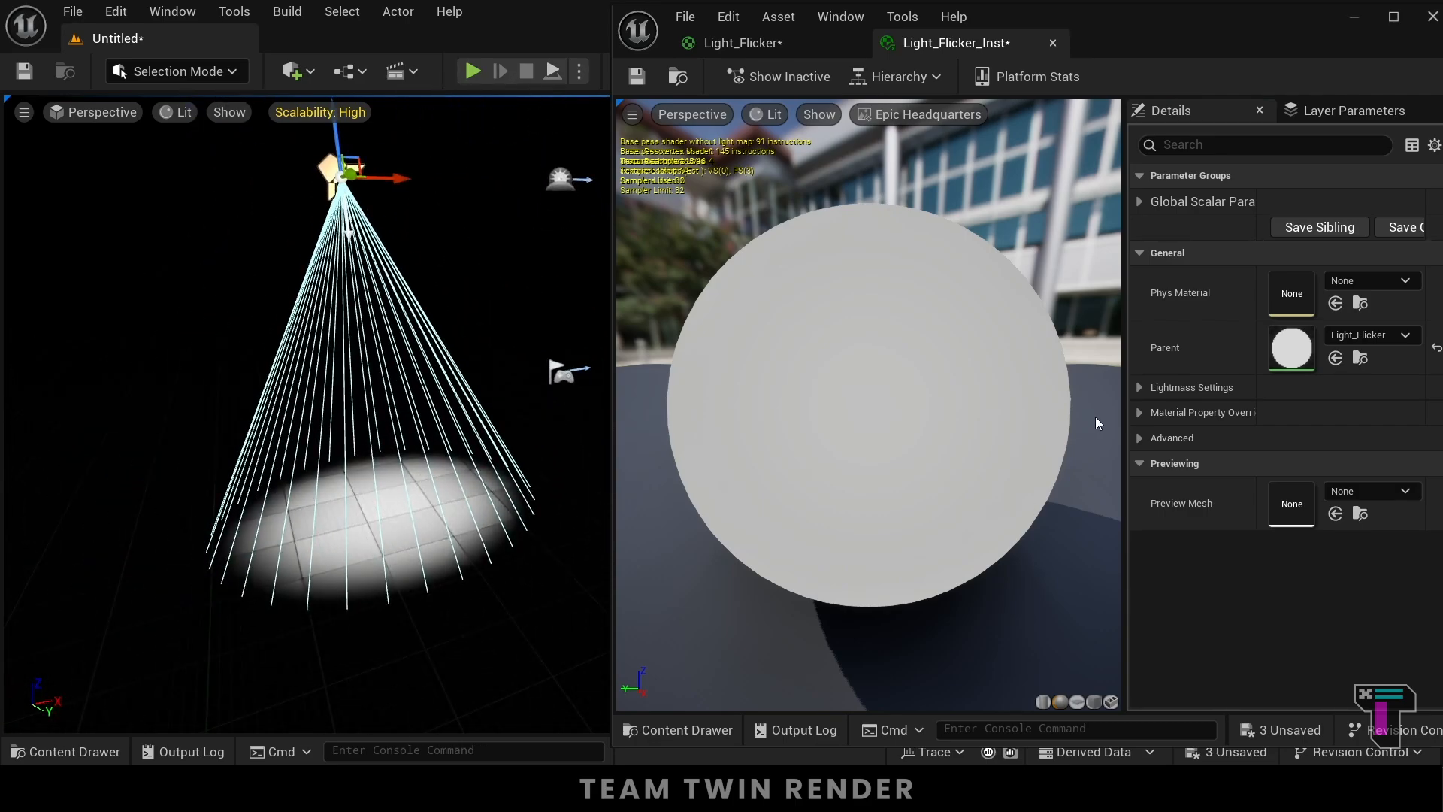
- Enable the Brightness and Flicker overrides among the instance's global scalar parameter values
{"action": "left_click", "coordinate": [1139, 200]}
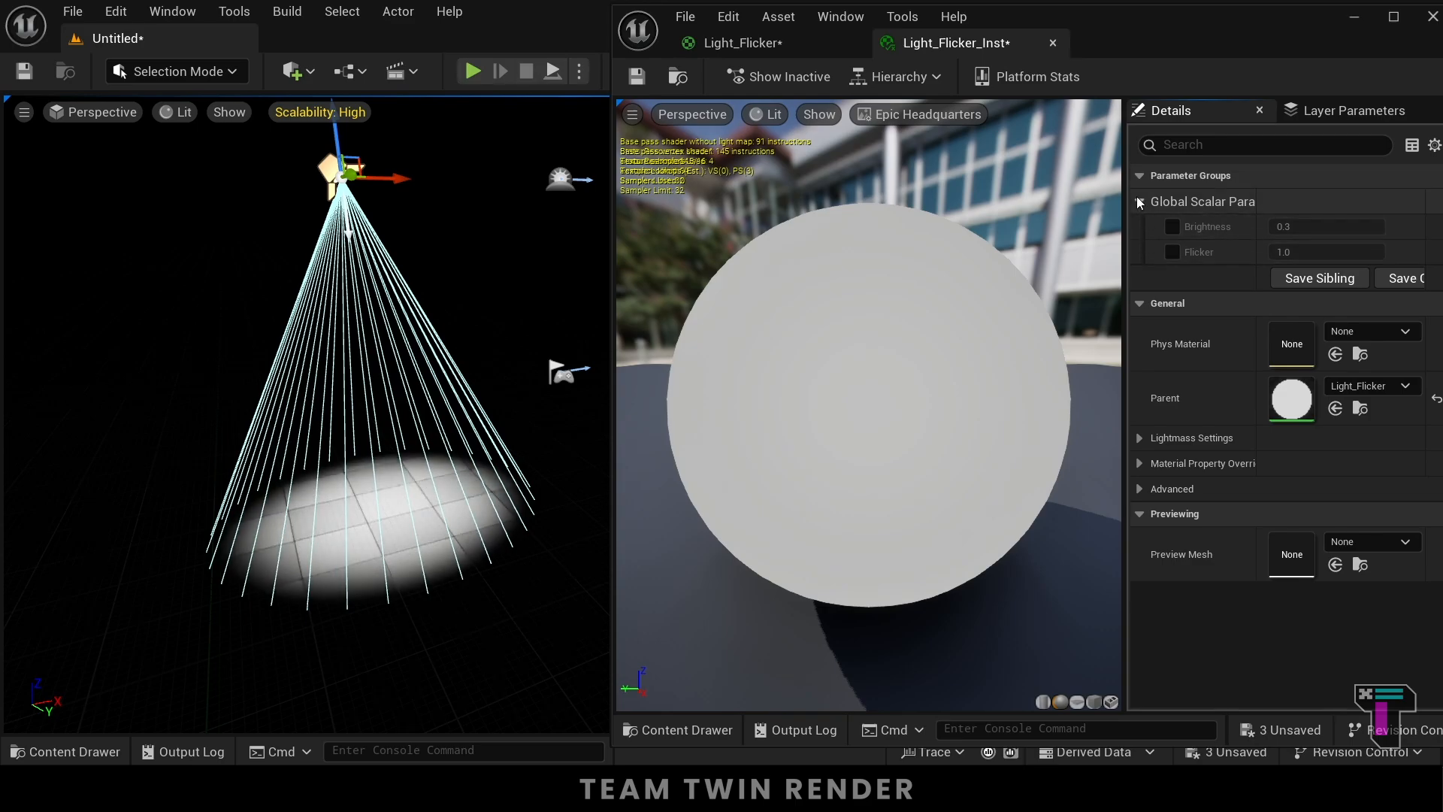
{"action": "left_click", "coordinate": [1139, 201]}
{"action": "left_click", "coordinate": [1138, 201]}
{"action": "left_click", "coordinate": [1171, 227]}
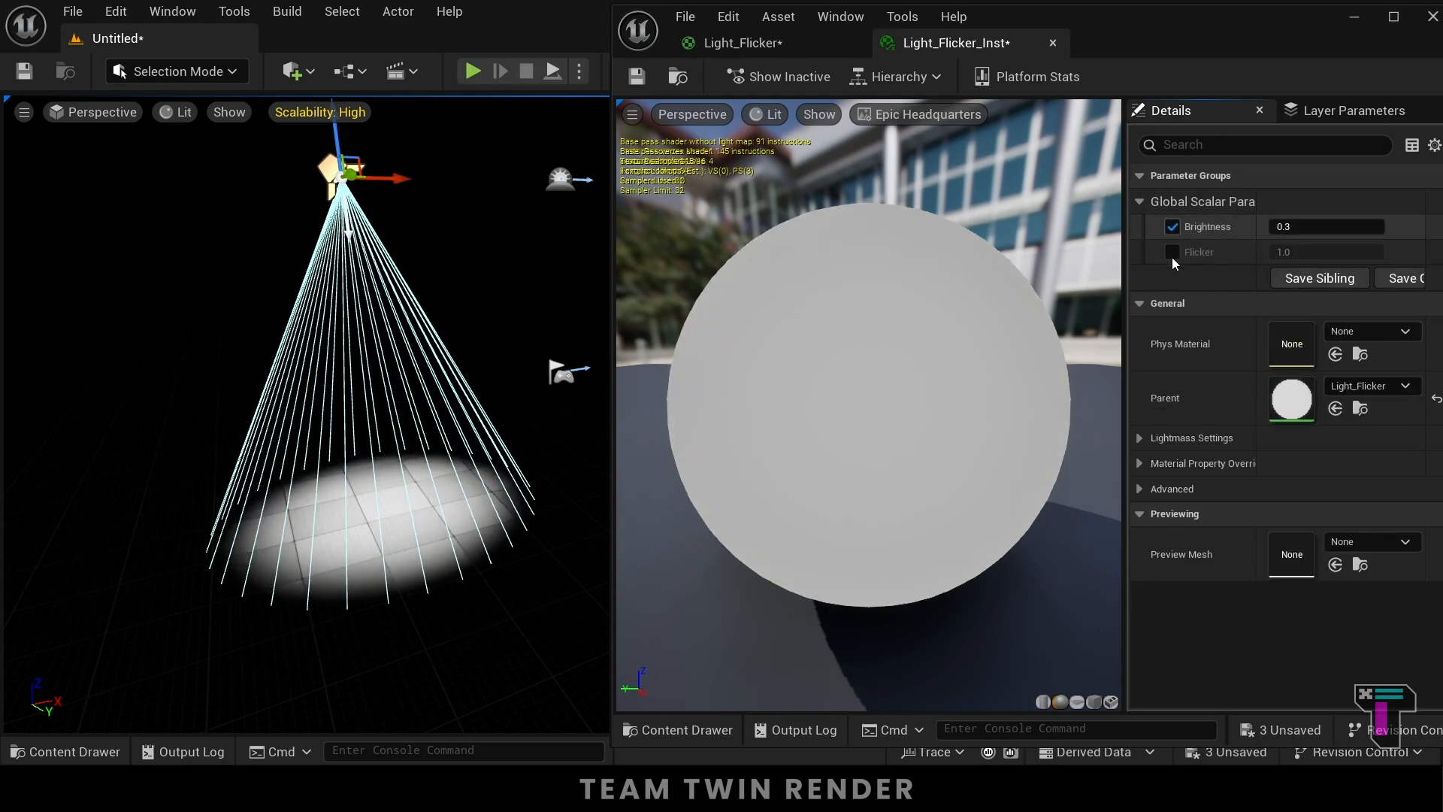
{"action": "left_click", "coordinate": [1171, 251]}
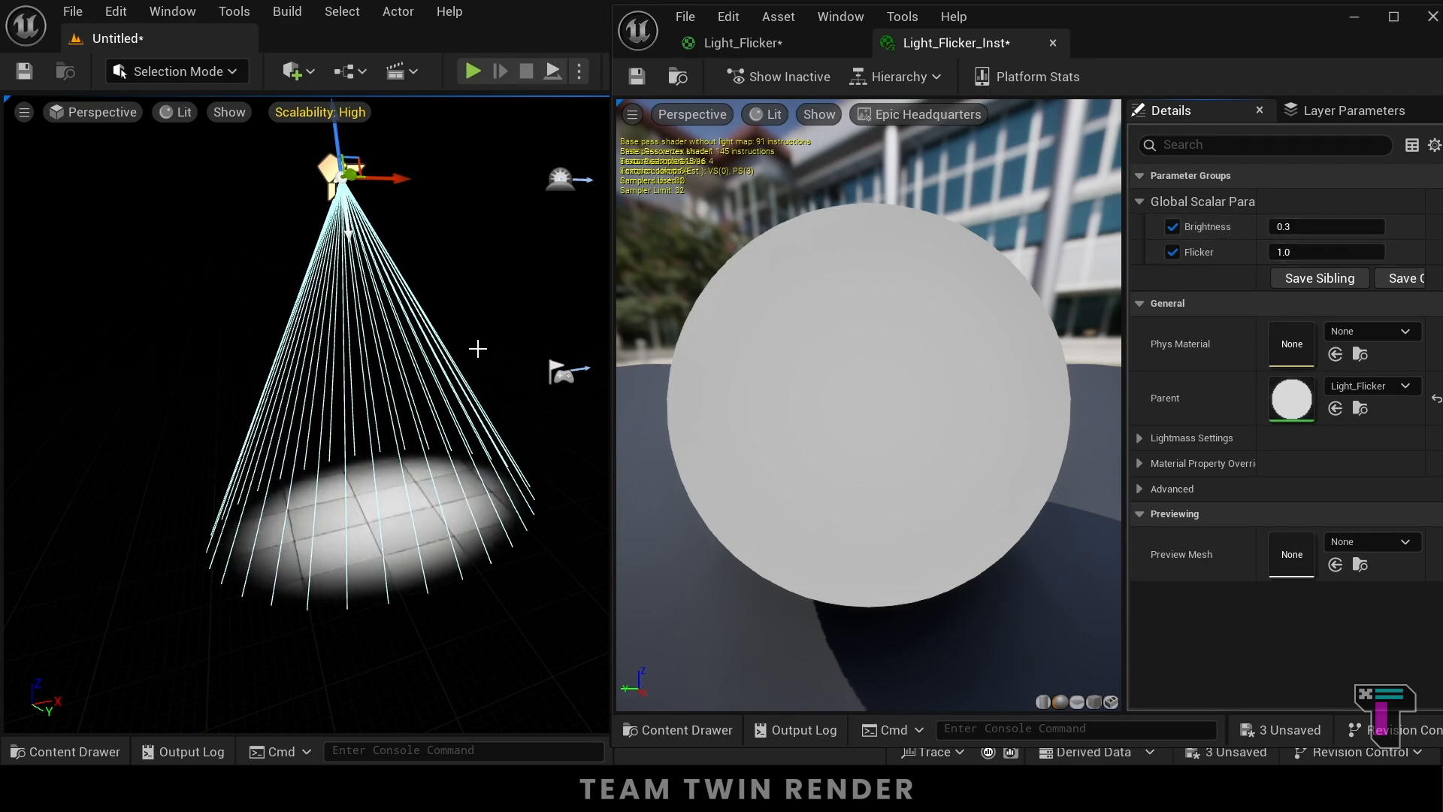
- Try Flicker values of 10, 2 and 7 in the material instance while watching the spot light
{"action": "mouse_move", "coordinate": [478, 348]}
{"action": "right_mouse_down"}
{"action": "mouse_move", "coordinate": [467, 319]}
{"action": "mouse_move", "coordinate": [465, 357]}
{"action": "mouse_move", "coordinate": [412, 357]}
{"action": "mouse_move", "coordinate": [451, 356]}
{"action": "mouse_move", "coordinate": [452, 341]}
{"action": "right_mouse_up"}
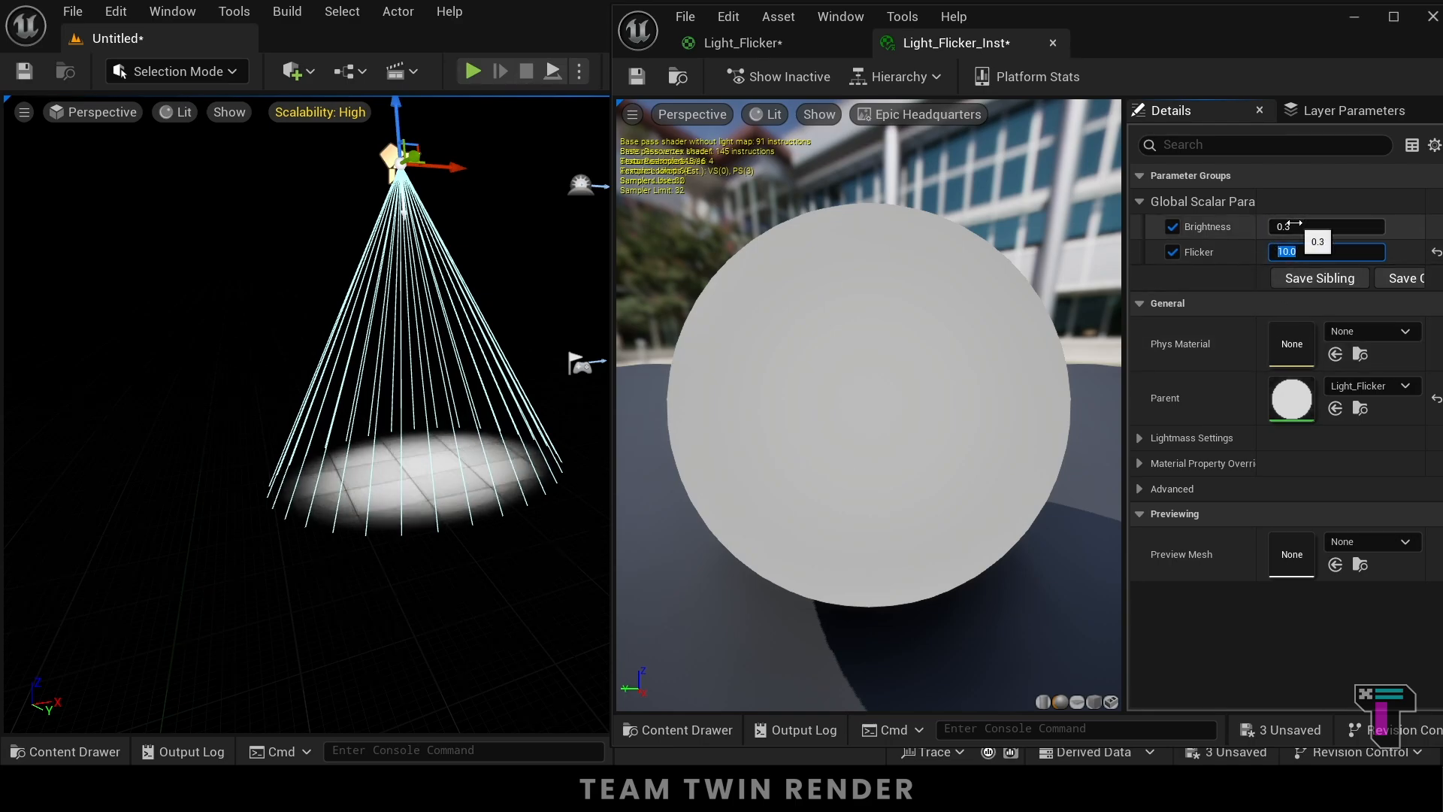
{"action": "type", "text": "2"}
{"action": "key", "text": "Return"}
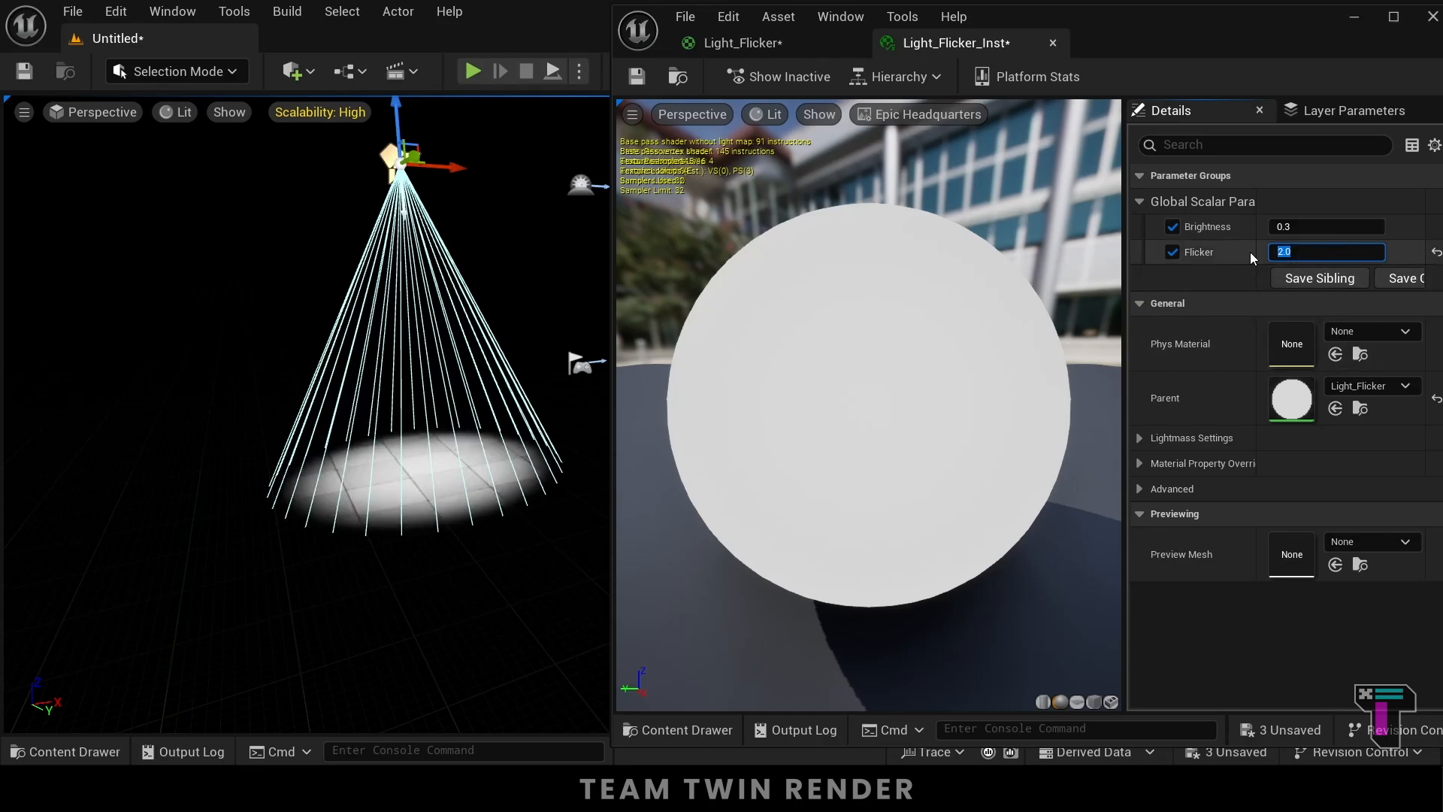
{"action": "type", "text": "7"}
{"action": "key", "text": "Return"}
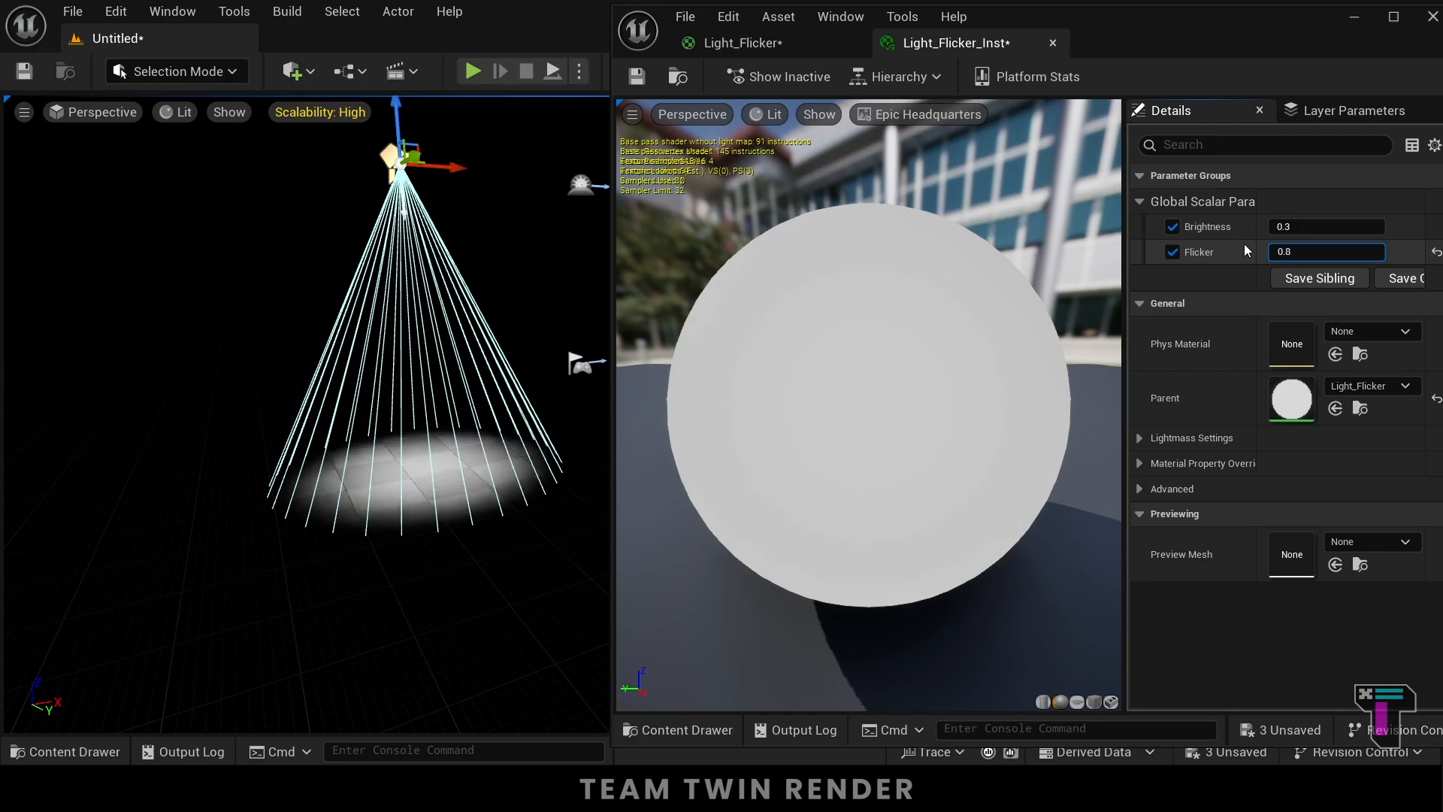
- Set the instance's Flicker to 0.8 and Brightness to 0.2, and check the flicker on the spot light
{"action": "type", "text": "8"}
{"action": "key", "text": "Return"}
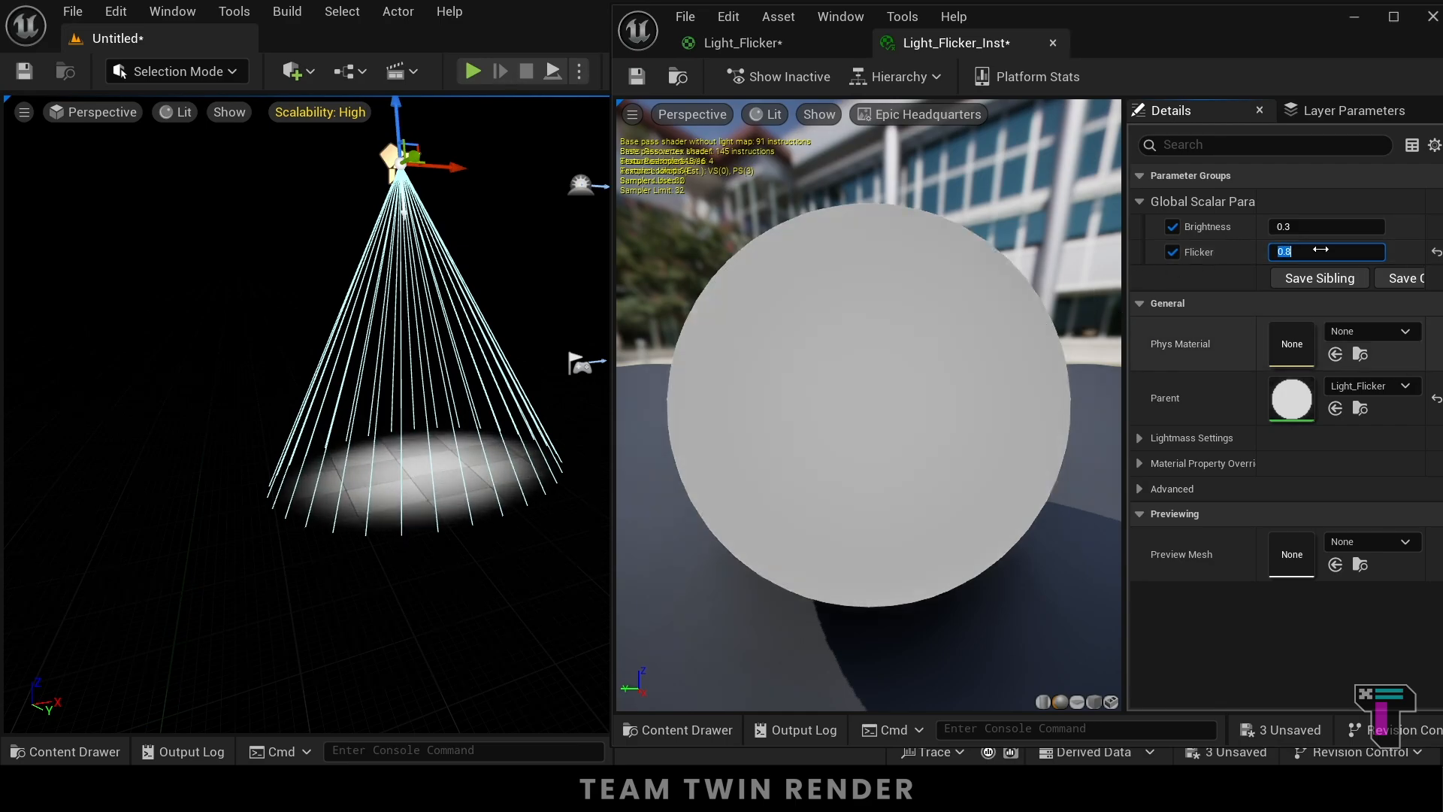
{"action": "left_click", "coordinate": [1286, 227]}
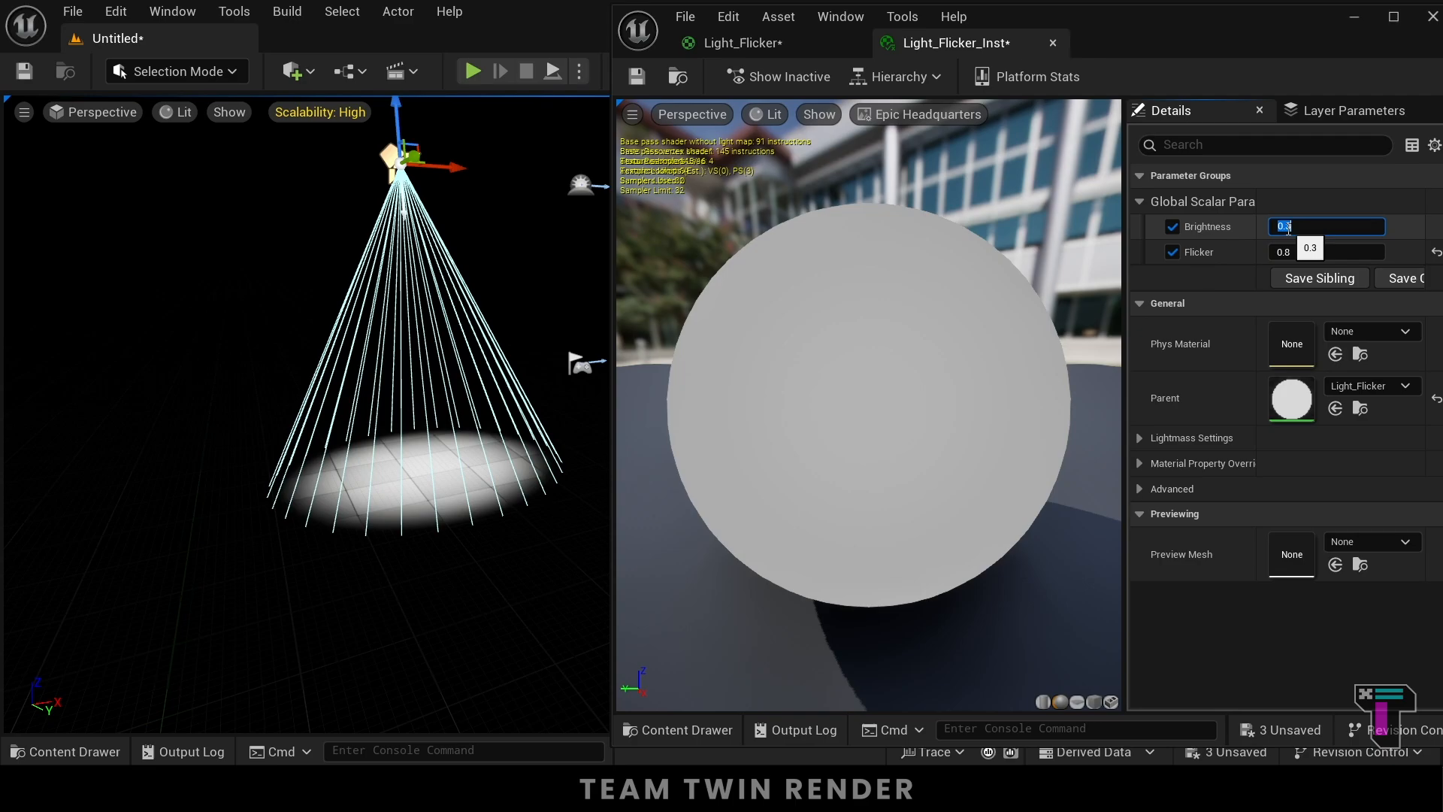
{"action": "type", "text": "0."}
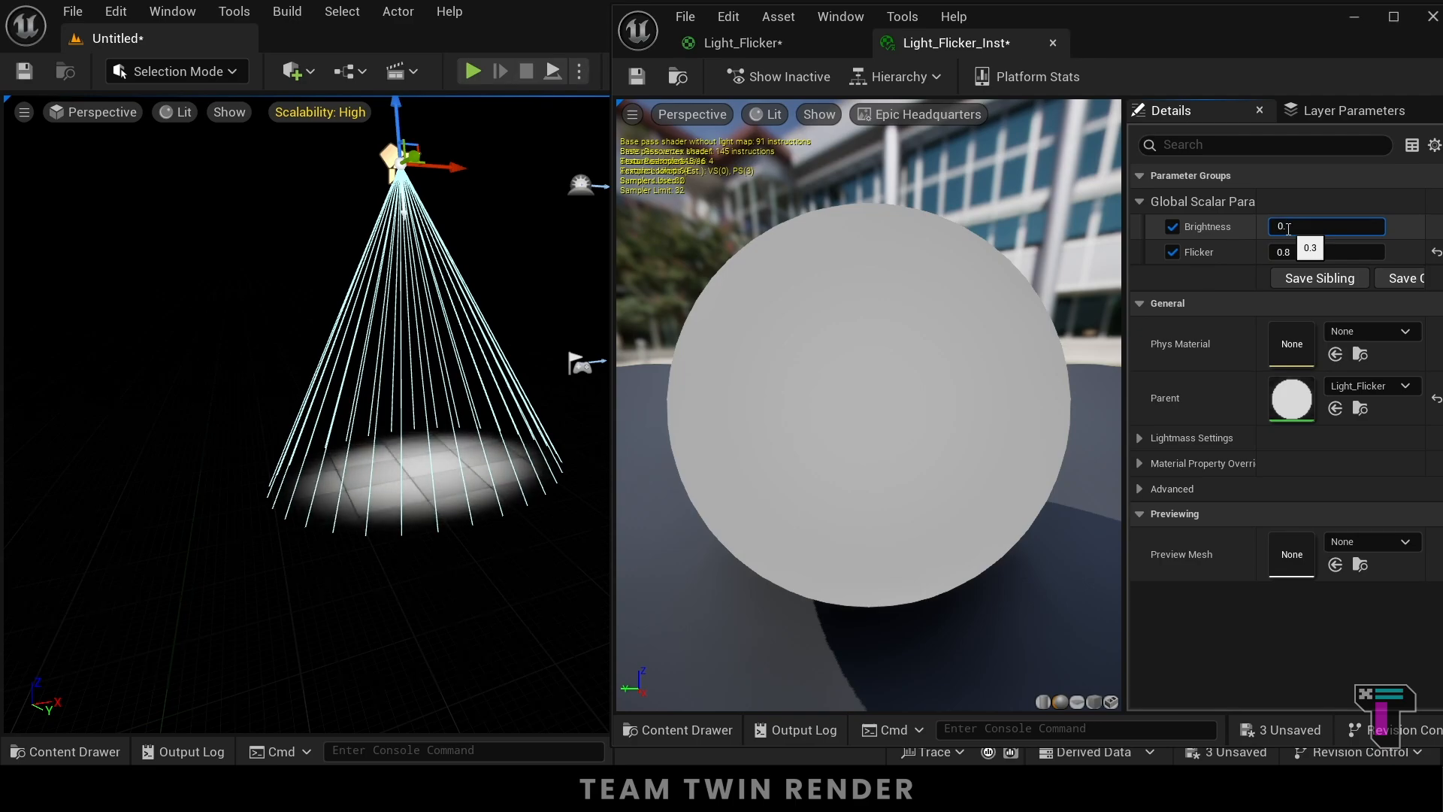
{"action": "type", "text": "2"}
{"action": "key", "text": "Return"}
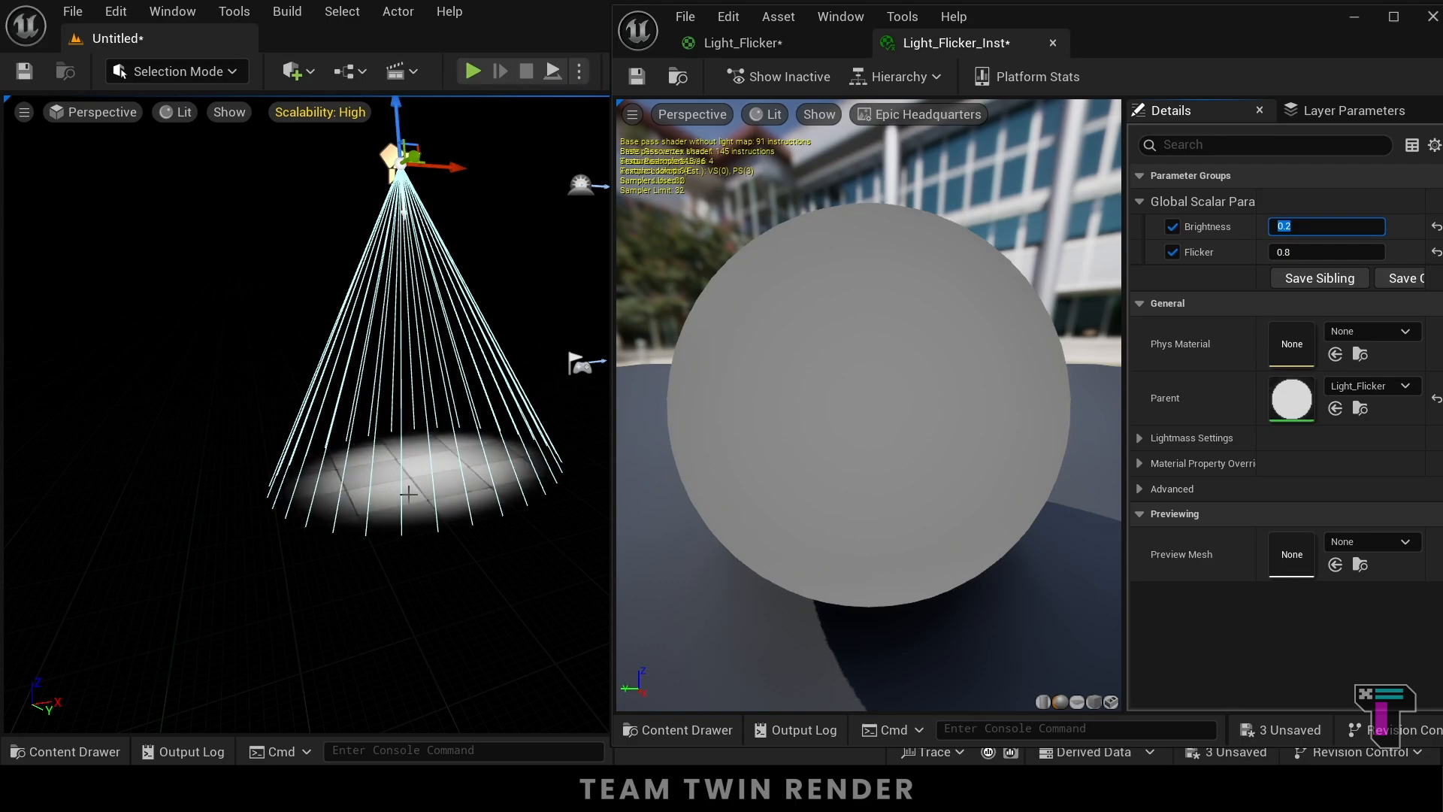
{"action": "mouse_move", "coordinate": [432, 515]}
{"action": "right_mouse_down"}
{"action": "mouse_move", "coordinate": [450, 515]}
{"action": "mouse_move", "coordinate": [412, 515]}
{"action": "mouse_move", "coordinate": [426, 514]}
{"action": "right_mouse_up"}
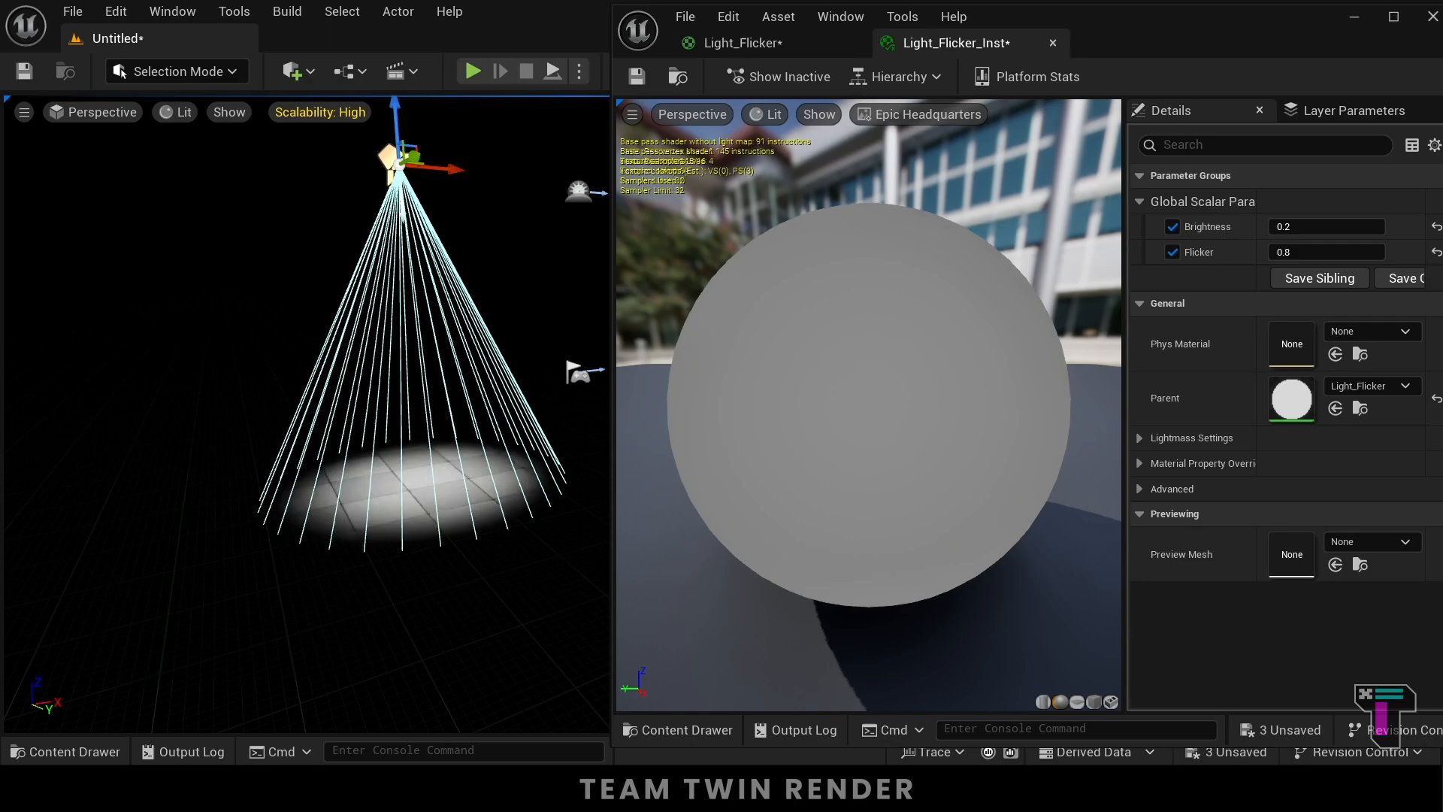
{"action": "right_click_drag", "start_coordinate": [426, 514], "coordinate": [424, 514]}
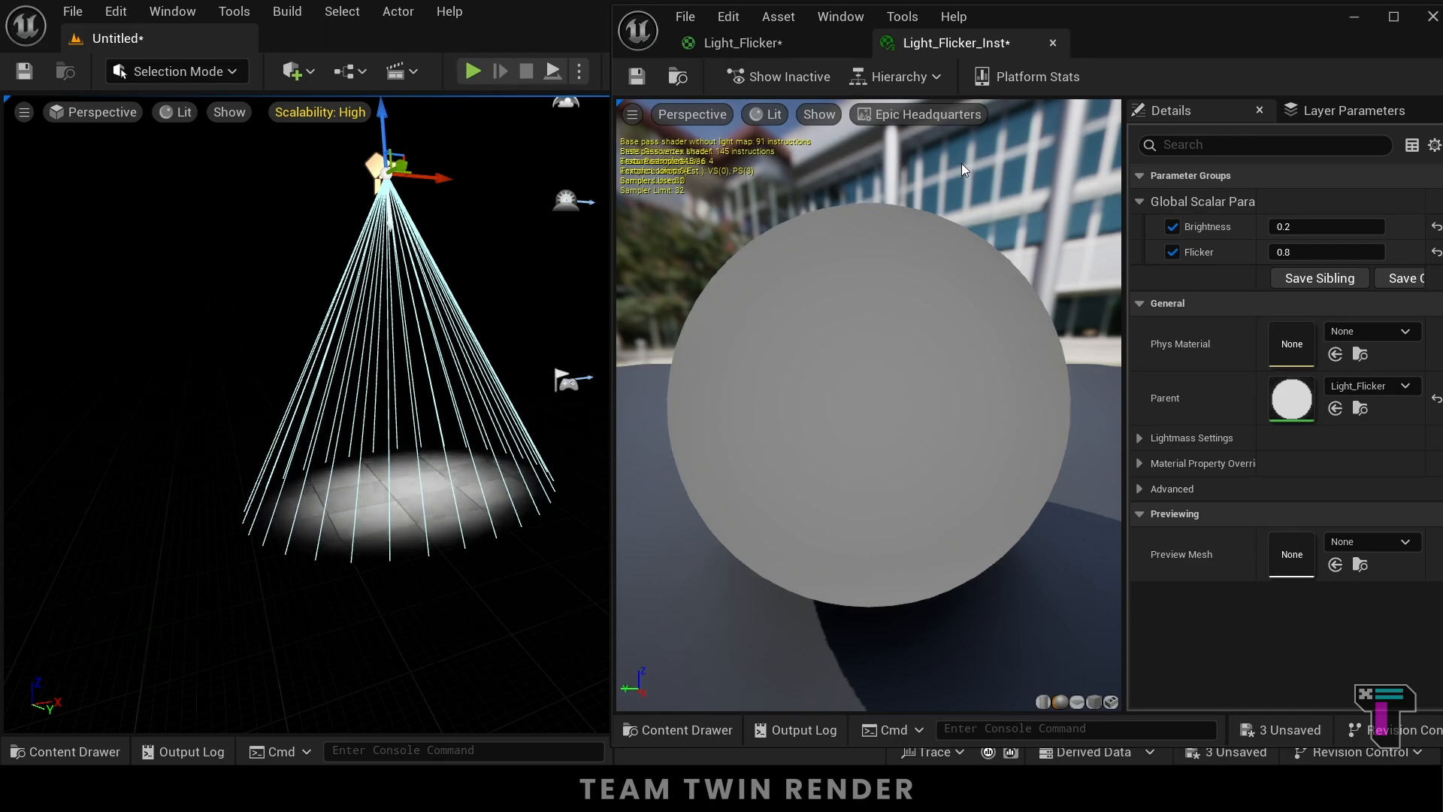
- Hide the material instance window and add a point light to the level near the spot light
{"action": "left_click", "coordinate": [1355, 20]}
{"action": "mouse_move", "coordinate": [706, 417]}
{"action": "right_mouse_down"}
{"action": "mouse_move", "coordinate": [655, 406]}
{"action": "mouse_move", "coordinate": [684, 406]}
{"action": "right_mouse_up"}
{"action": "key", "text": "s"}
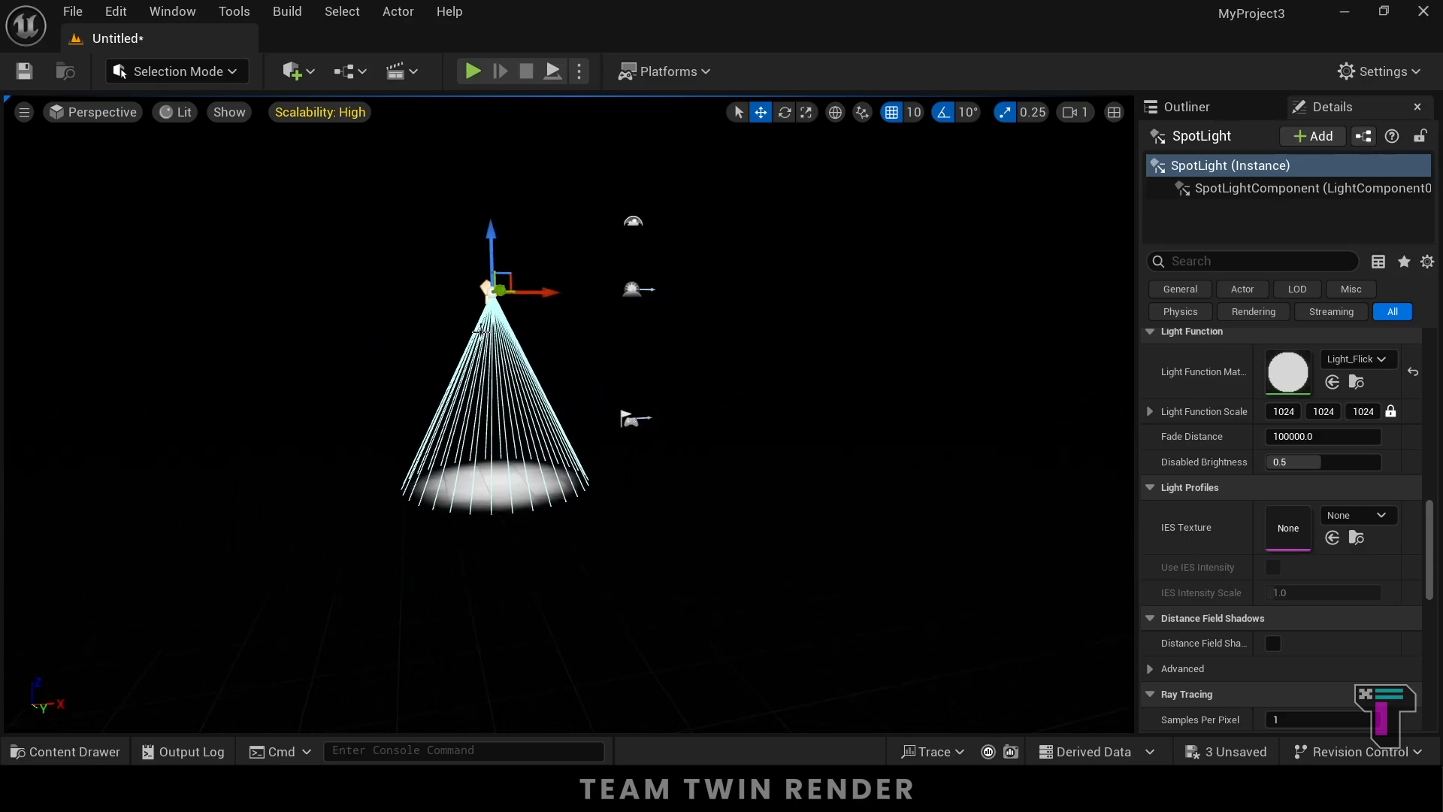
{"action": "left_click", "coordinate": [306, 73]}
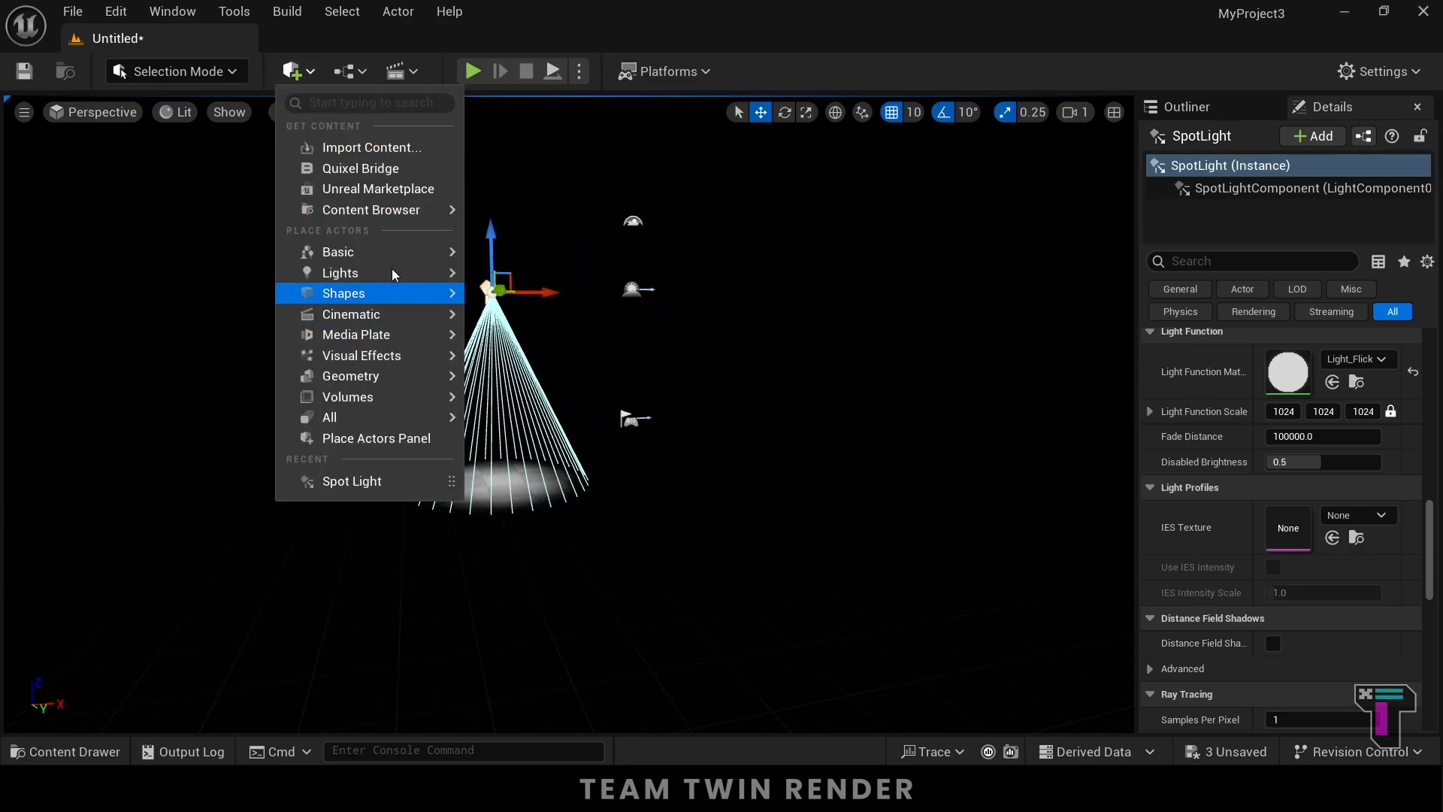
{"action": "mouse_move", "coordinate": [390, 270]}
{"action": "right_click_drag", "start_coordinate": [676, 398], "coordinate": [648, 390]}
{"action": "left_click", "coordinate": [305, 74]}
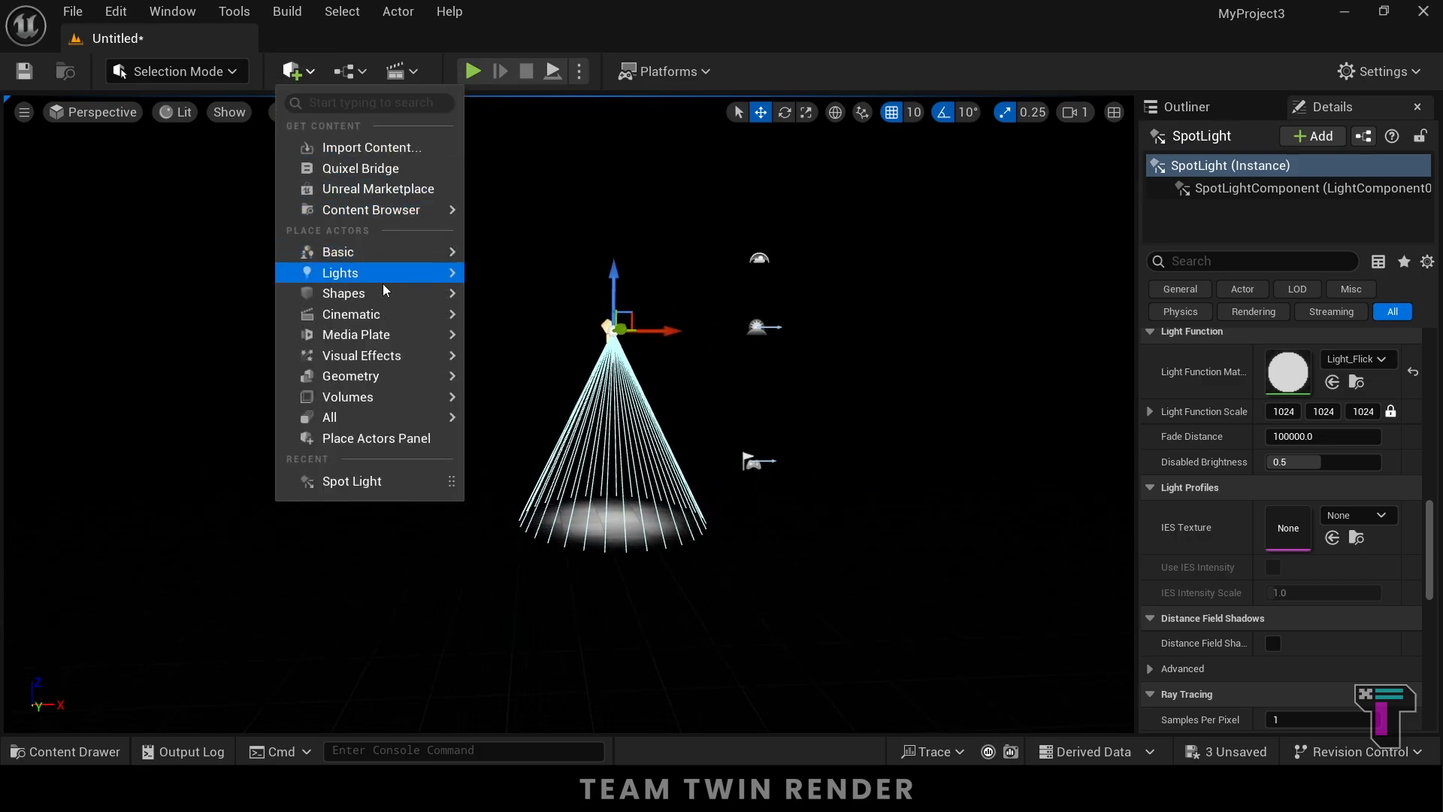
{"action": "mouse_move", "coordinate": [388, 272]}
{"action": "left_click", "coordinate": [558, 306]}
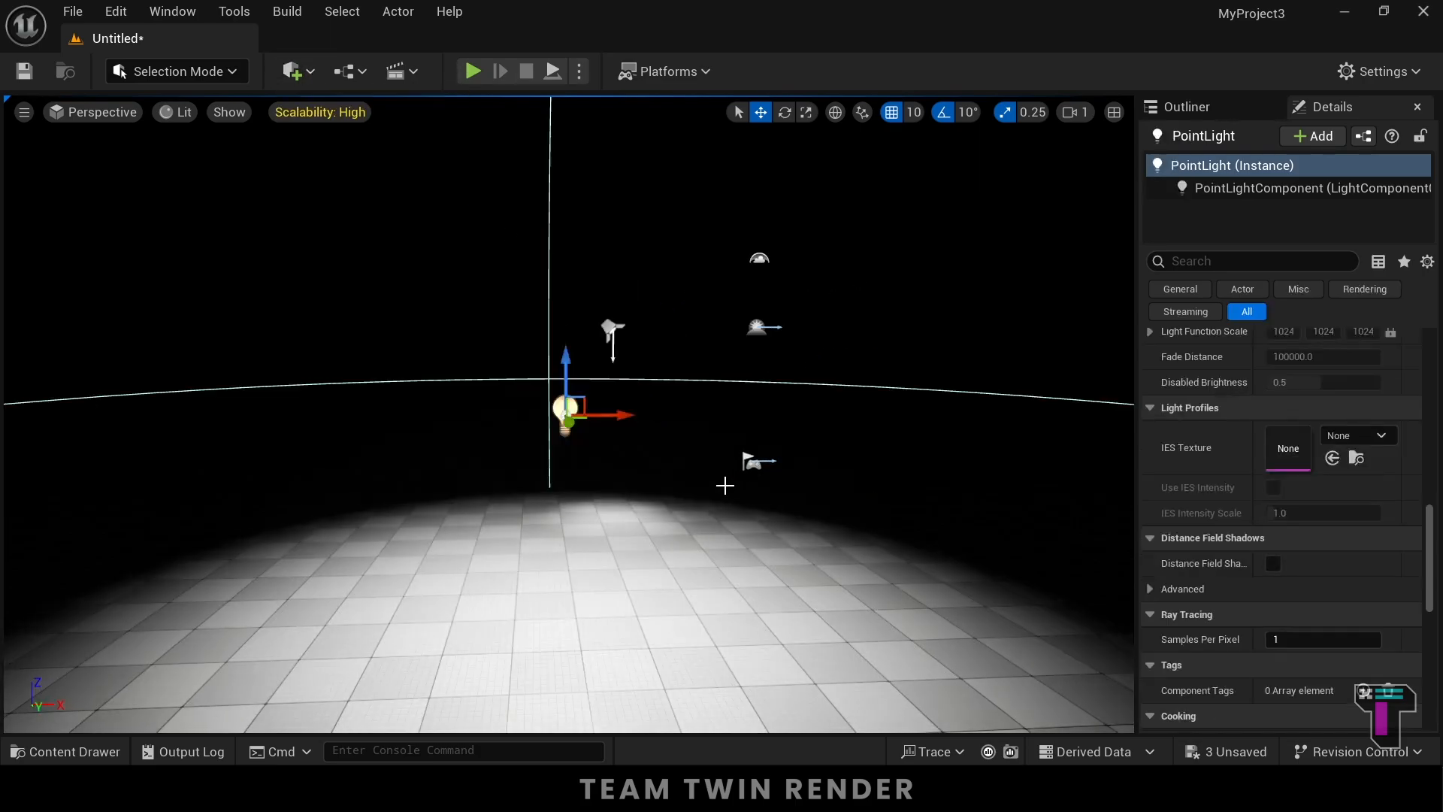
- Move the point light along the X axis, farther away from the spot light, and keep it selected
{"action": "left_click_drag", "start_coordinate": [621, 411], "coordinate": [376, 404]}
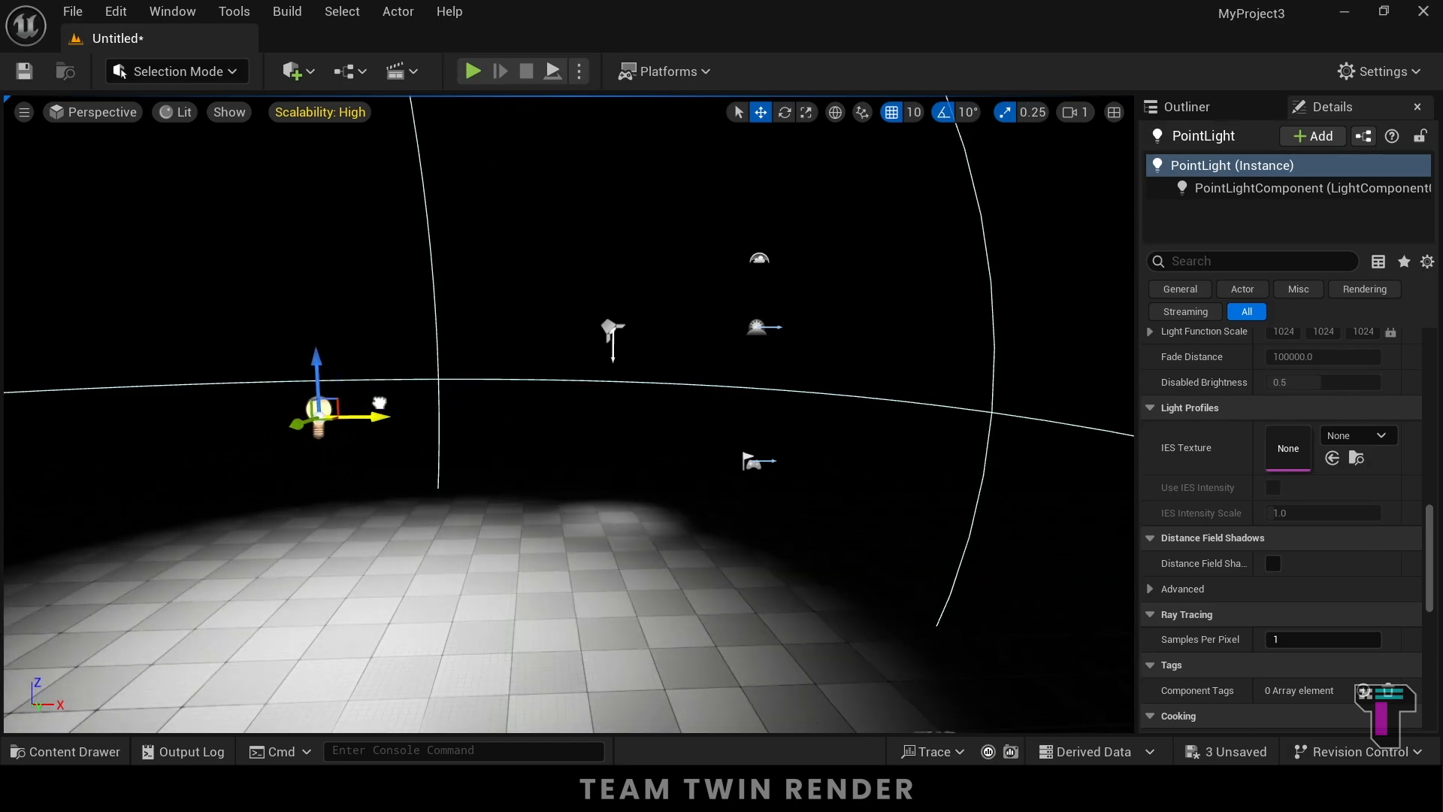
{"action": "left_click", "coordinate": [609, 331]}
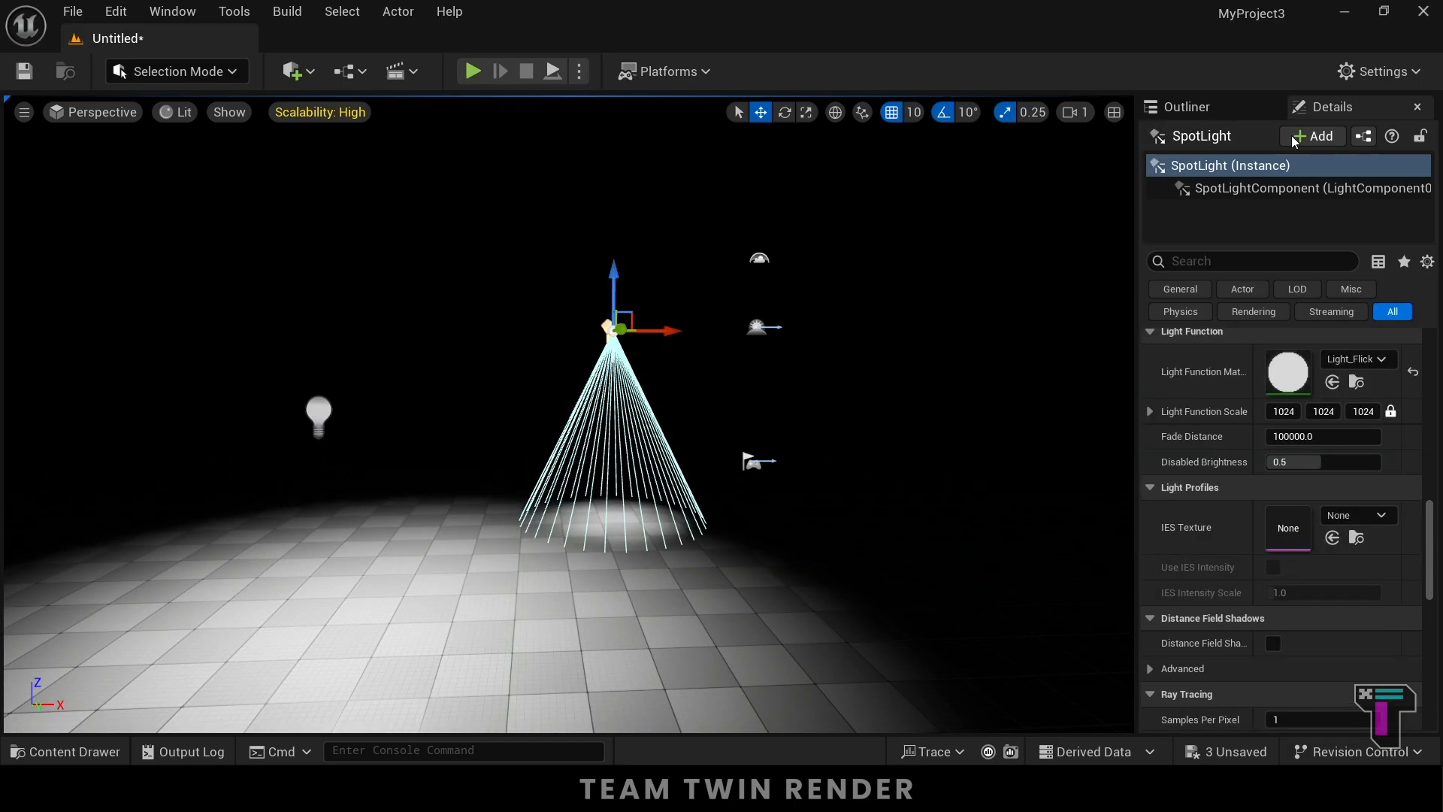
{"action": "left_click", "coordinate": [314, 409]}
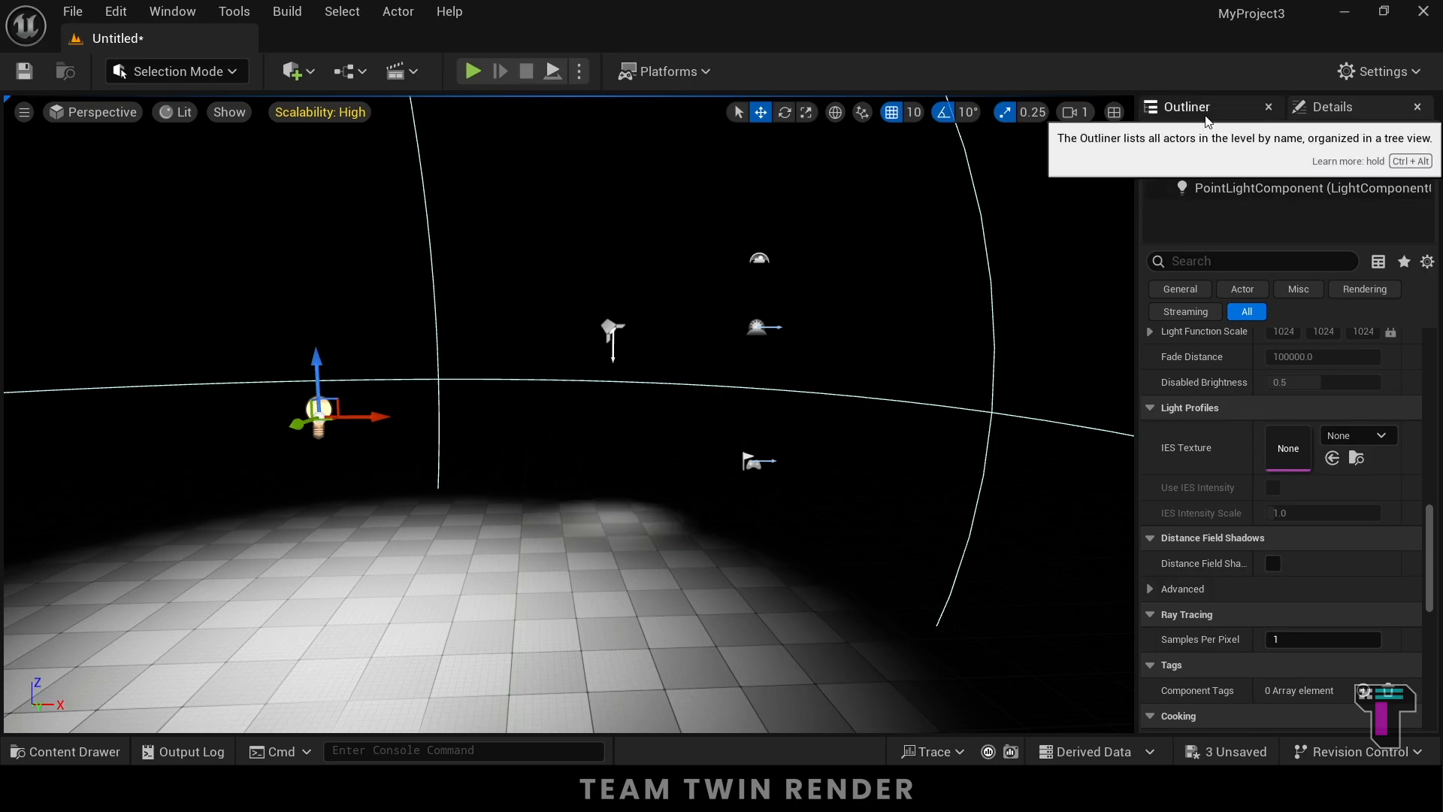
- Reduce the point light's attenuation radius so that it lights only a small circle of the floor
{"action": "scroll", "coordinate": [1307, 500], "scroll_direction": "up", "scroll_amount": 10}
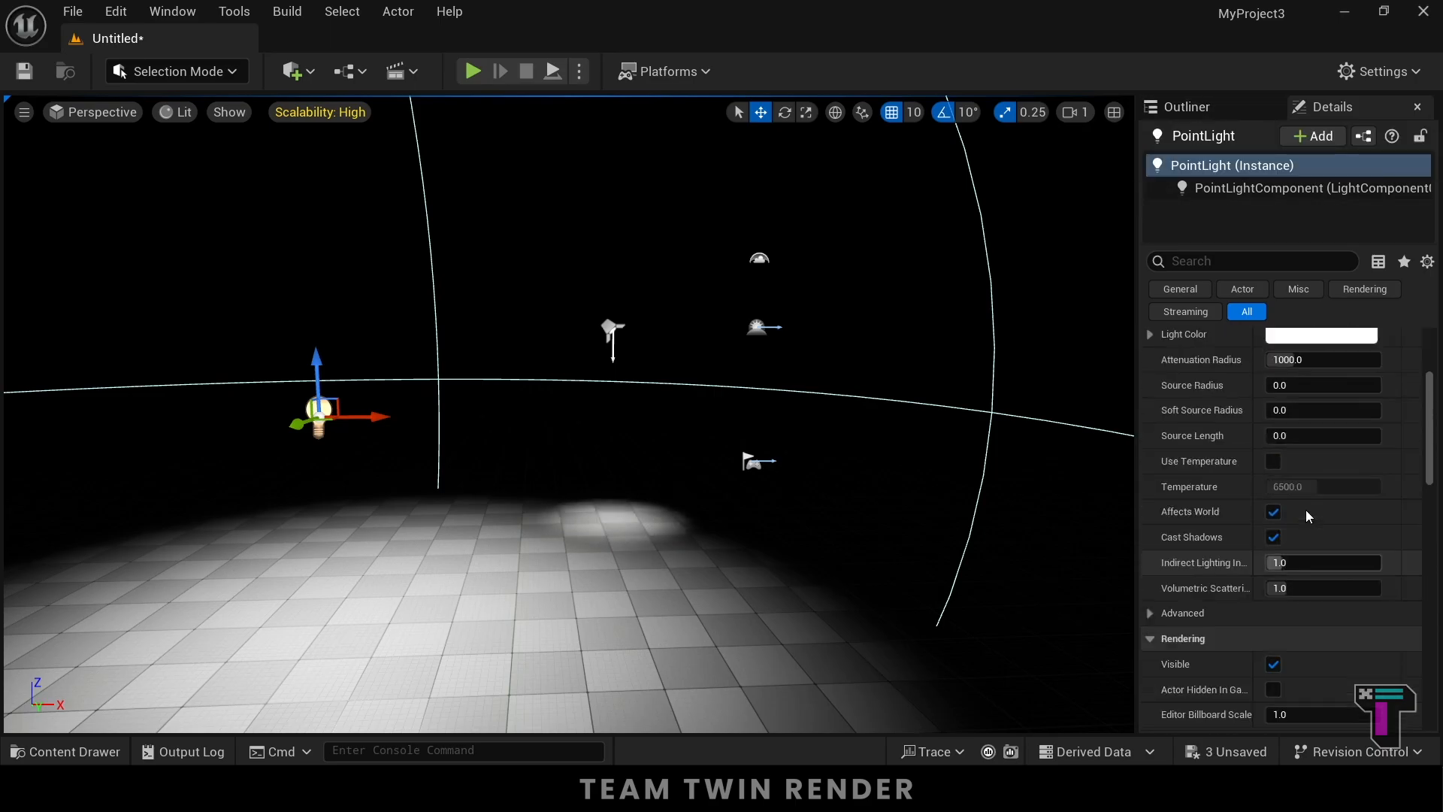
{"action": "scroll", "coordinate": [1305, 510], "scroll_direction": "up", "scroll_amount": 5}
{"action": "left_click_drag", "start_coordinate": [1296, 540], "coordinate": [1261, 540]}
- Assign Light_Flicker_Inst as the point light's light function material
{"action": "scroll", "coordinate": [1307, 639], "scroll_direction": "down", "scroll_amount": 5}
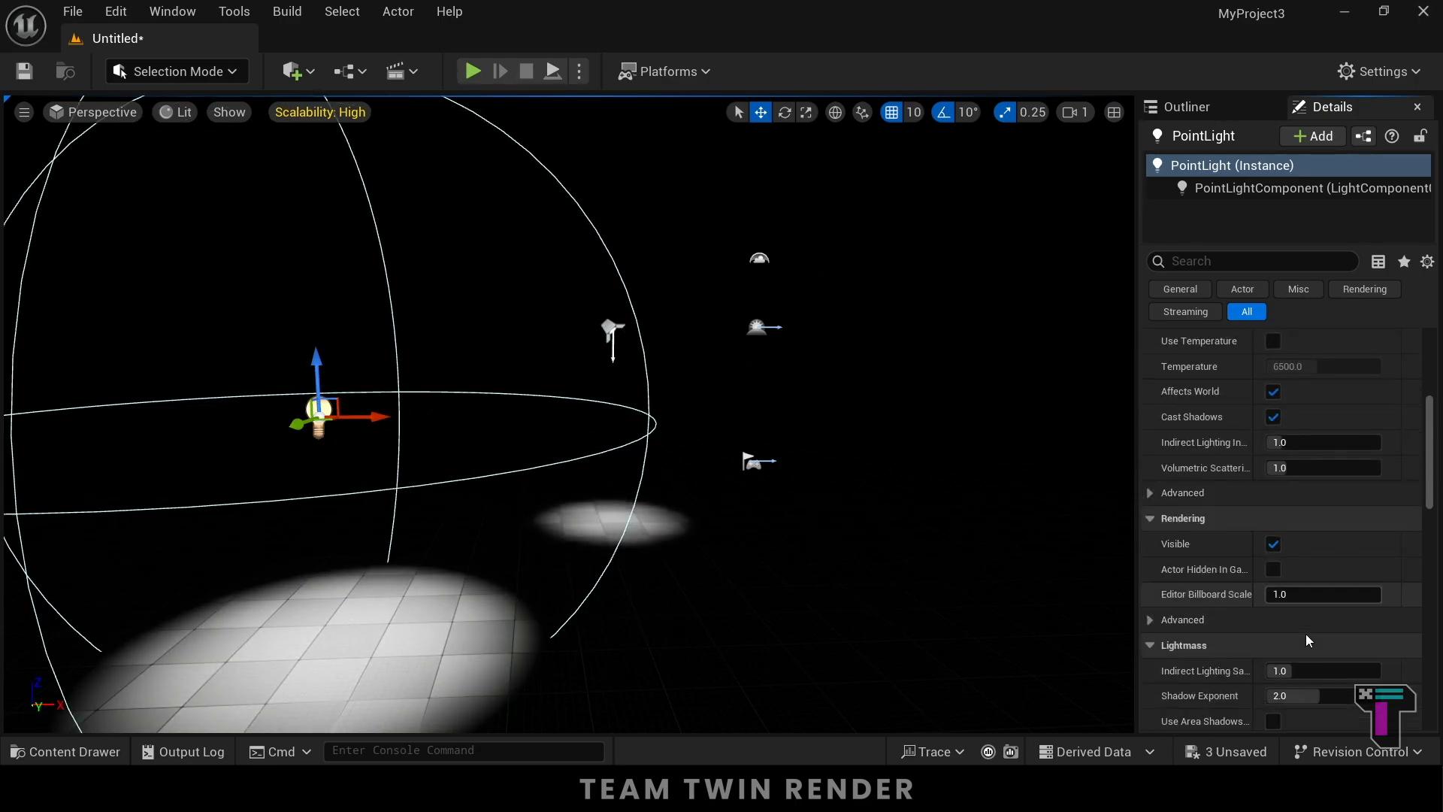
{"action": "scroll", "coordinate": [1308, 640], "scroll_direction": "down", "scroll_amount": 8}
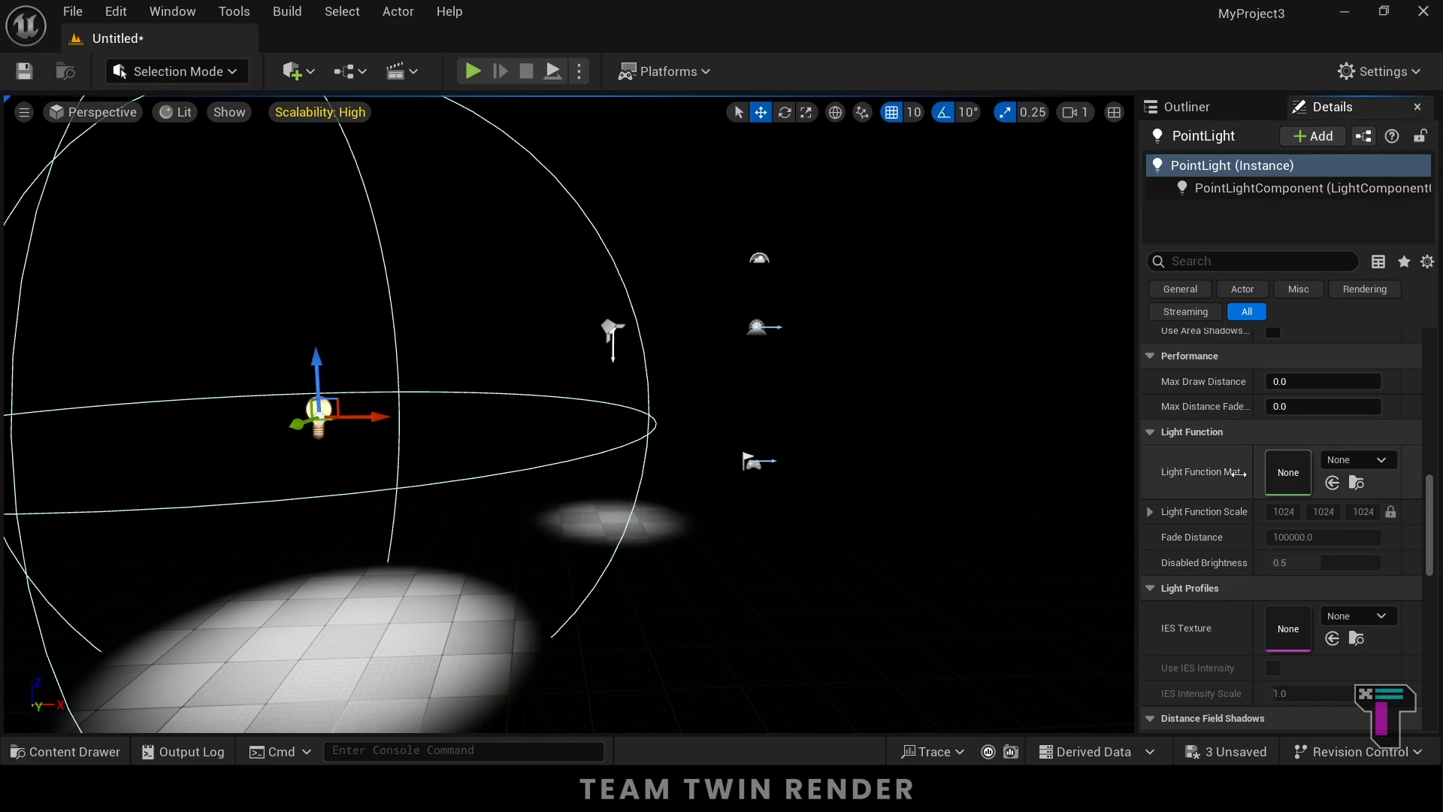
{"action": "scroll", "coordinate": [1239, 473], "scroll_direction": "down", "scroll_amount": 1}
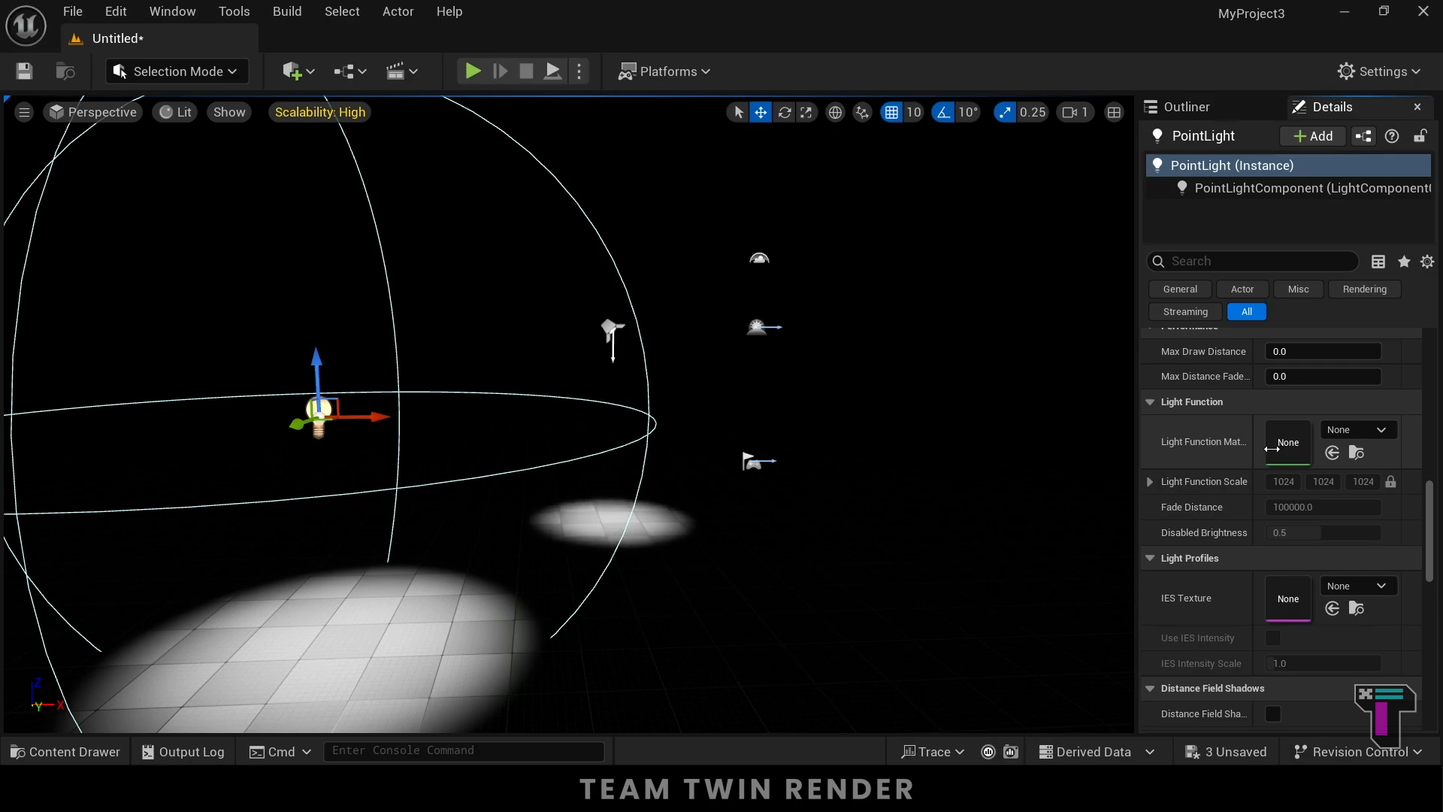
{"action": "left_click", "coordinate": [1365, 431]}
{"action": "left_click", "coordinate": [1169, 543]}
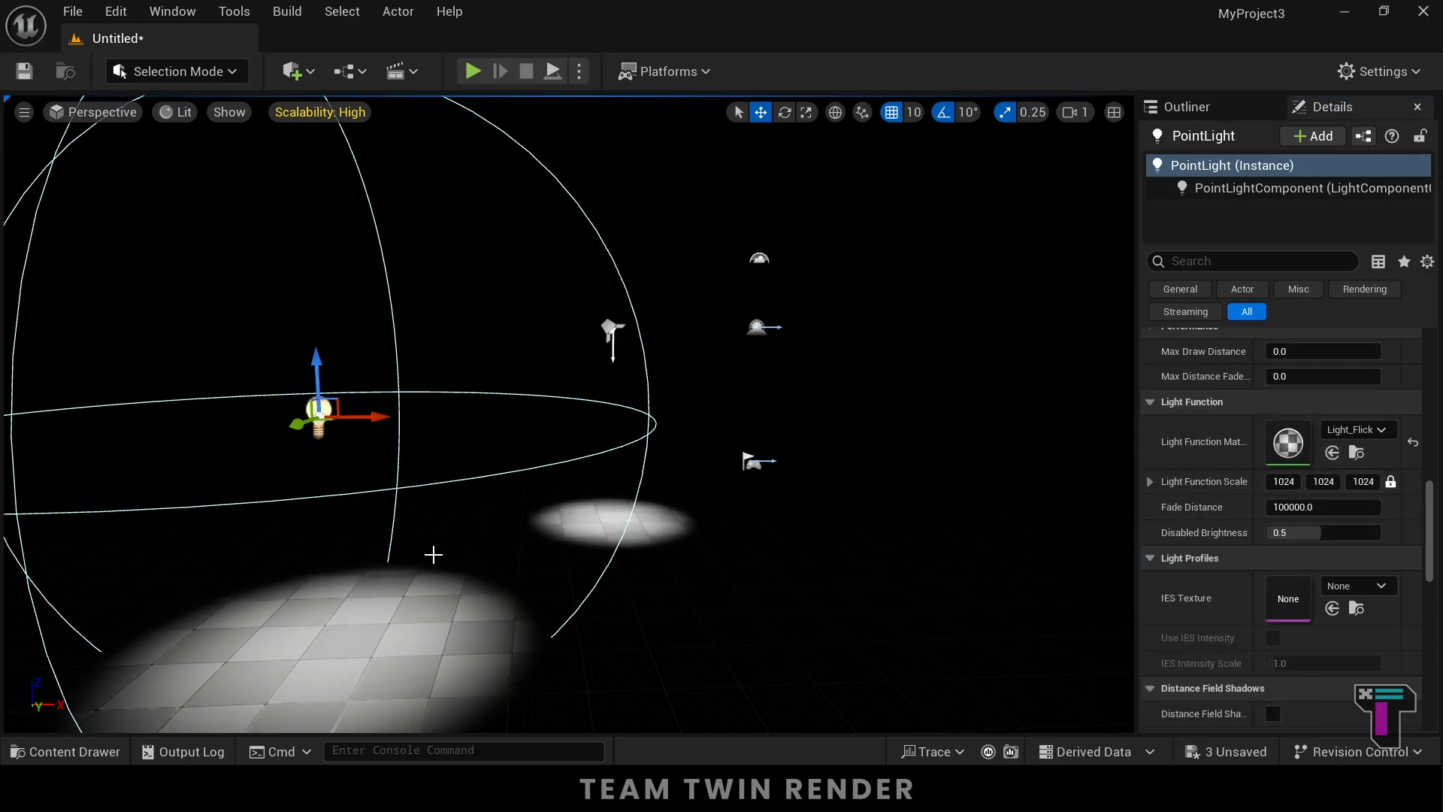
- Add a rect light to the level beside the point light and rotate it to shine straight down onto the floor
{"action": "key", "text": "f"}
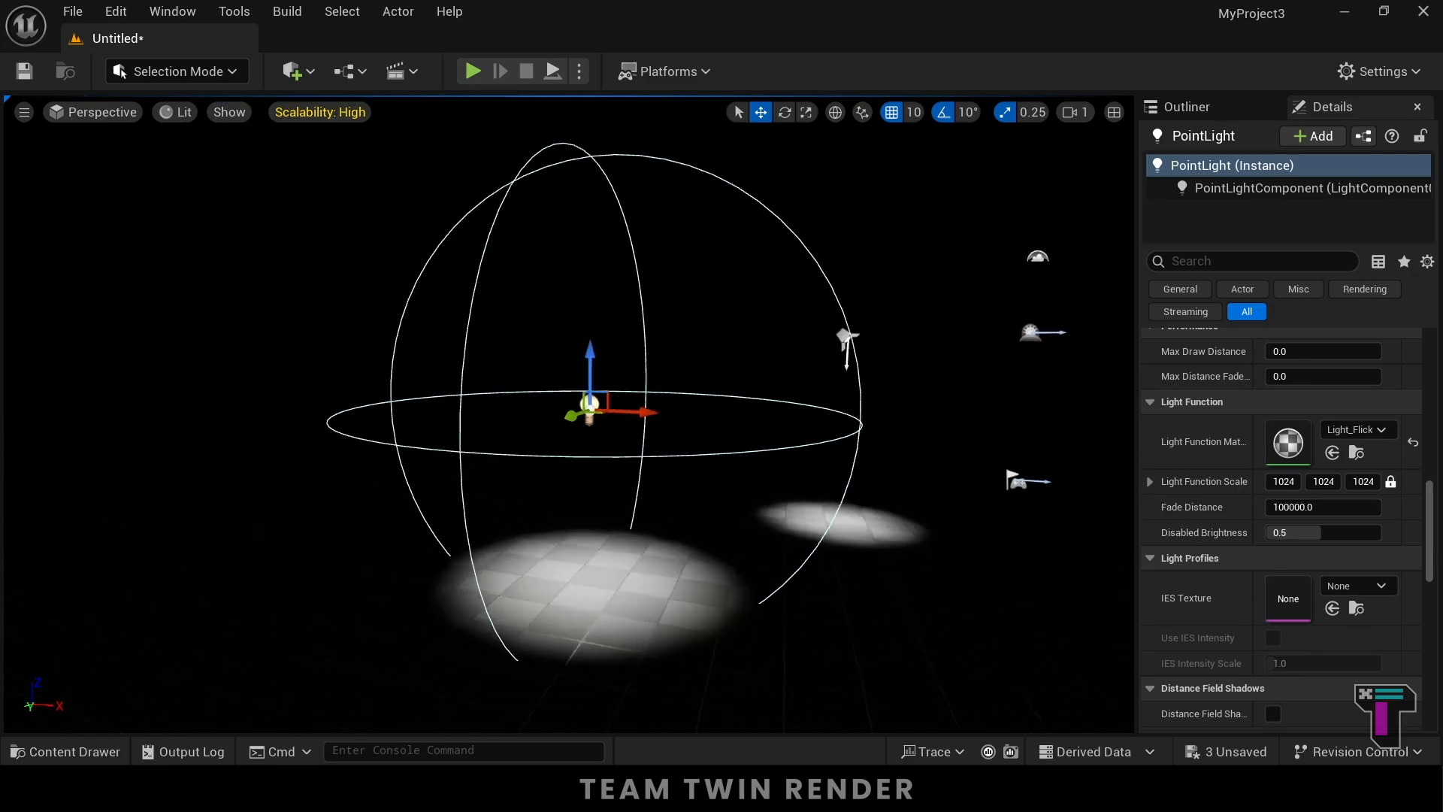
{"action": "key", "text": "s"}
{"action": "right_click_drag", "start_coordinate": [318, 178], "coordinate": [270, 181]}
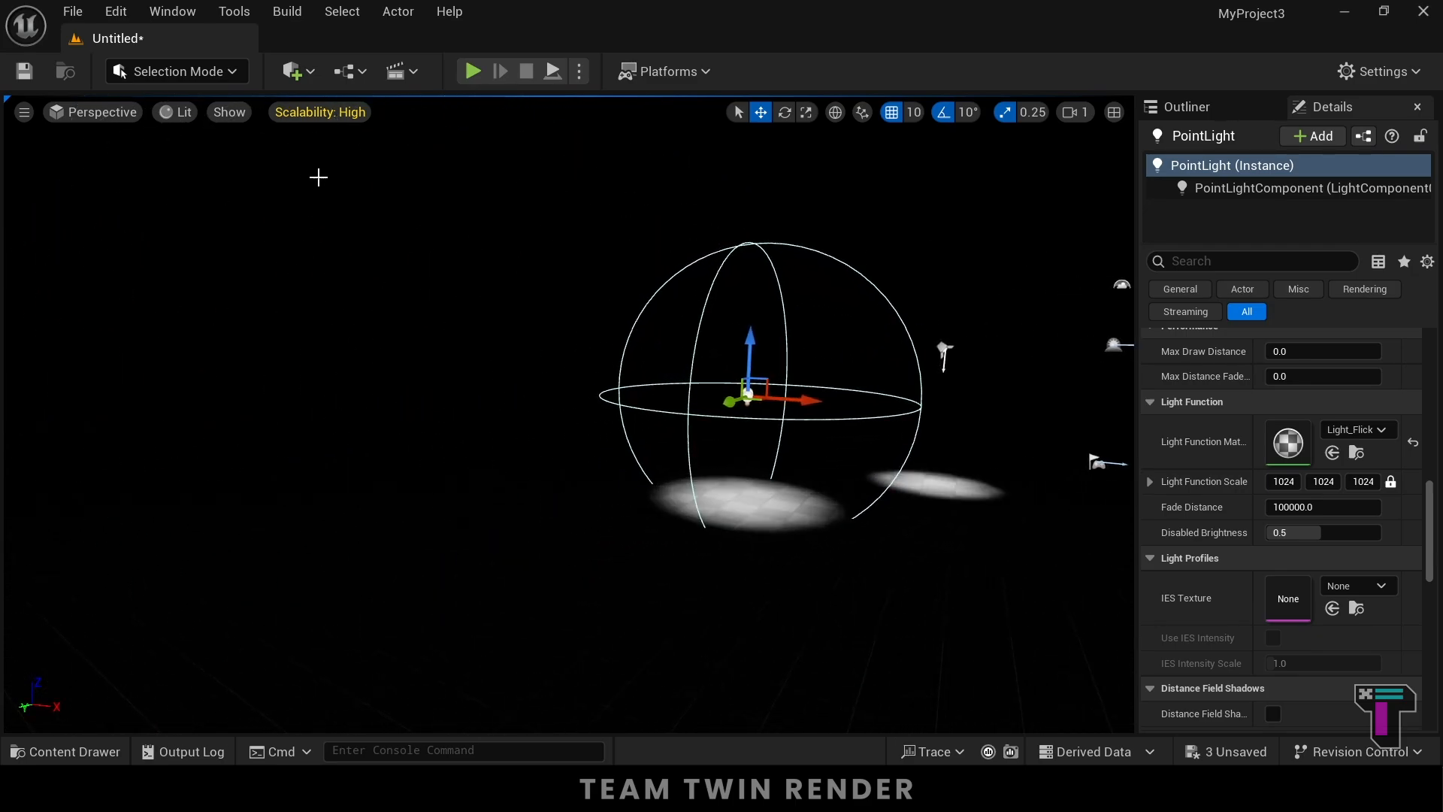
{"action": "left_click", "coordinate": [292, 71]}
{"action": "mouse_move", "coordinate": [340, 273]}
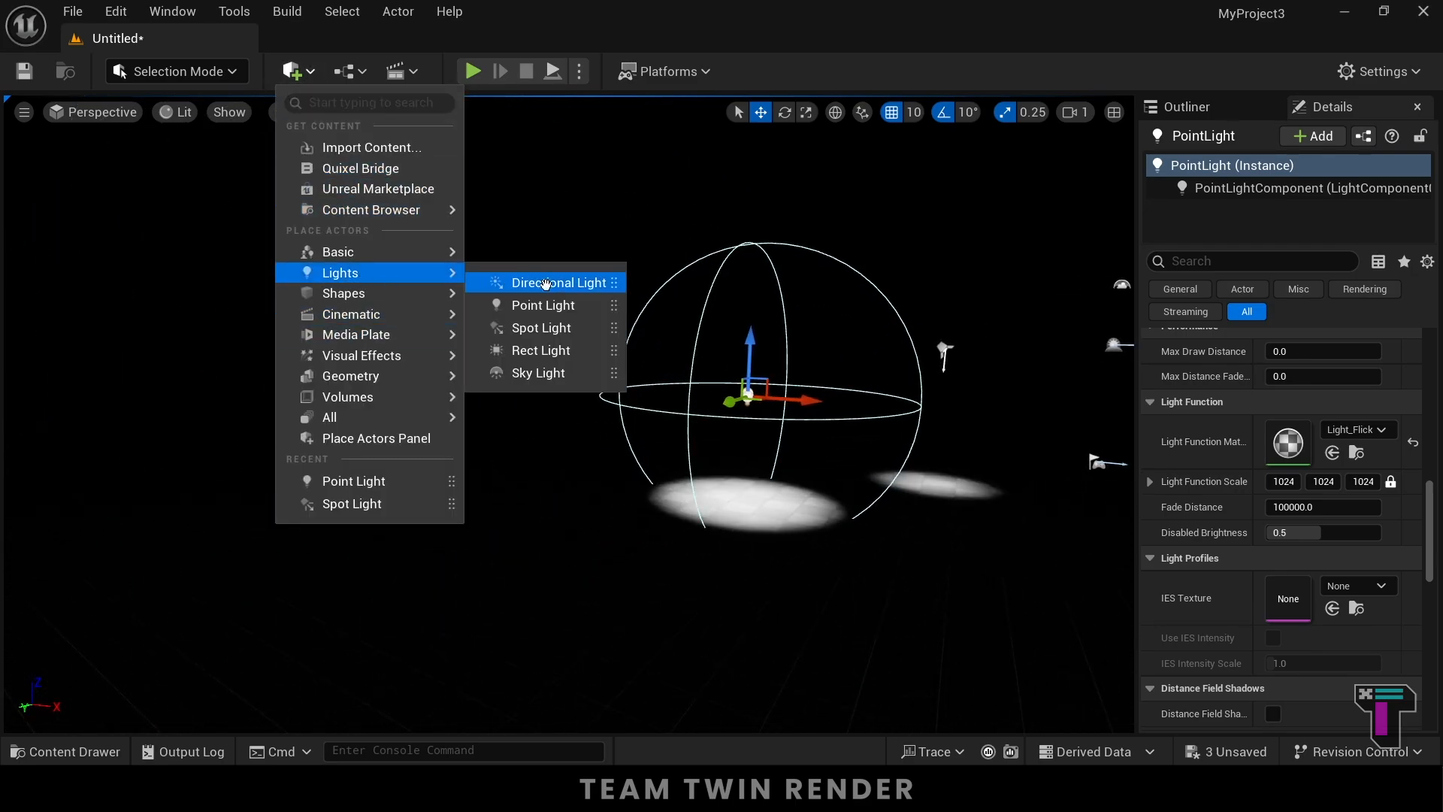
{"action": "left_click", "coordinate": [541, 351]}
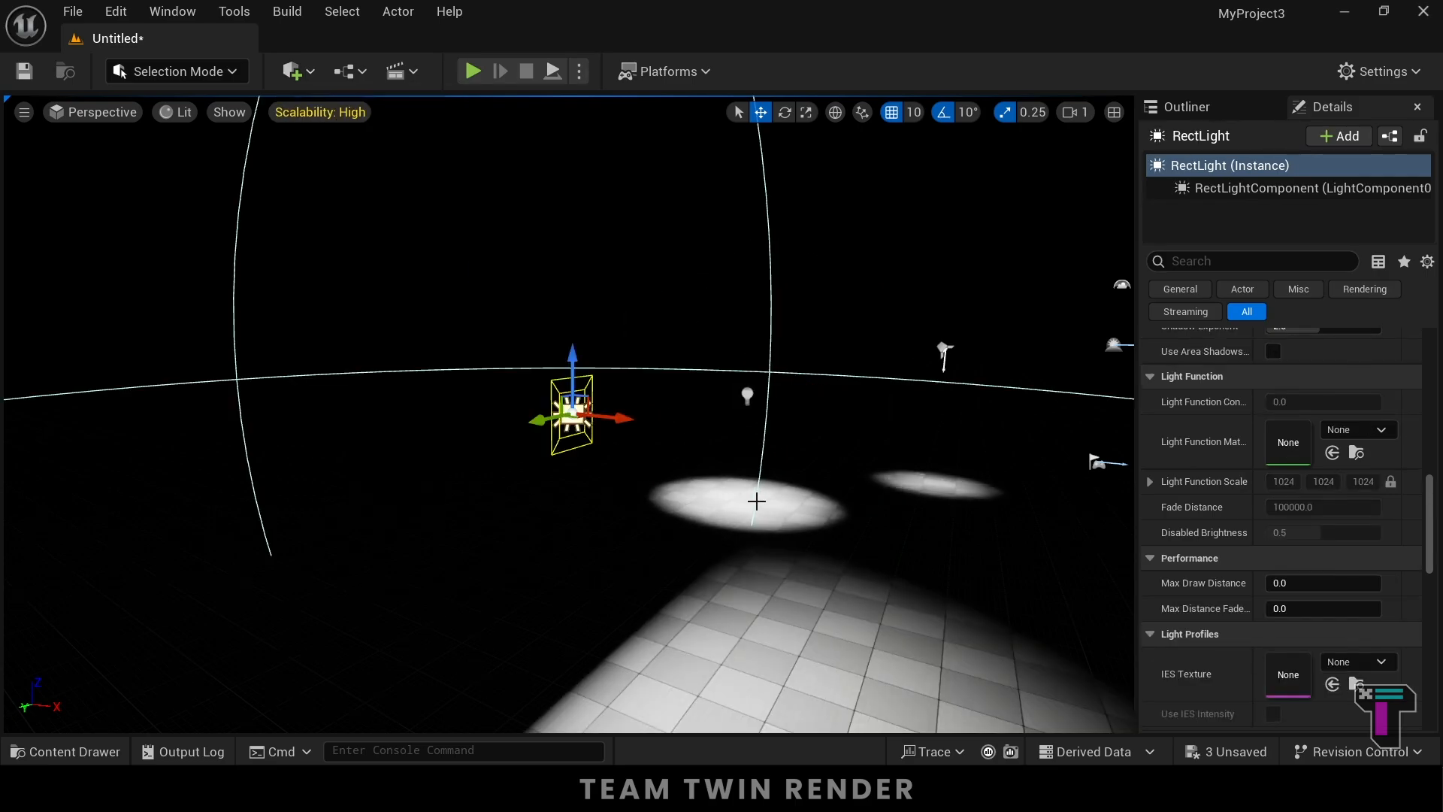
{"action": "key", "text": "e"}
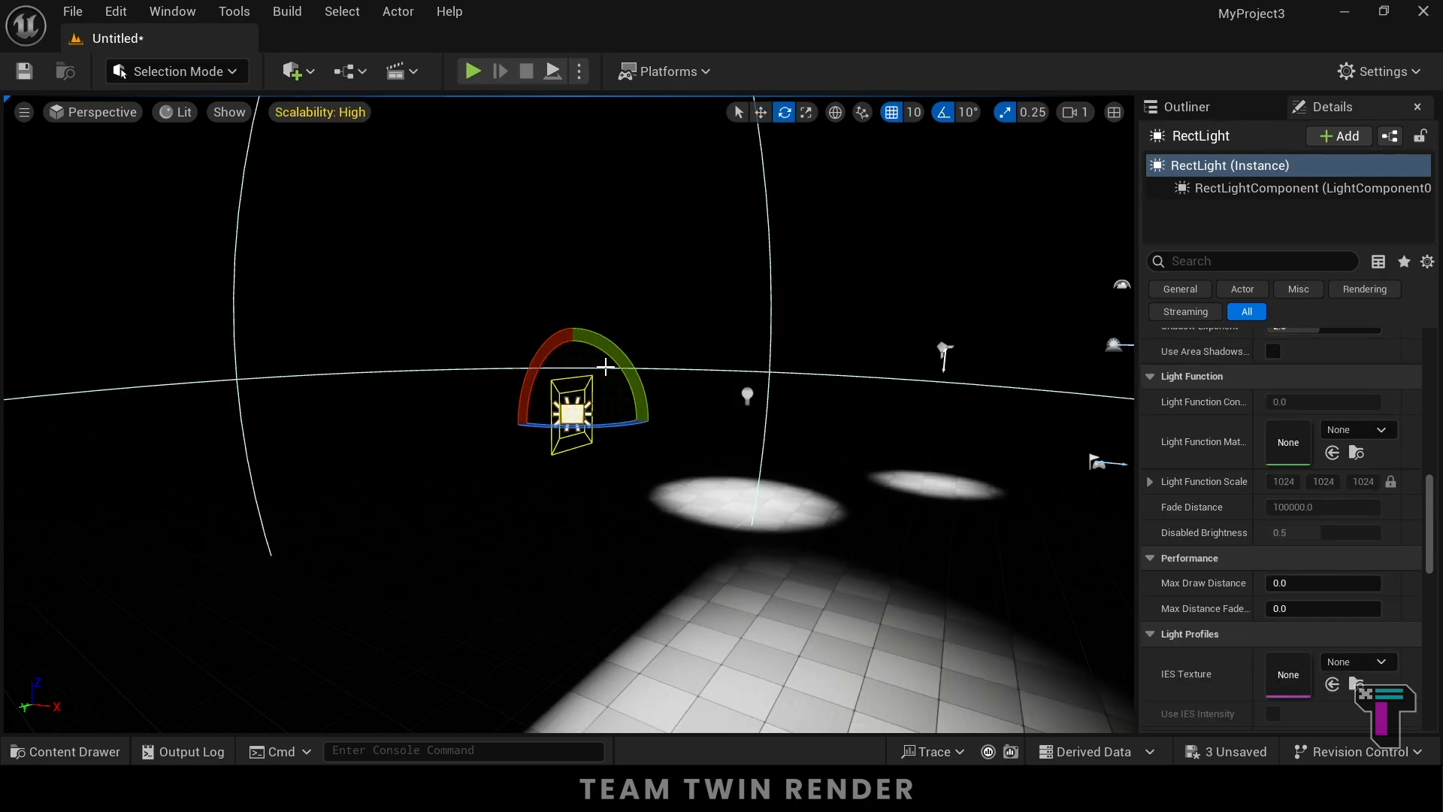
{"action": "left_click_drag", "start_coordinate": [622, 361], "coordinate": [573, 496]}
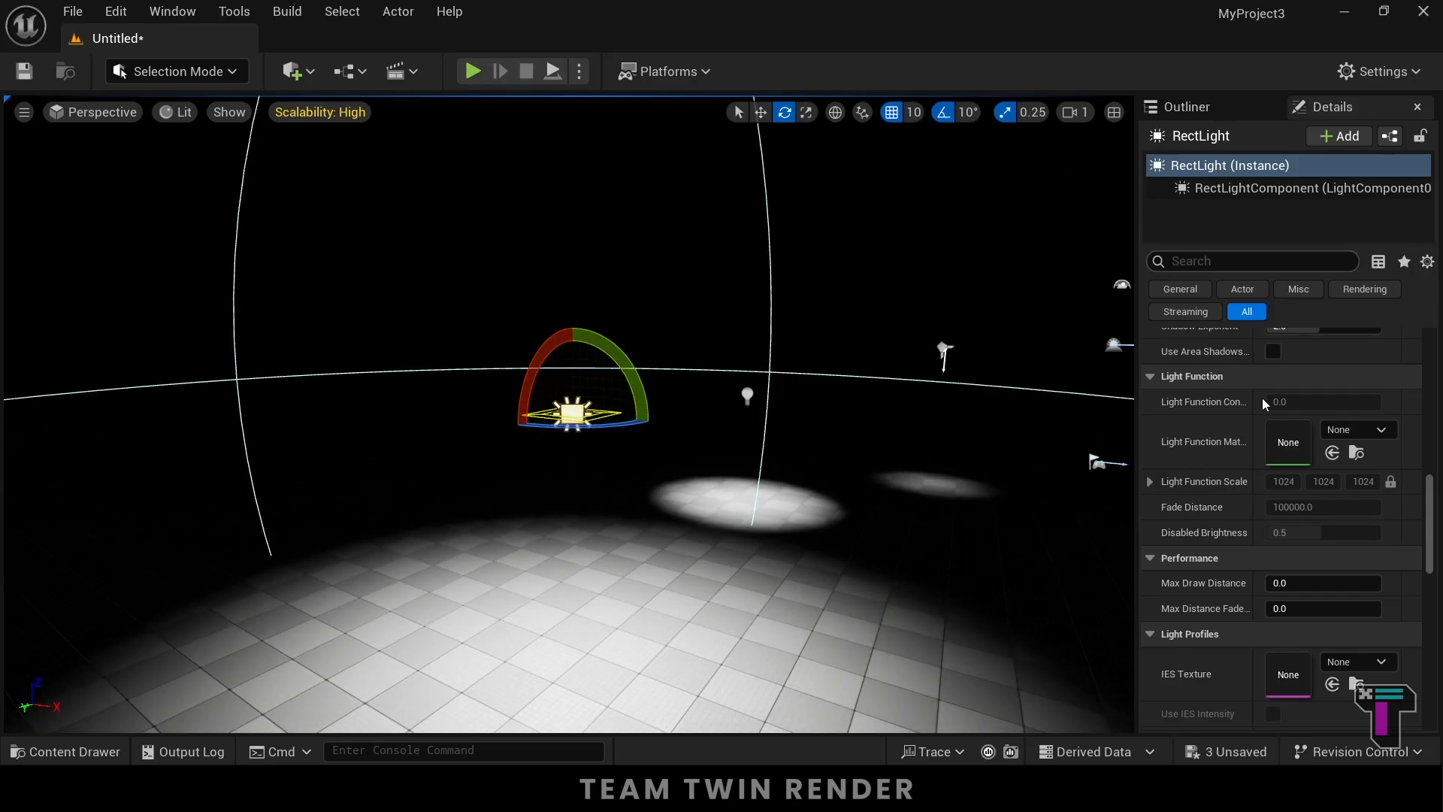
- Reduce the rect light's attenuation radius to about 567 and assign Light_Flicker_Inst as its light function material
{"action": "scroll", "coordinate": [1282, 490], "scroll_direction": "up", "scroll_amount": 10}
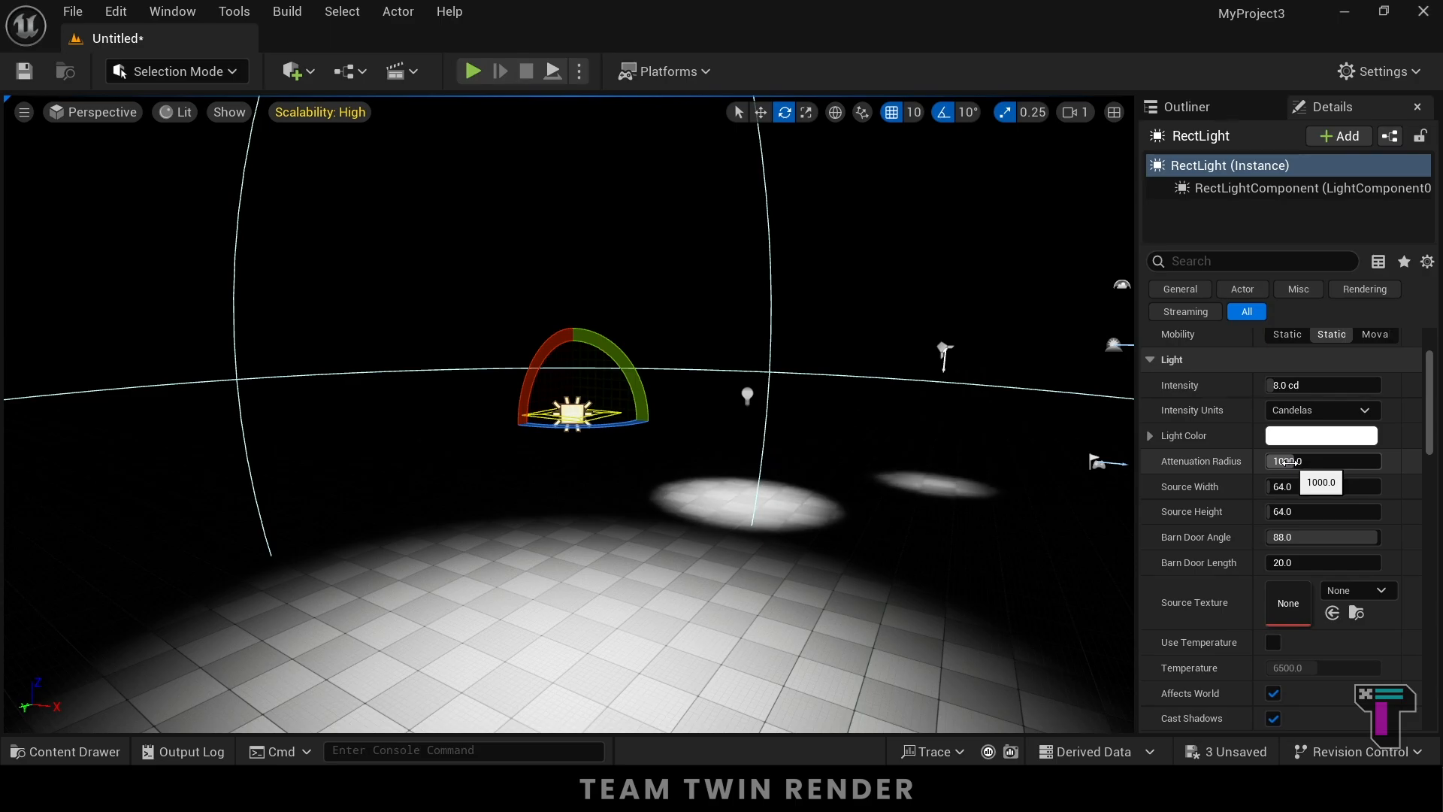
{"action": "left_click_drag", "start_coordinate": [1286, 461], "coordinate": [1231, 461]}
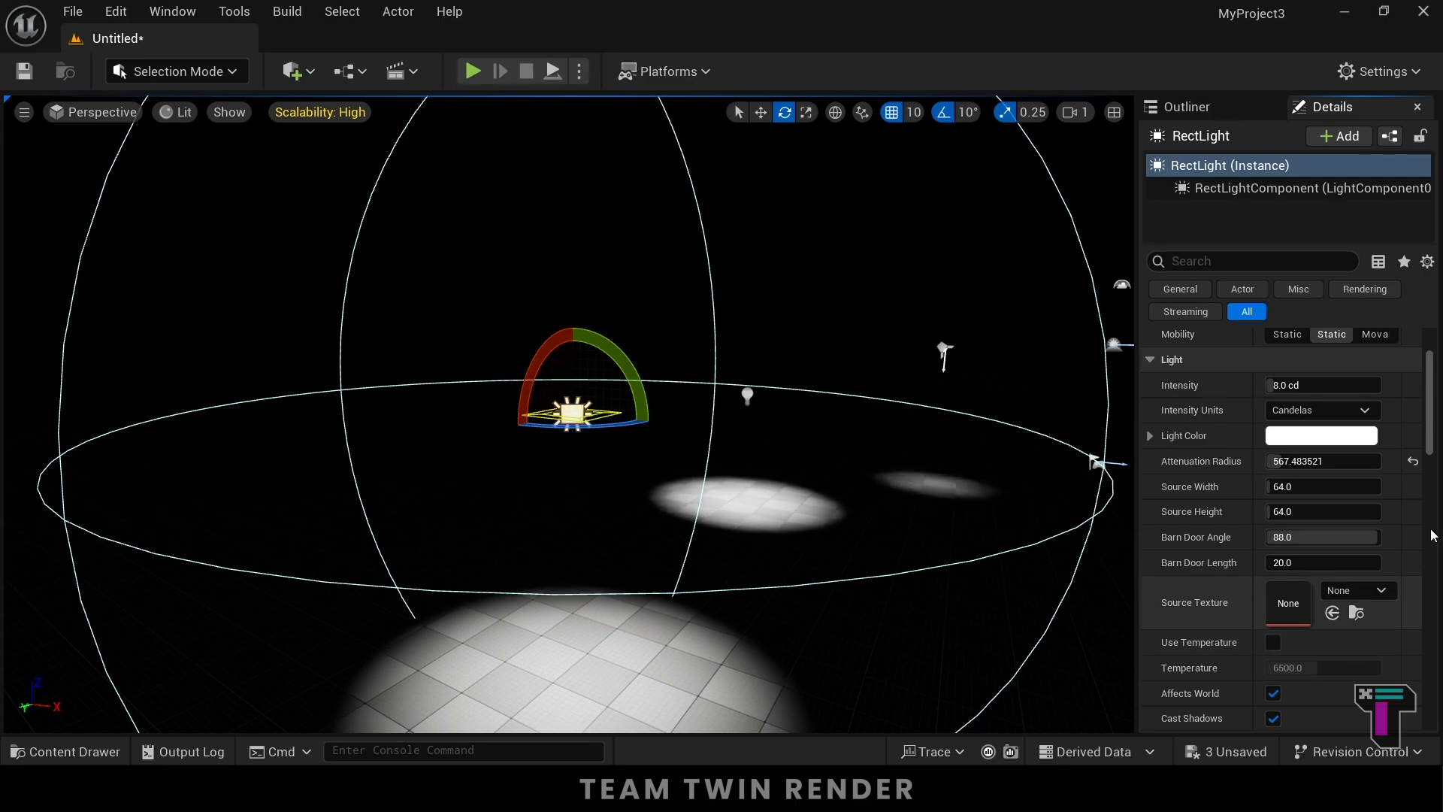
{"action": "left_click_drag", "start_coordinate": [1430, 446], "coordinate": [1431, 564]}
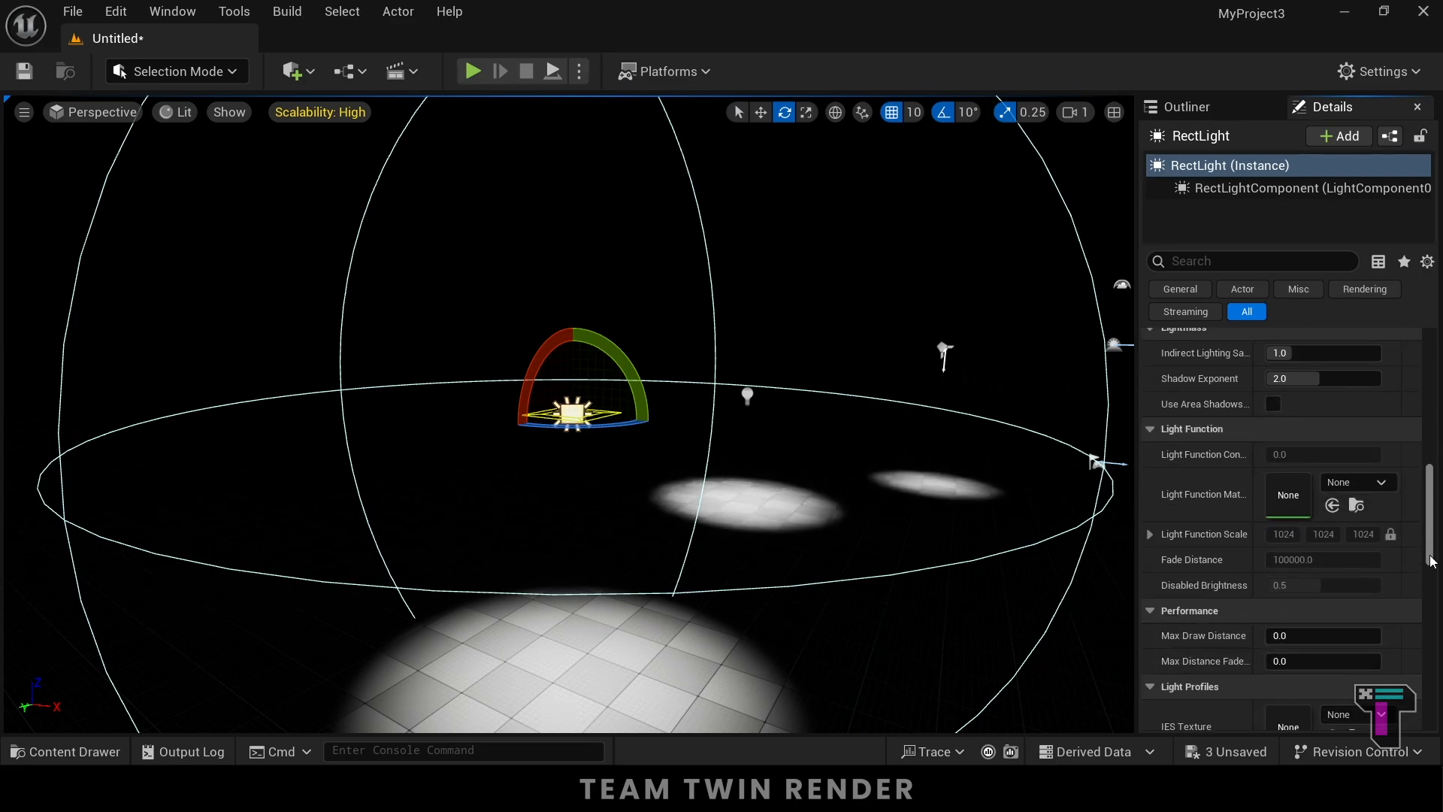
{"action": "left_click", "coordinate": [1378, 486]}
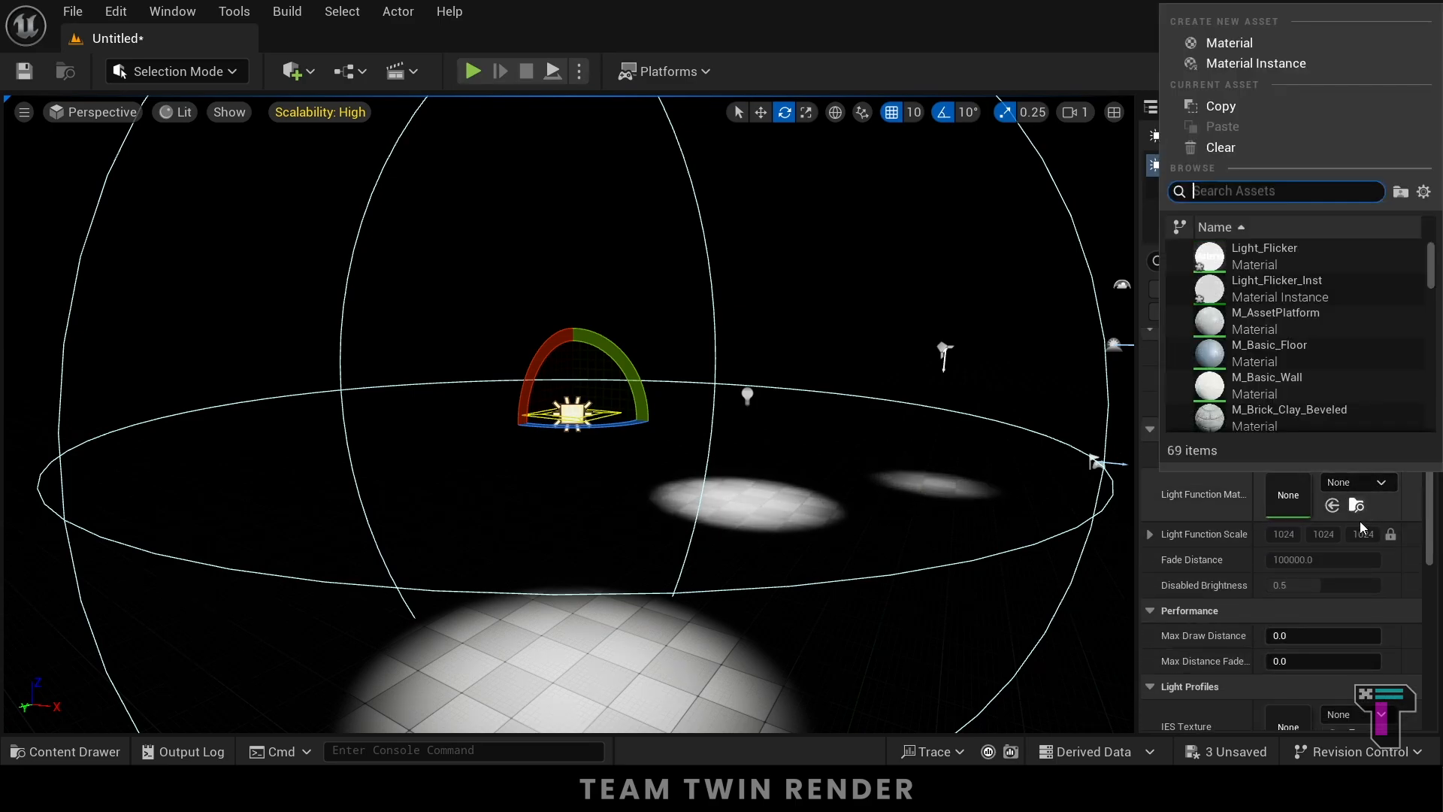
{"action": "left_click", "coordinate": [1232, 284]}
{"action": "right_click_drag", "start_coordinate": [1064, 665], "coordinate": [902, 650]}
{"action": "right_click_drag", "start_coordinate": [1127, 509], "coordinate": [954, 511]}
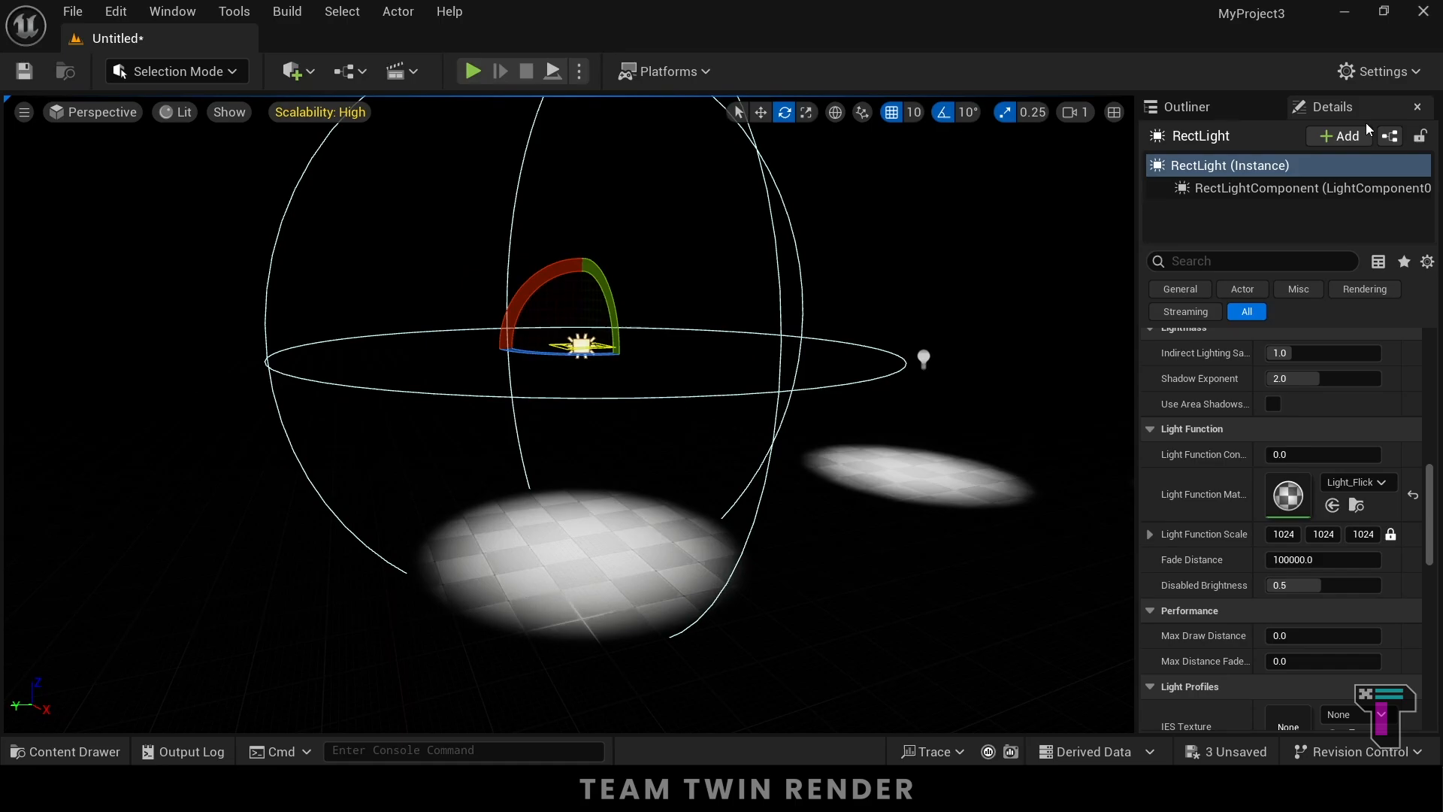
- Enable Volumetric Fog on the level's ExponentialHeightFog actor
{"action": "left_click", "coordinate": [1187, 107]}
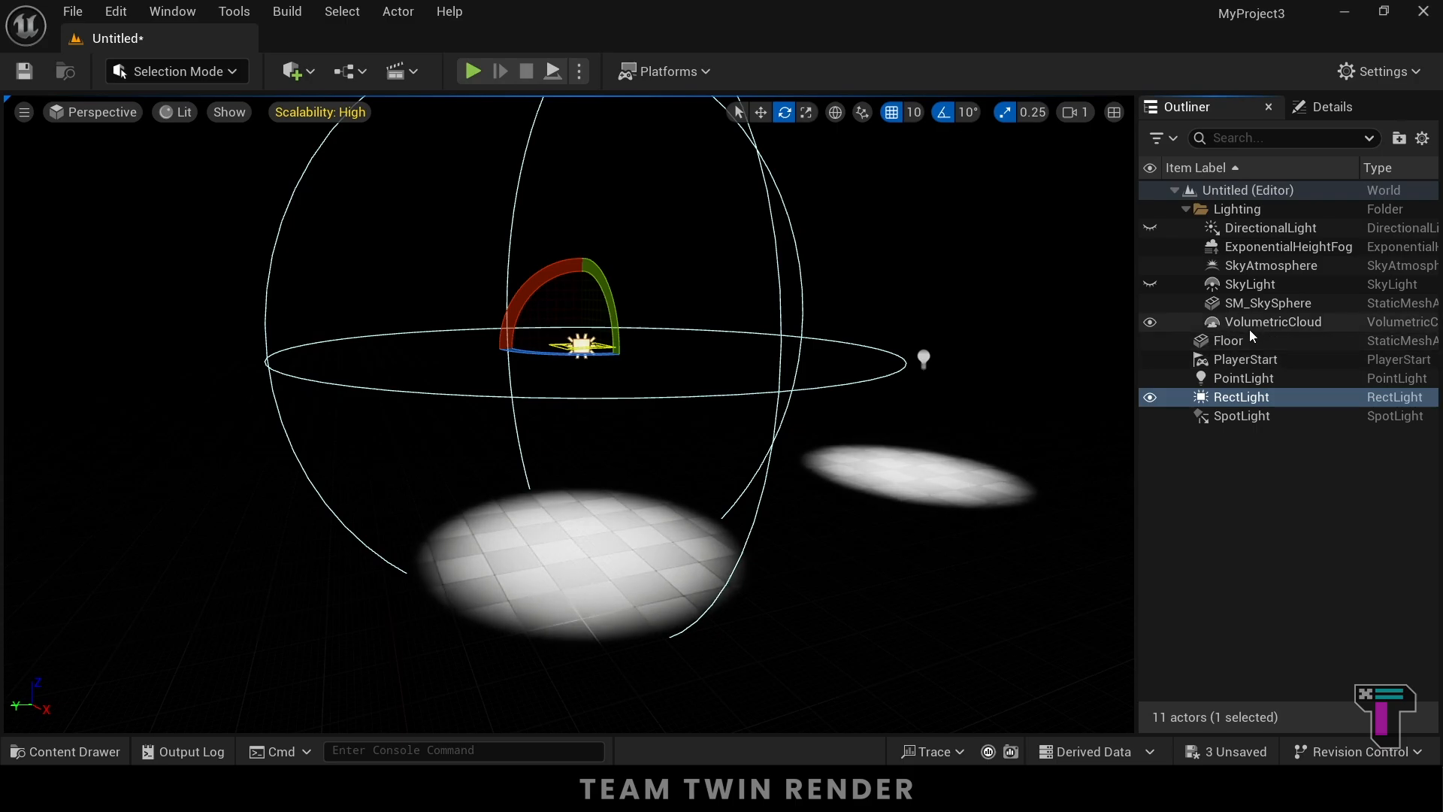
{"action": "left_click", "coordinate": [1266, 251]}
{"action": "left_click", "coordinate": [1321, 109]}
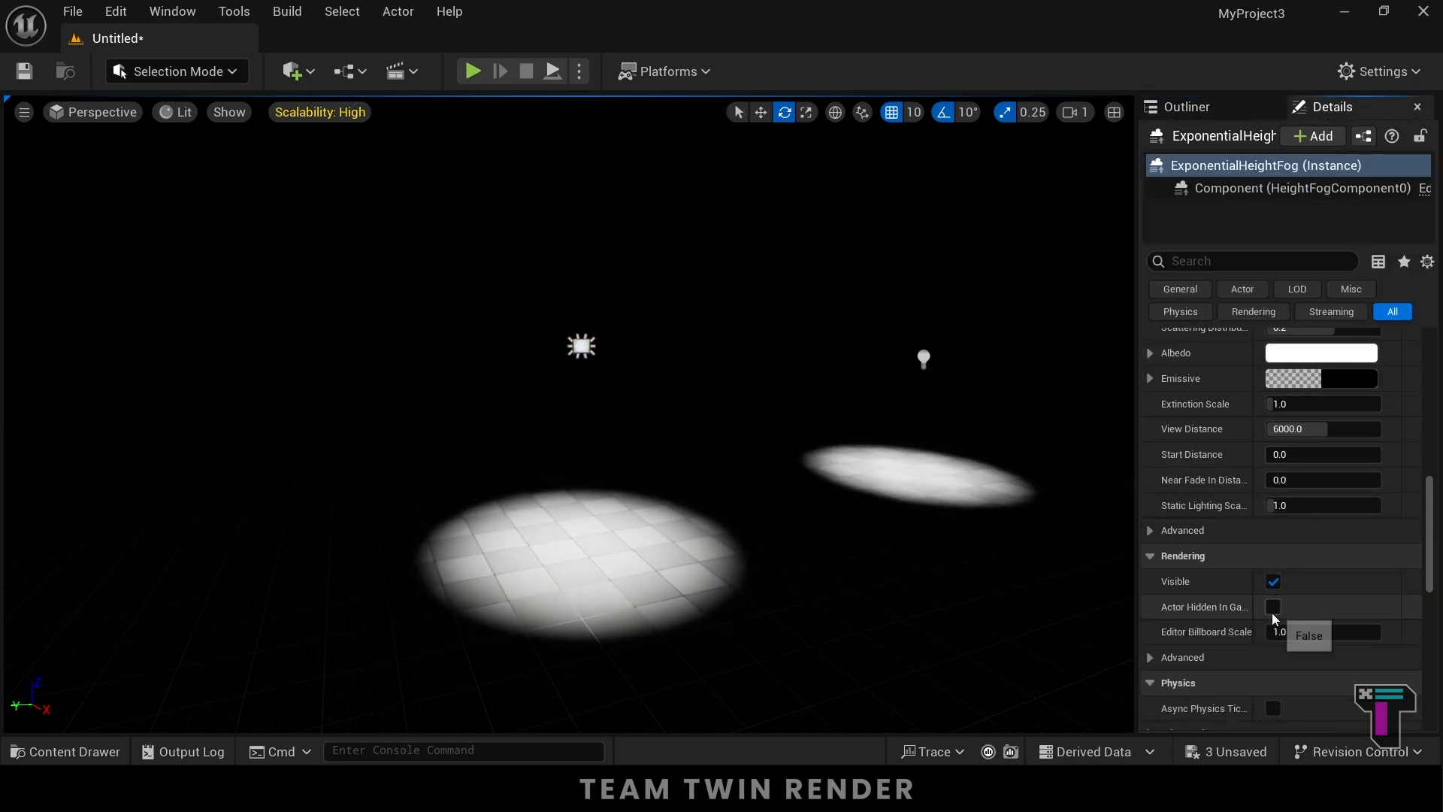
{"action": "scroll", "coordinate": [1277, 615], "scroll_direction": "down", "scroll_amount": 10}
{"action": "scroll", "coordinate": [1278, 621], "scroll_direction": "down", "scroll_amount": 3}
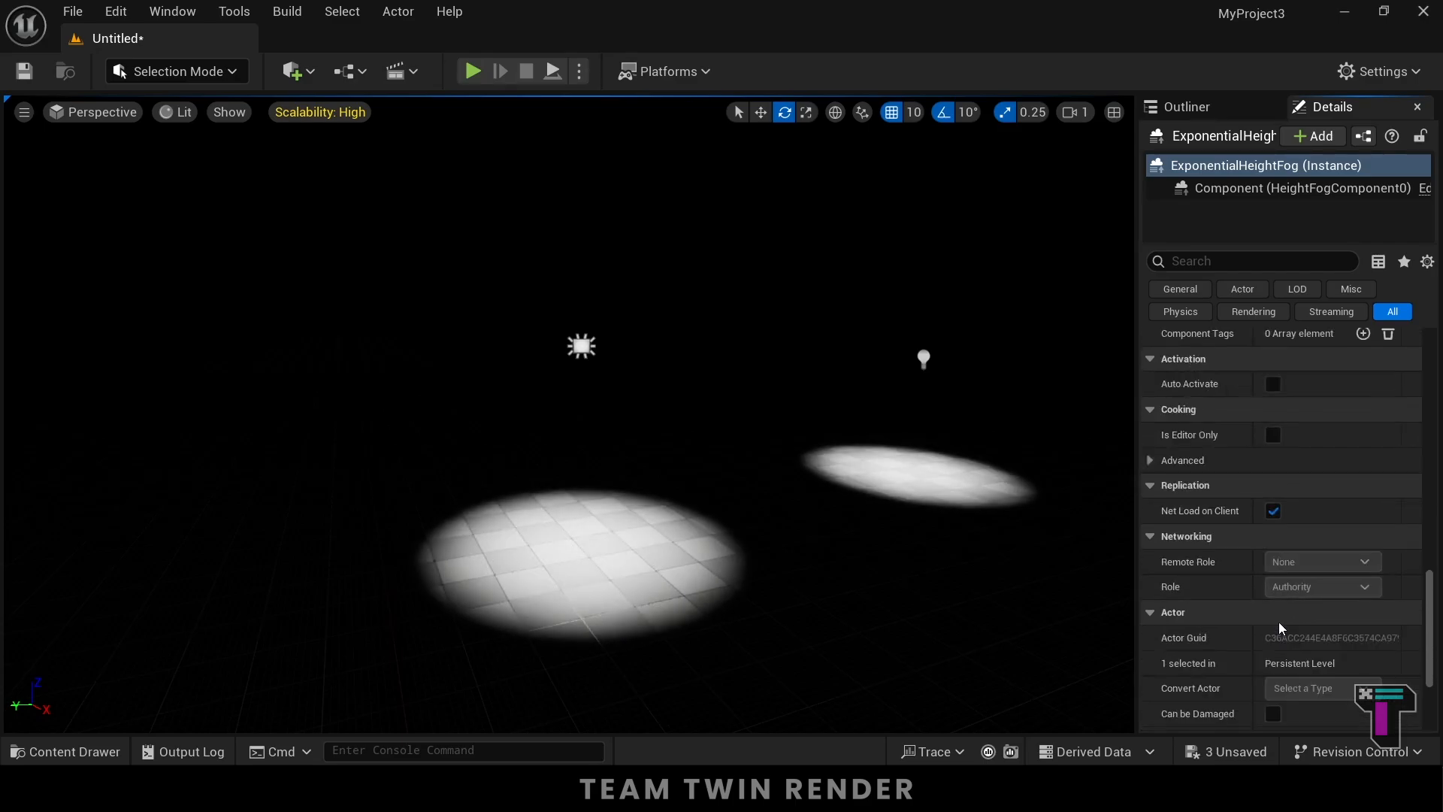
{"action": "scroll", "coordinate": [1278, 620], "scroll_direction": "down", "scroll_amount": 3}
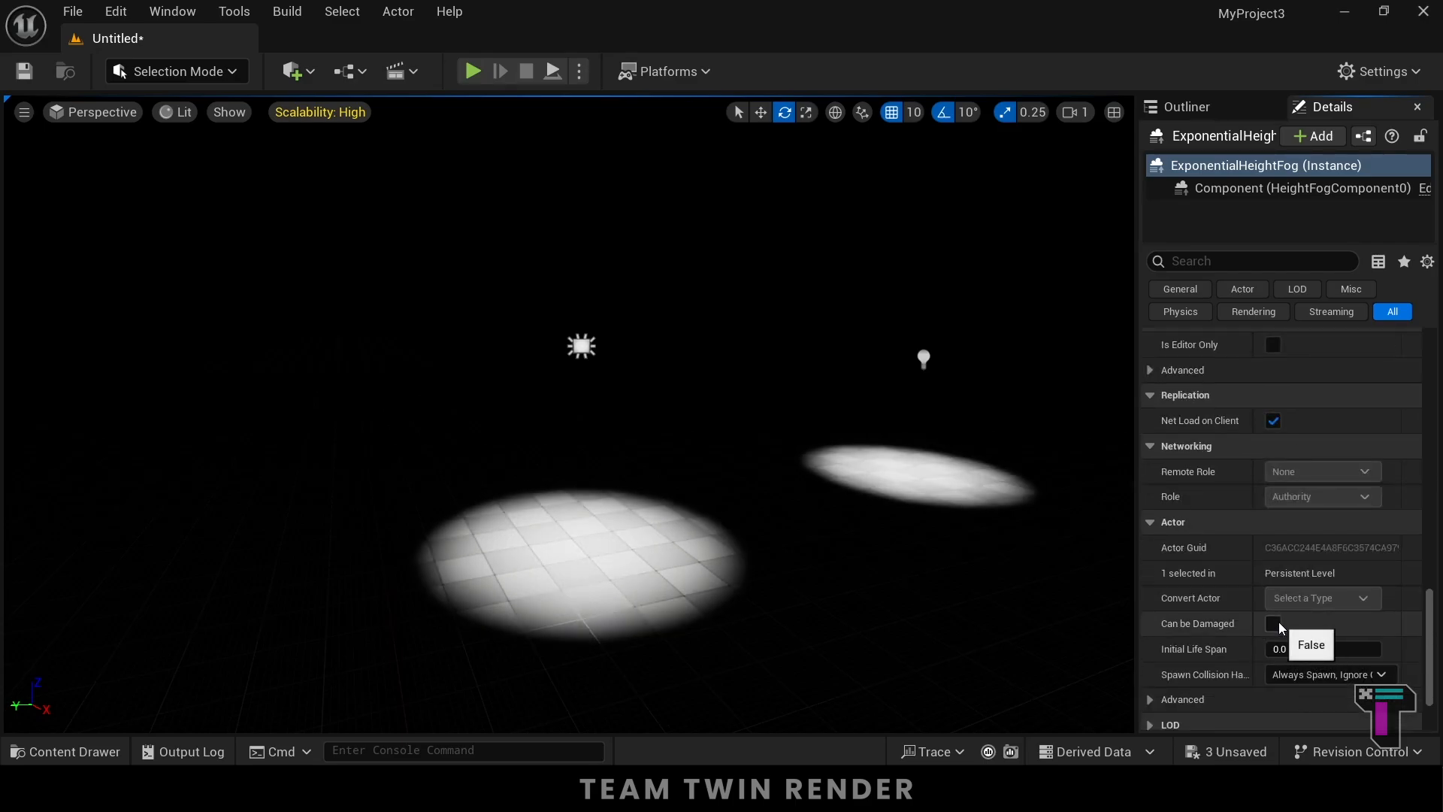
{"action": "scroll", "coordinate": [1294, 612], "scroll_direction": "down", "scroll_amount": 4}
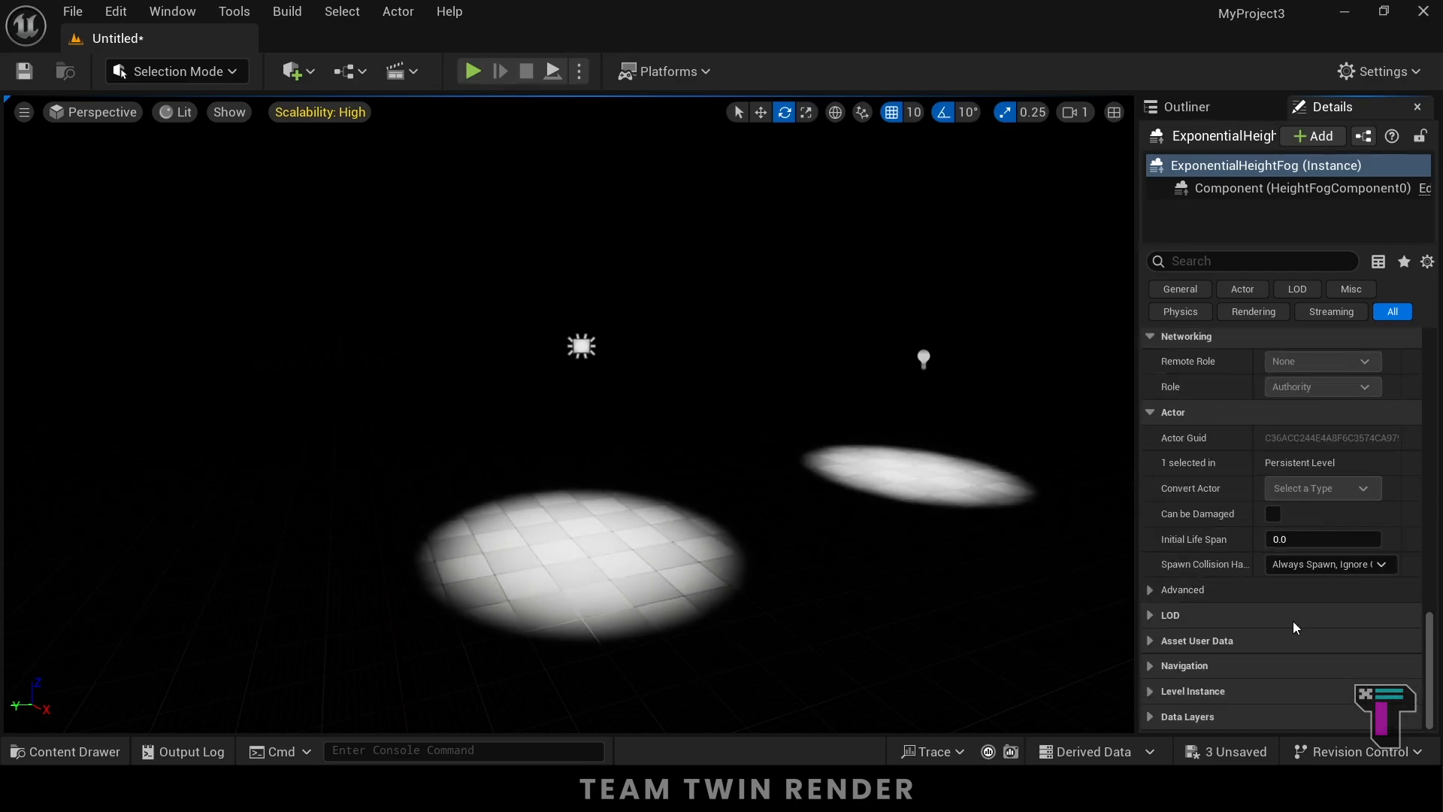
{"action": "scroll", "coordinate": [1290, 624], "scroll_direction": "up", "scroll_amount": 20}
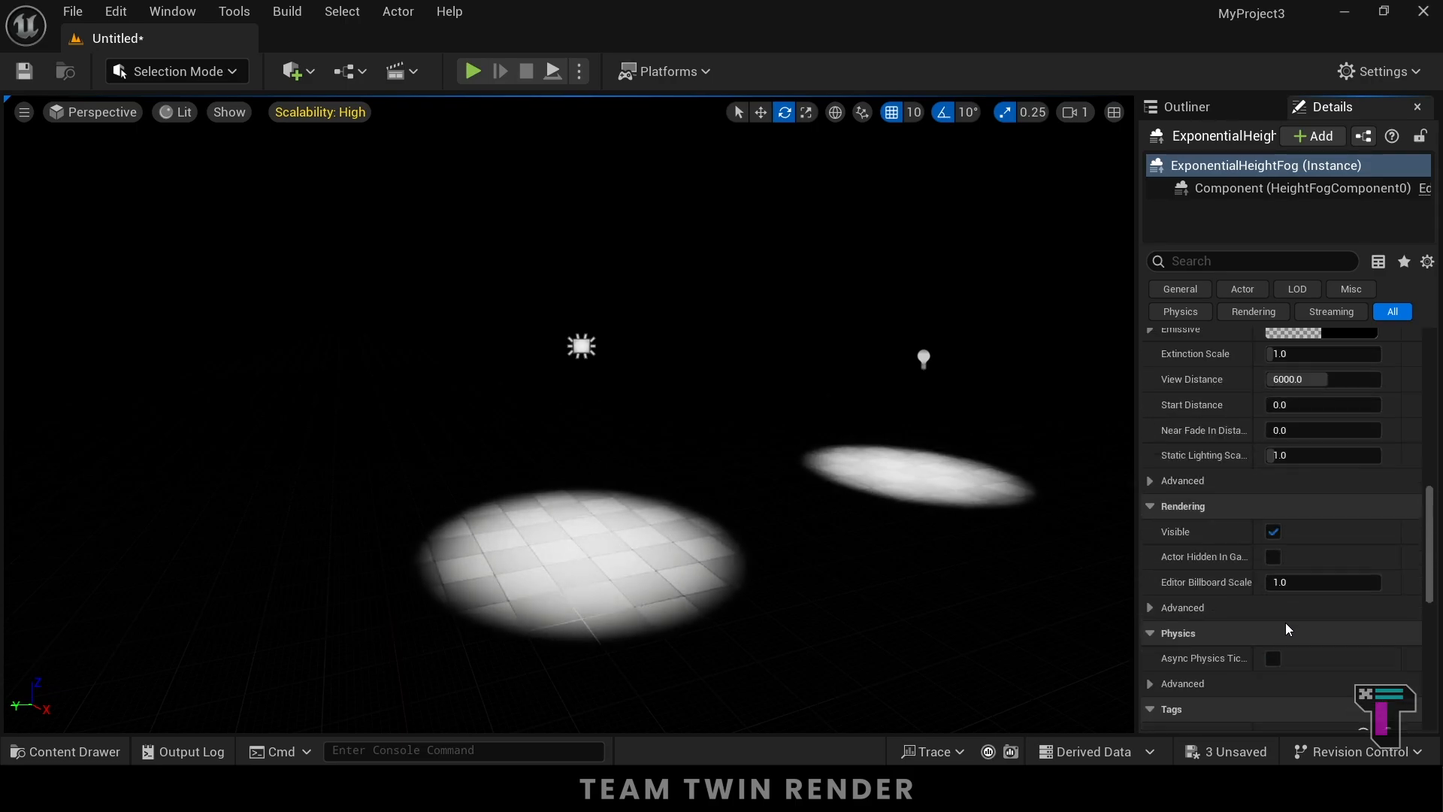
{"action": "scroll", "coordinate": [1285, 622], "scroll_direction": "up", "scroll_amount": 3}
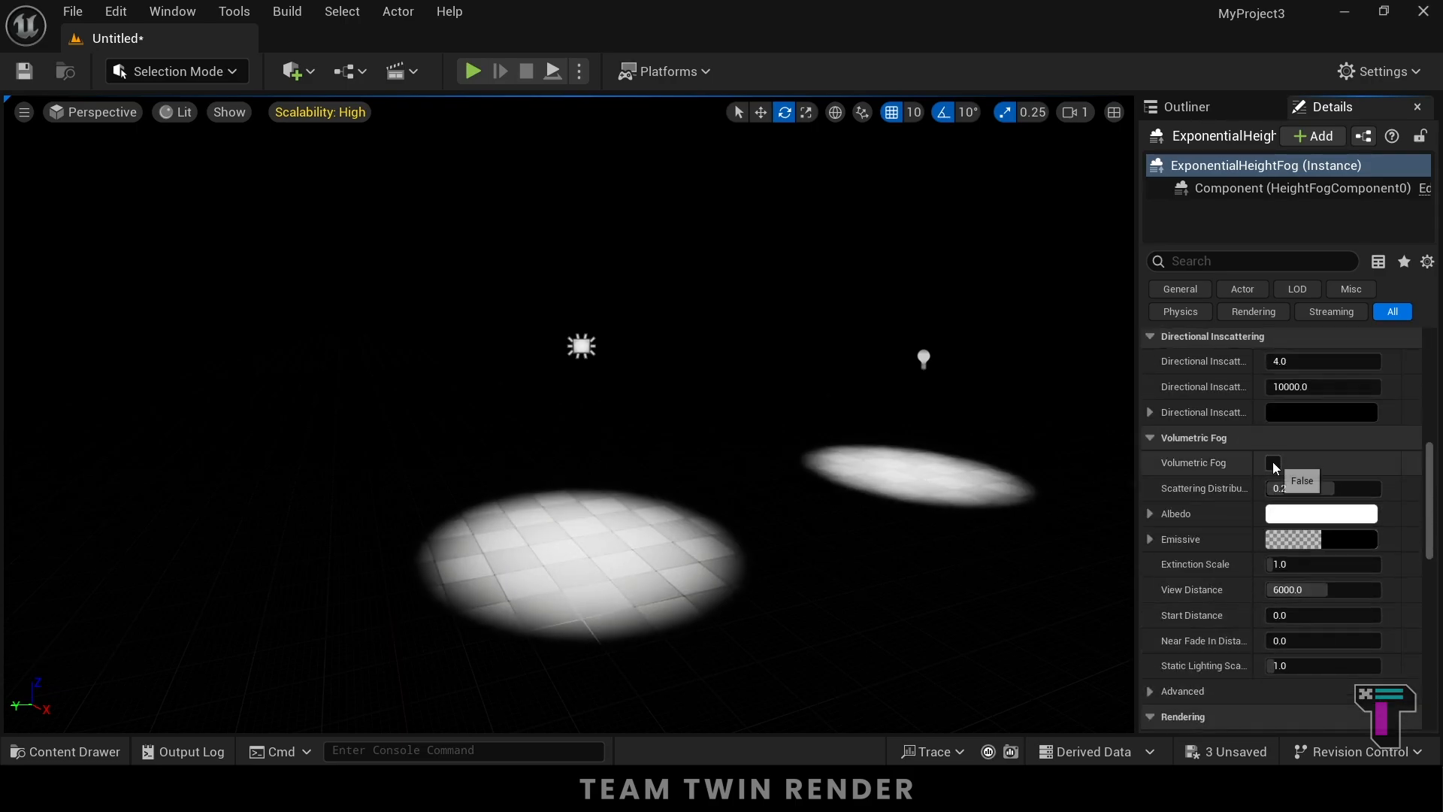
{"action": "left_click", "coordinate": [1273, 462]}
- Examine the flickering rect, point and spot lights in the volumetric fog from several viewpoints
{"action": "scroll", "coordinate": [1240, 601], "scroll_direction": "up", "scroll_amount": 11}
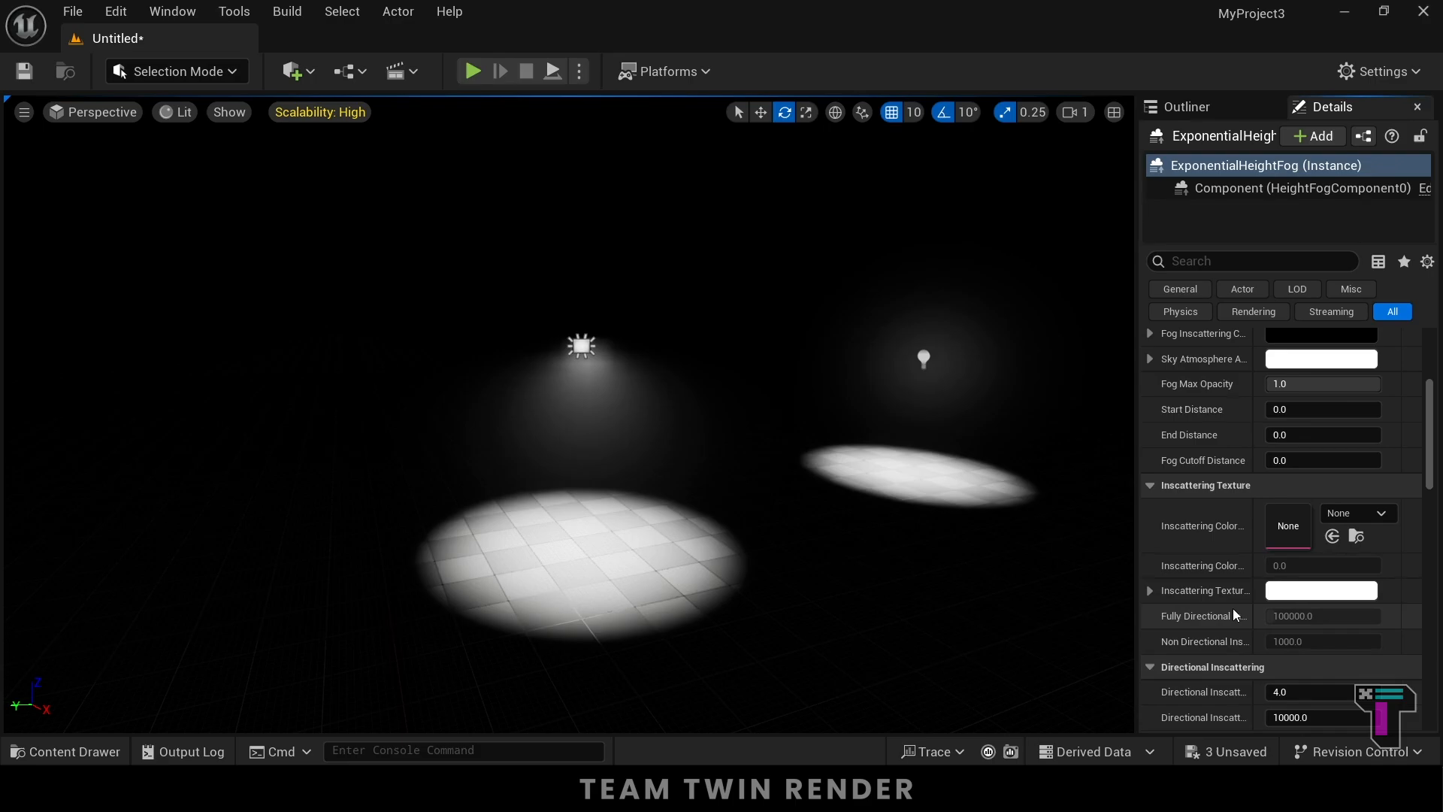
{"action": "right_click_drag", "start_coordinate": [860, 555], "coordinate": [900, 511]}
{"action": "key", "text": "w"}
{"action": "key", "text": "w"}
{"action": "key", "text": "d"}
{"action": "key", "text": "s"}
{"action": "key", "text": "w"}
{"action": "key", "text": "s"}
{"action": "key", "text": "a"}
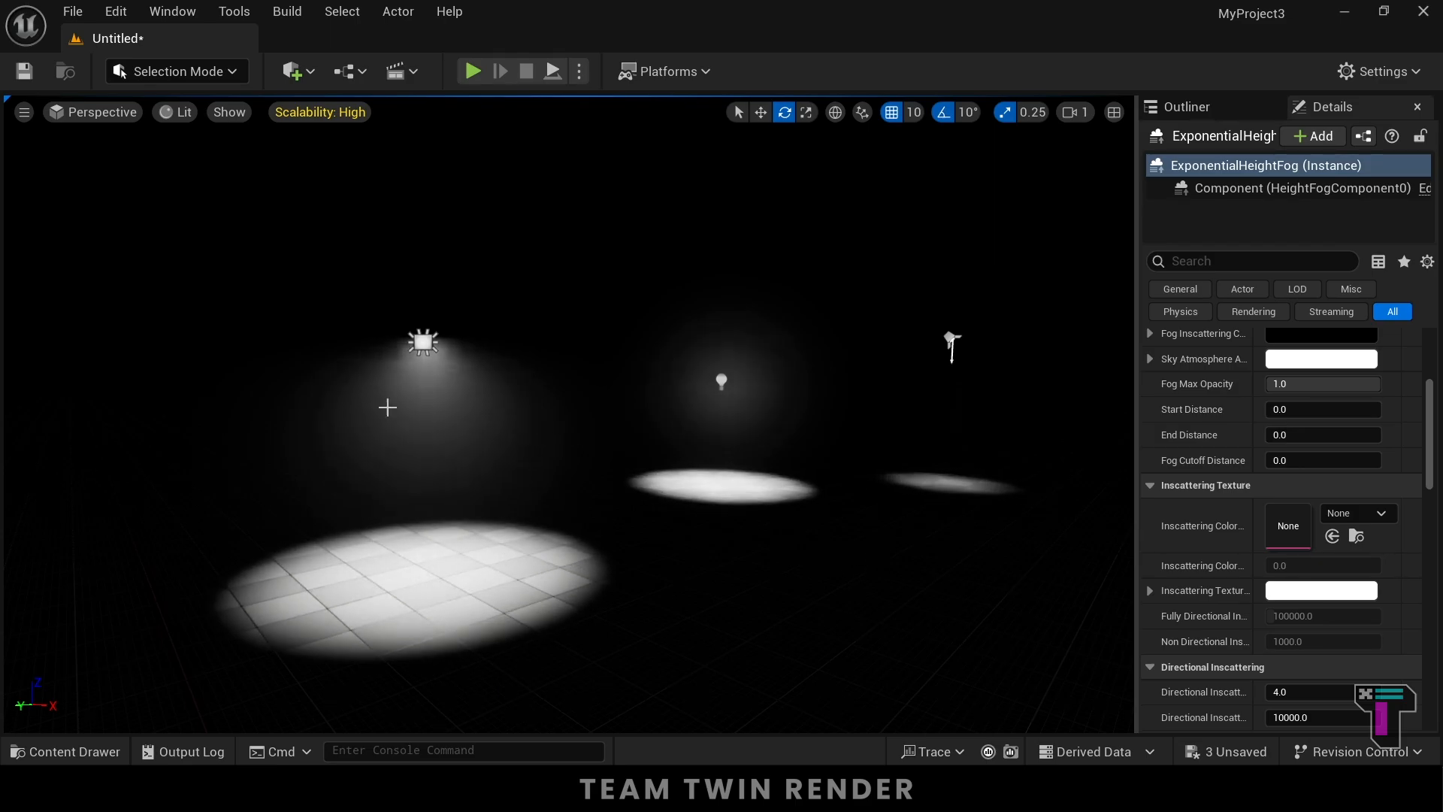
{"action": "mouse_move", "coordinate": [825, 561]}
{"action": "right_mouse_down"}
{"action": "mouse_move", "coordinate": [793, 561]}
{"action": "mouse_move", "coordinate": [909, 575]}
{"action": "mouse_move", "coordinate": [827, 560]}
{"action": "right_mouse_up"}
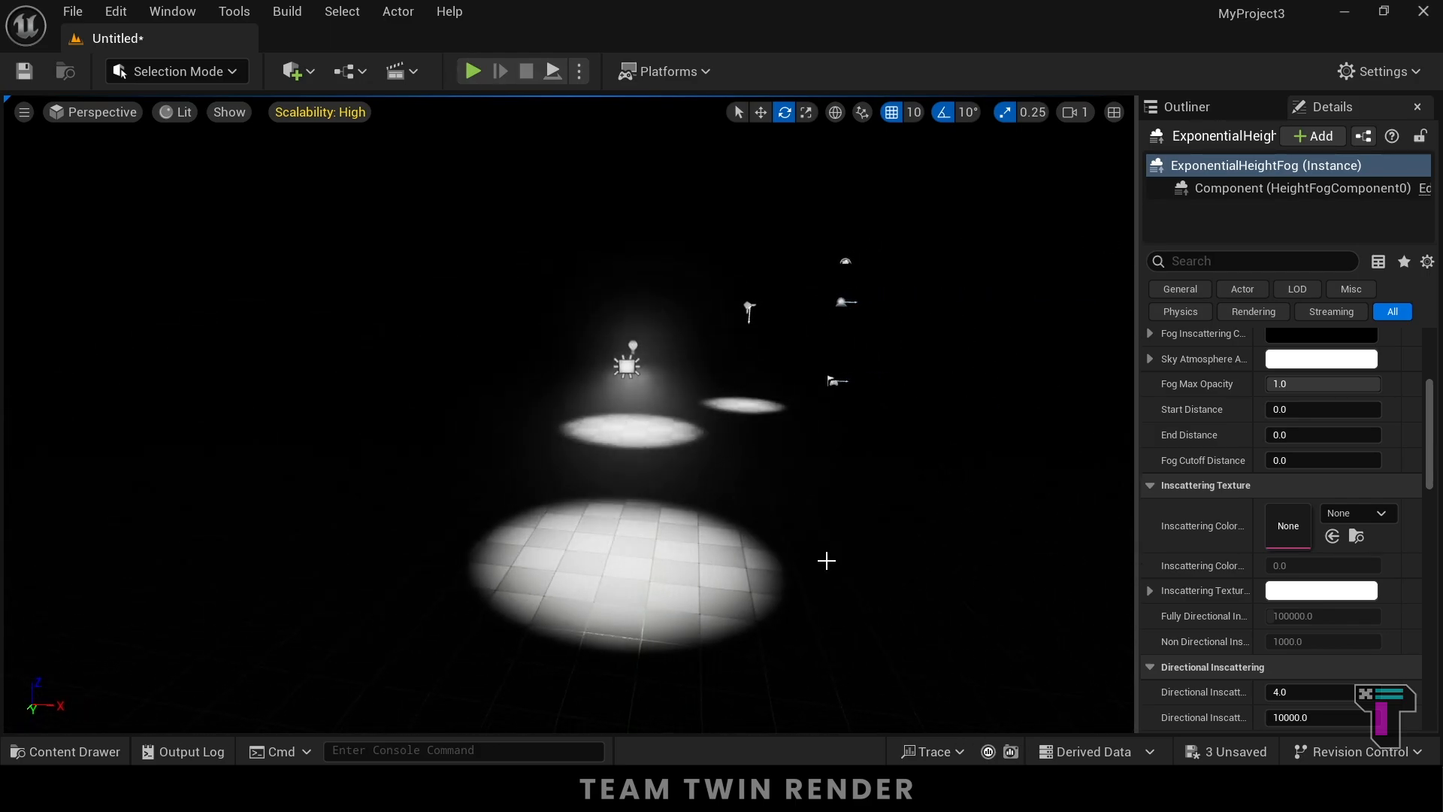